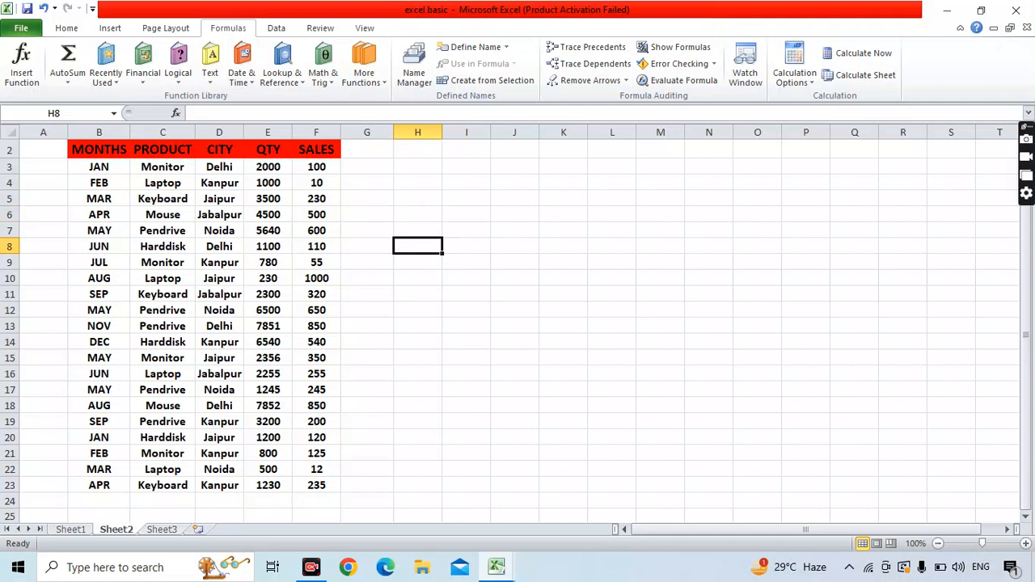
{"action": "left_click", "coordinate": [418, 215]}
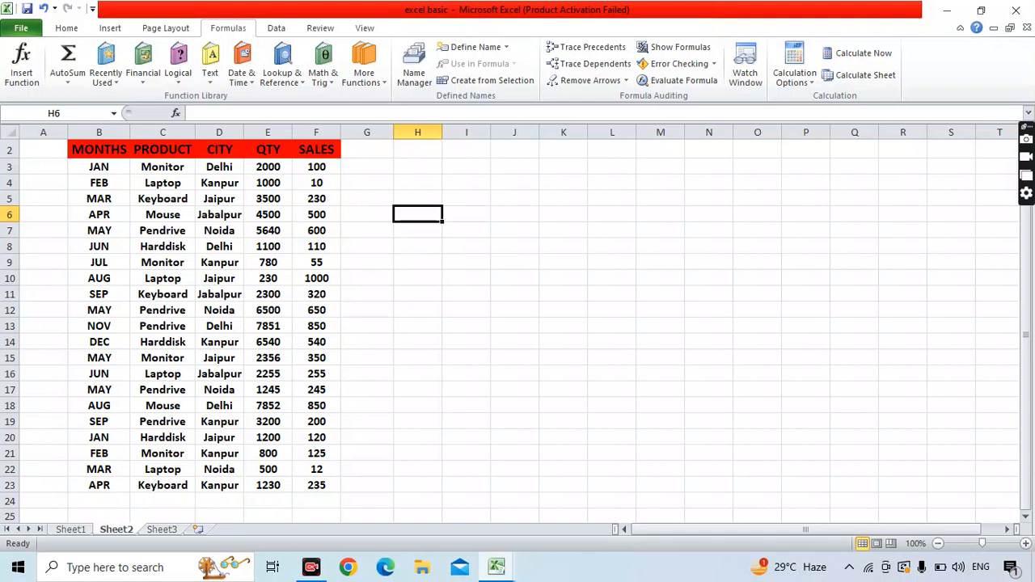
{"action": "left_click", "coordinate": [417, 246]}
{"action": "left_click", "coordinate": [418, 198]}
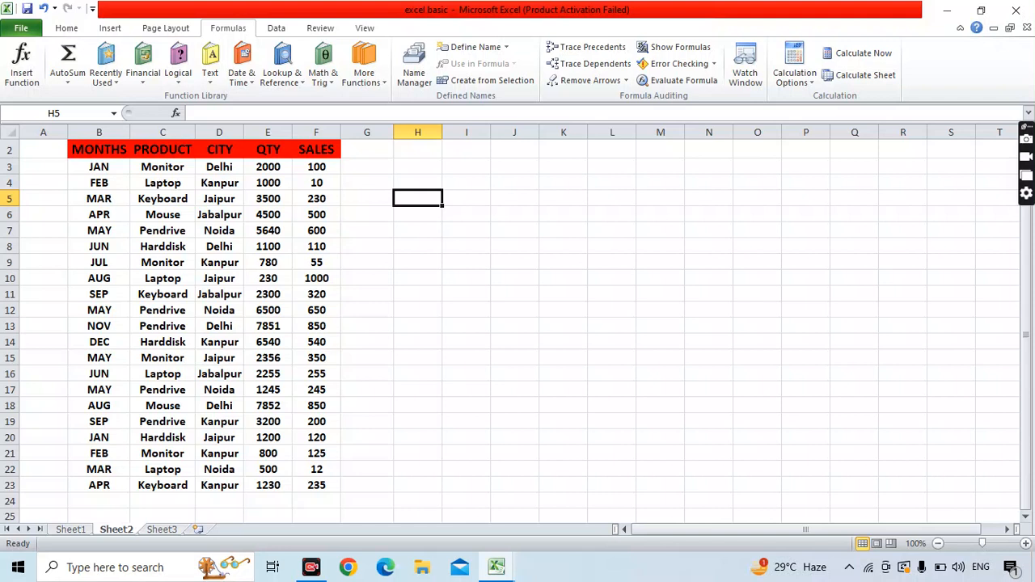
{"action": "type", "text": "="}
{"action": "key", "text": "BackSpace"}
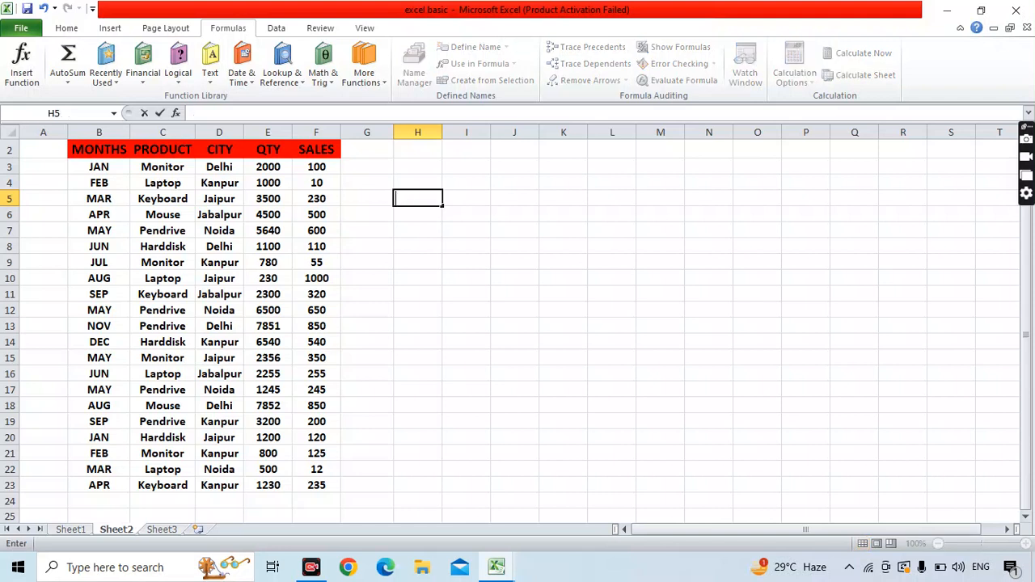
{"action": "left_click", "coordinate": [417, 278]}
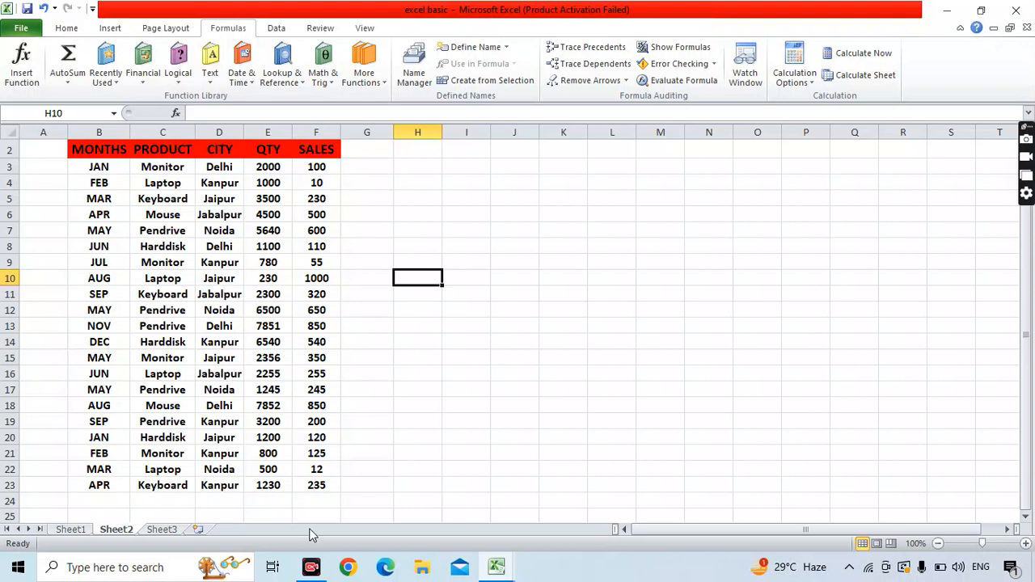
Step: Total the SALES values F3:F23 with a SUM formula in cell G11
{"action": "left_click", "coordinate": [367, 294]}
{"action": "type", "text": "=sum"}
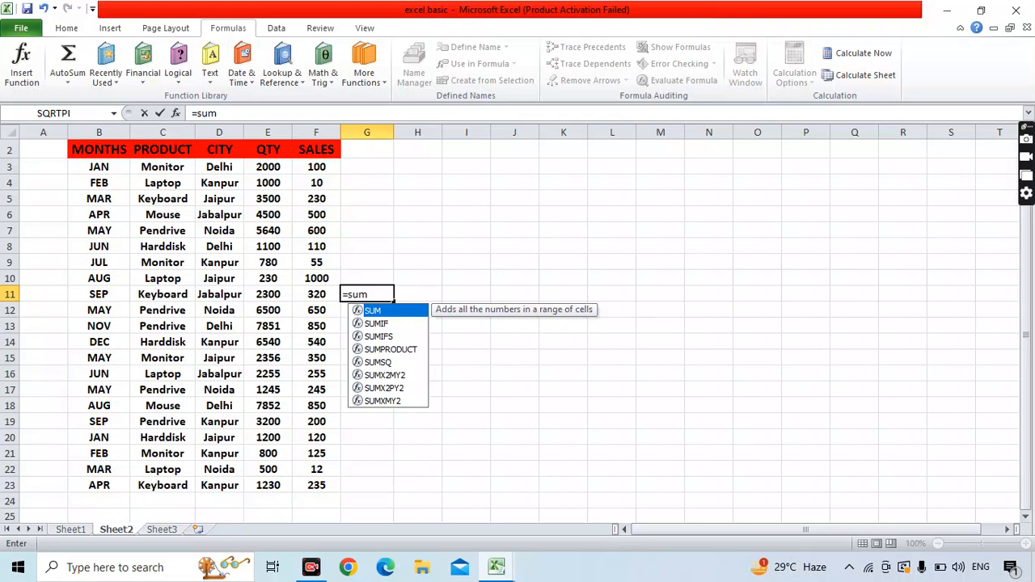
{"action": "key", "text": "Tab"}
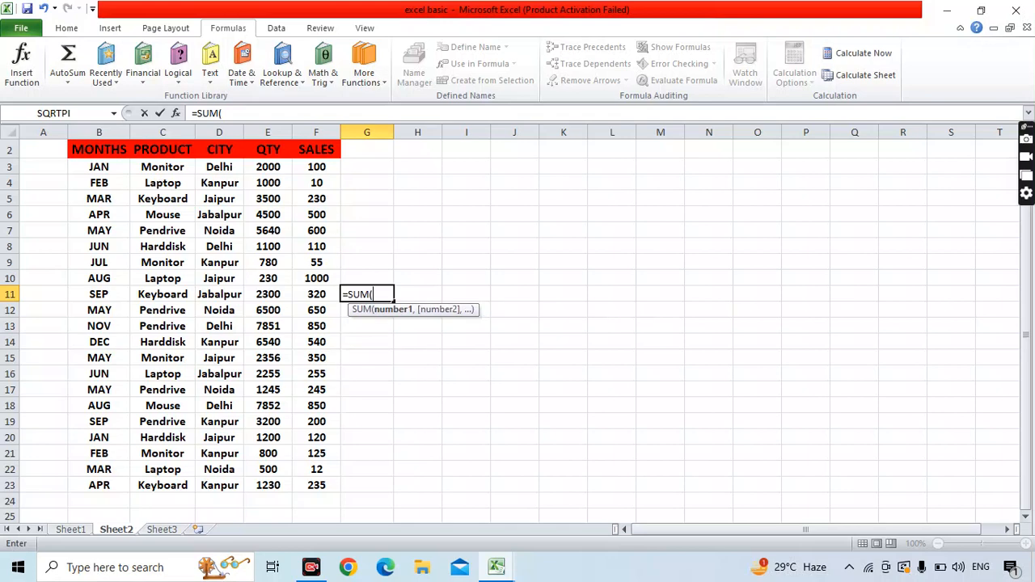
{"action": "left_click_drag", "start_coordinate": [316, 167], "coordinate": [316, 467]}
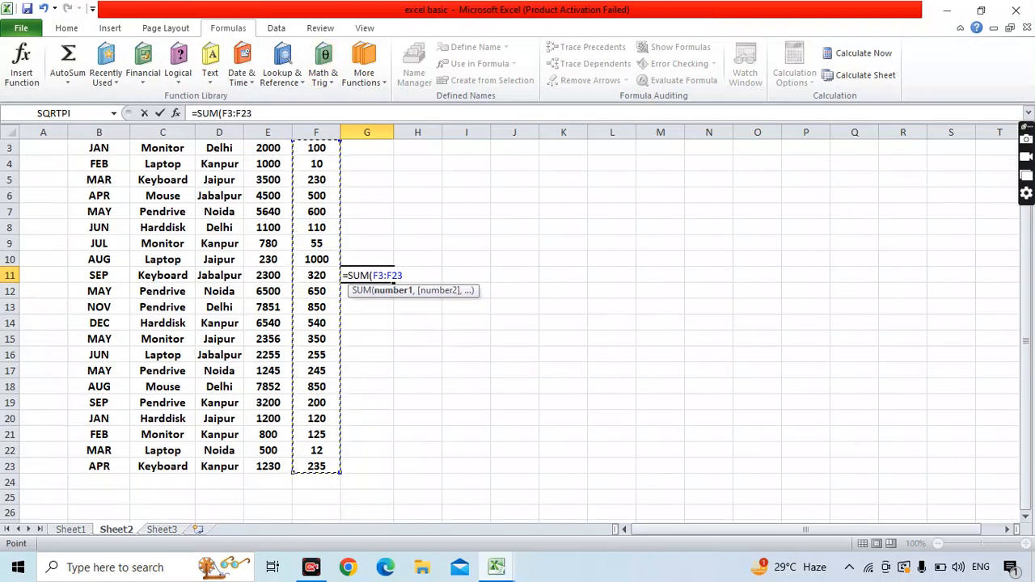
{"action": "key", "text": "Return"}
{"action": "left_click", "coordinate": [417, 434]}
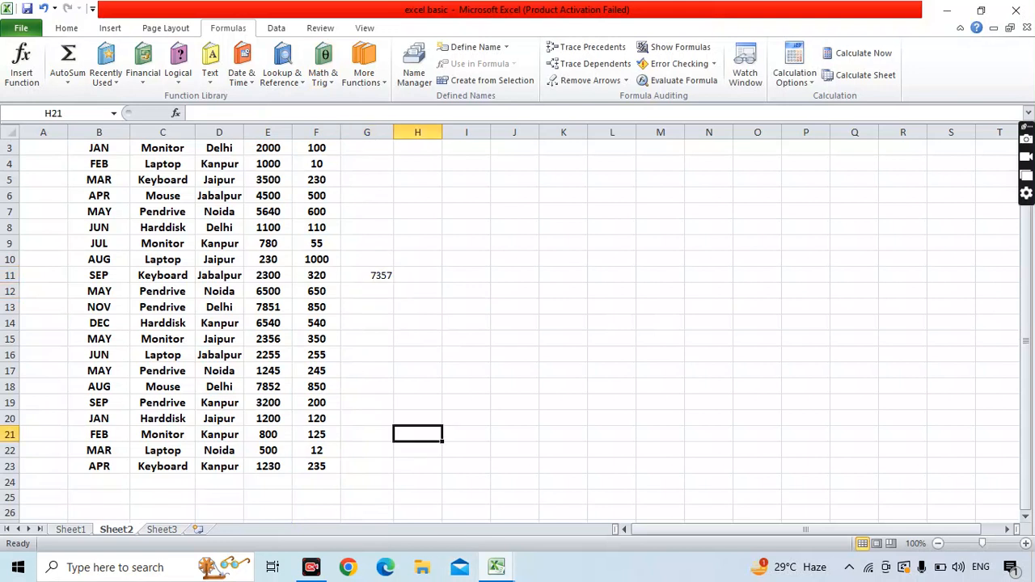
Step: Count the SALES entries F3:F23 with a COUNT formula in cell G10
{"action": "scroll", "coordinate": [518, 323], "scroll_direction": "up", "scroll_amount": 1}
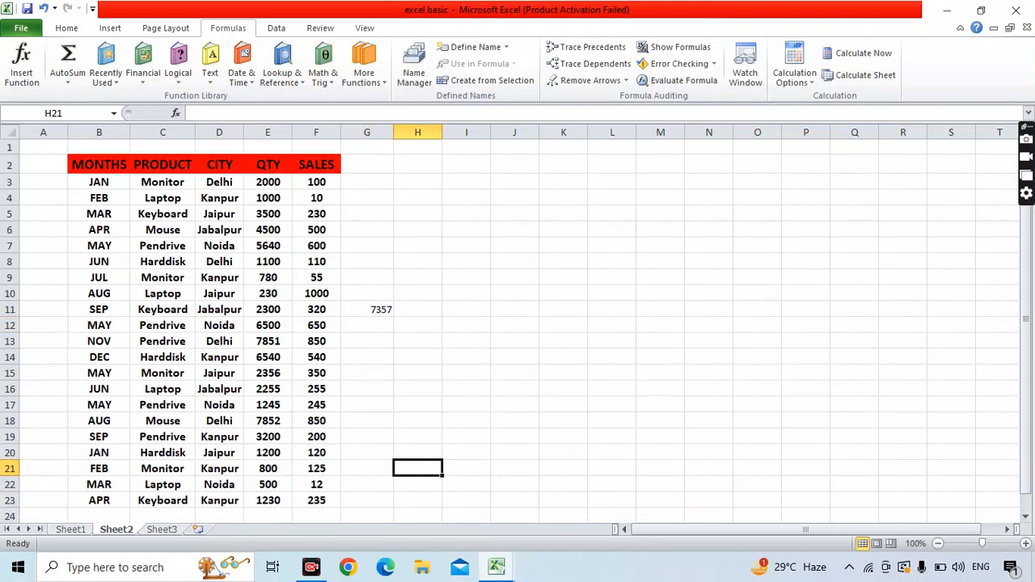
{"action": "left_click", "coordinate": [367, 294]}
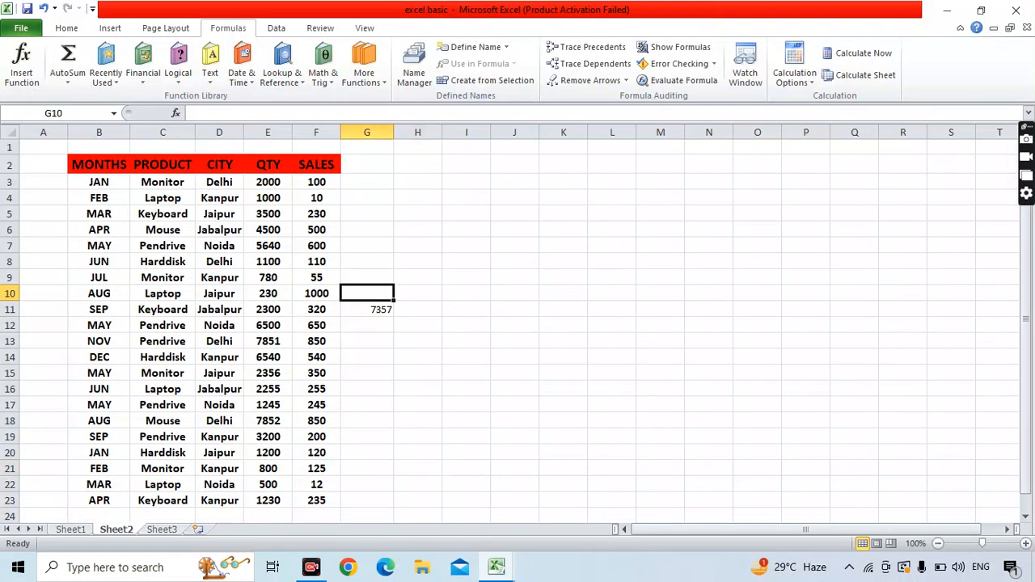
{"action": "type", "text": "=coun"}
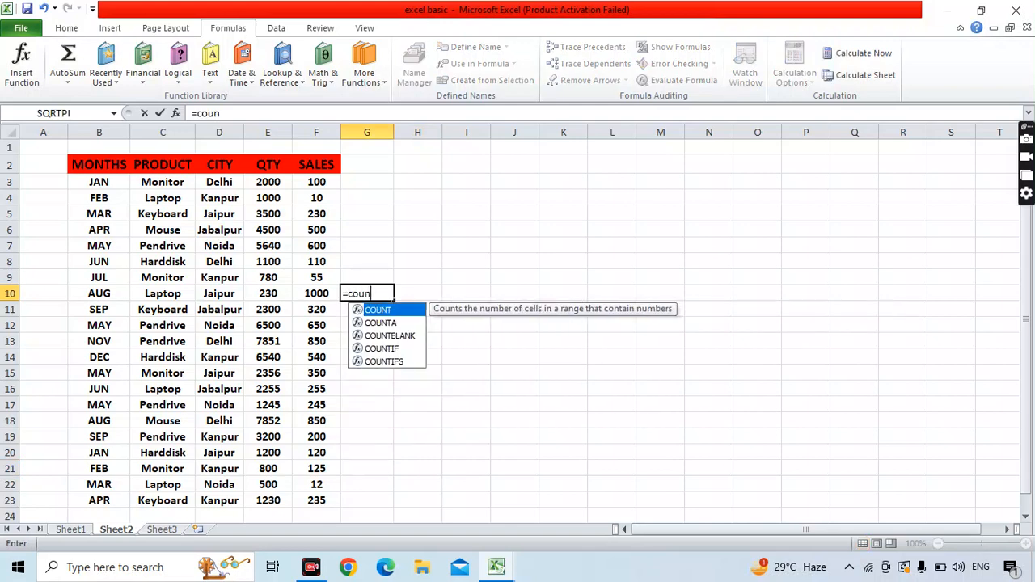
{"action": "key", "text": "Tab"}
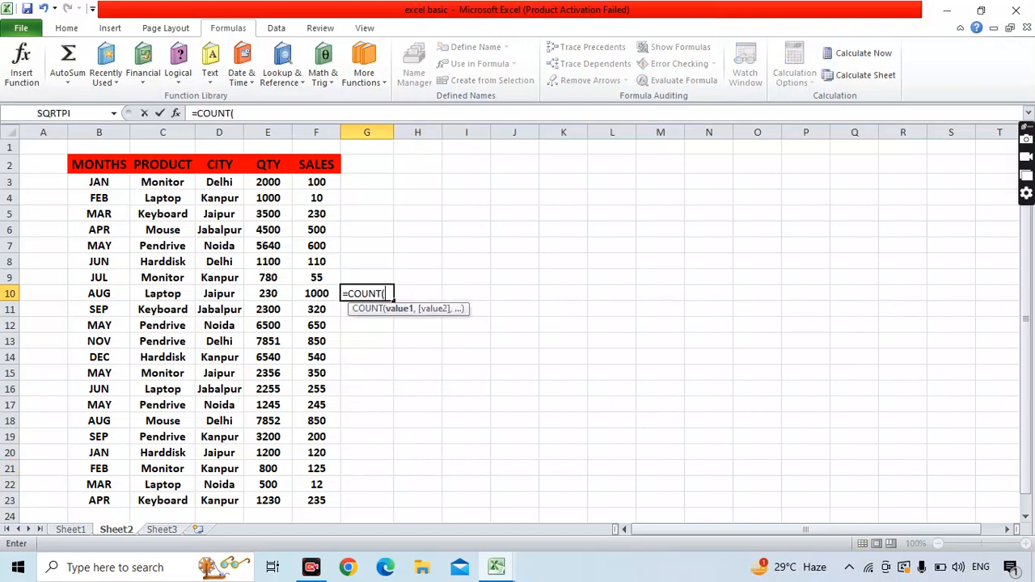
{"action": "left_click_drag", "start_coordinate": [317, 182], "coordinate": [316, 485]}
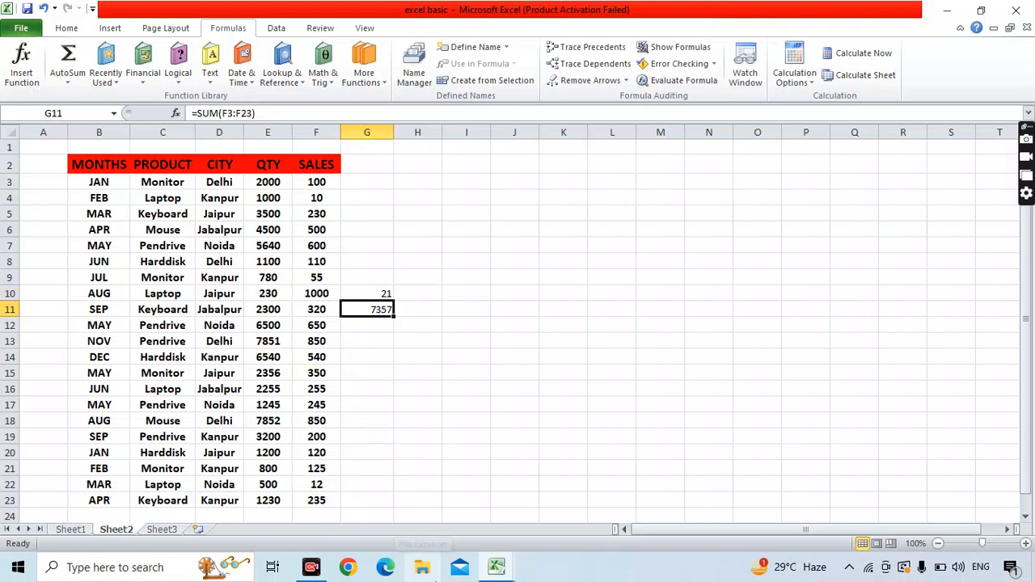
Step: Enter an AVERAGE formula over the SALES range F3:F22 in cell G13
{"action": "left_click", "coordinate": [367, 341]}
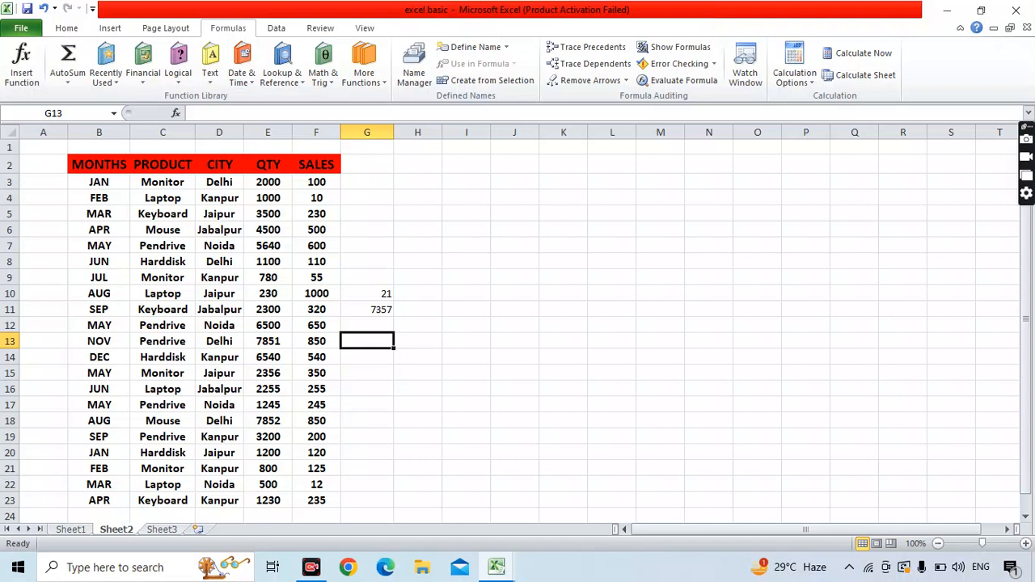
{"action": "type", "text": "="}
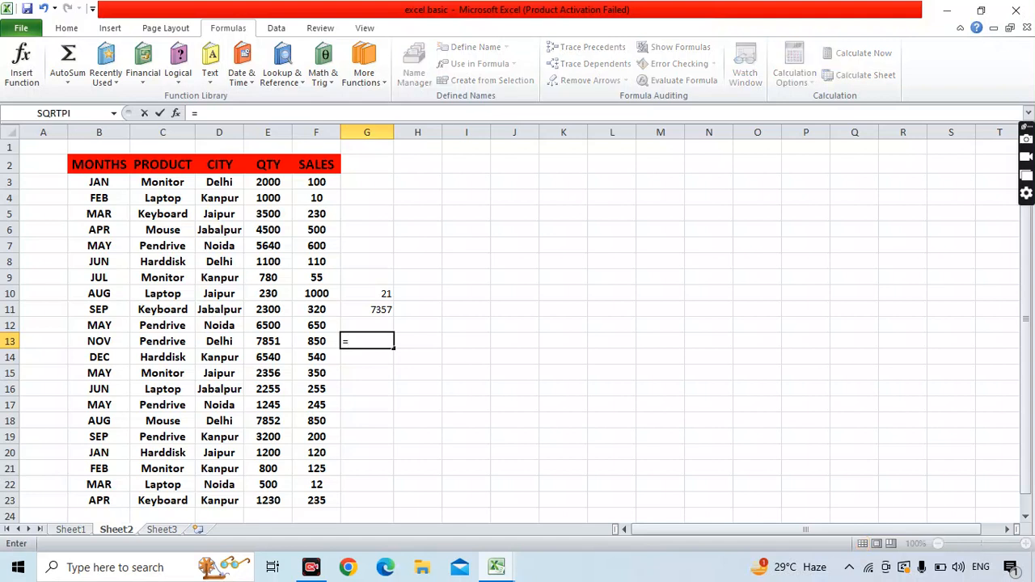
{"action": "type", "text": "ave"}
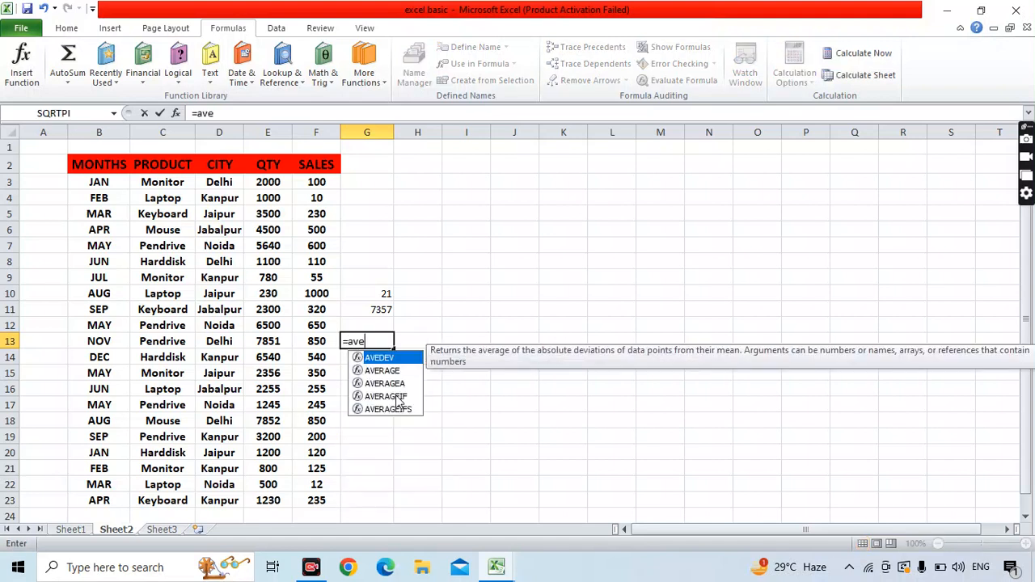
{"action": "key", "text": "Down"}
{"action": "key", "text": "Tab"}
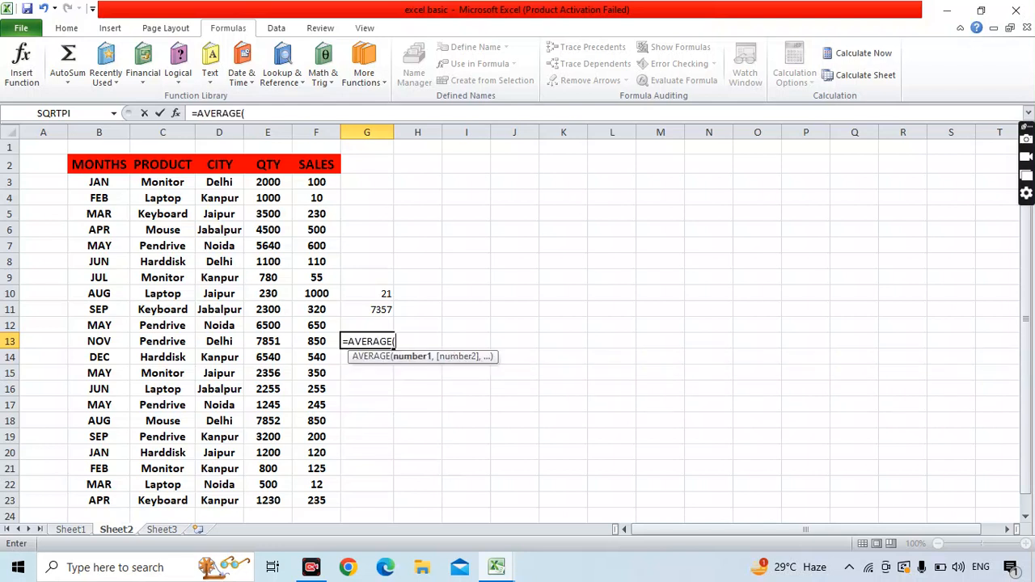
{"action": "left_click_drag", "start_coordinate": [317, 182], "coordinate": [317, 485]}
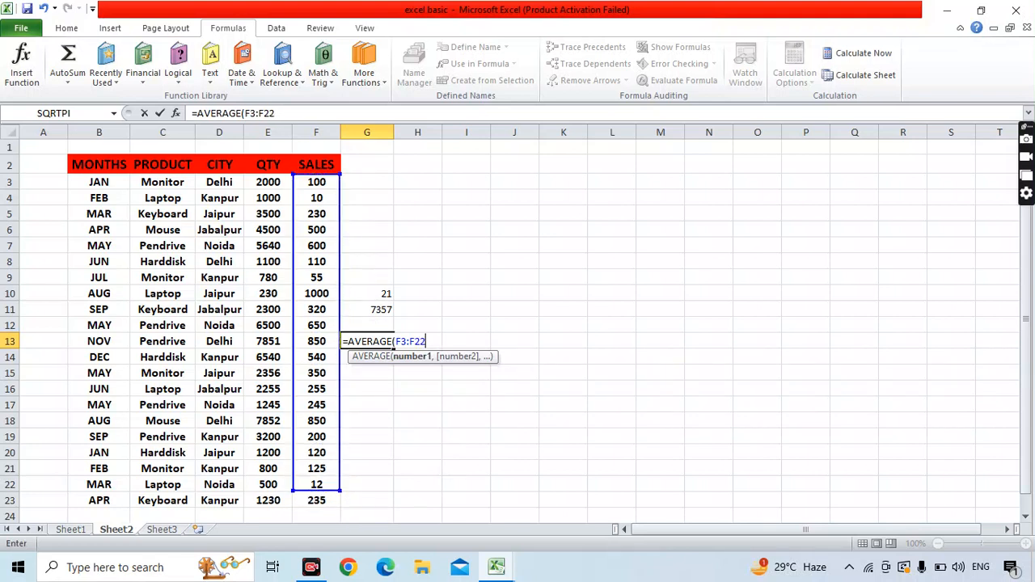
{"action": "key", "text": "Return"}
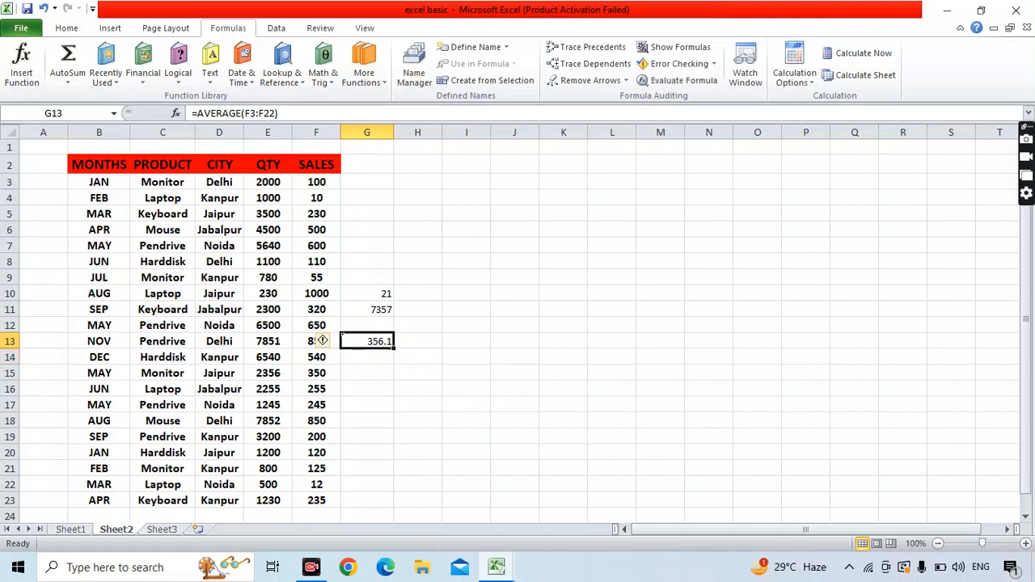
Step: Replace the formula in G13 with =AVERAGE(F3:F23) to average the full SALES column
{"action": "key", "text": "Delete"}
{"action": "type", "text": "=ave"}
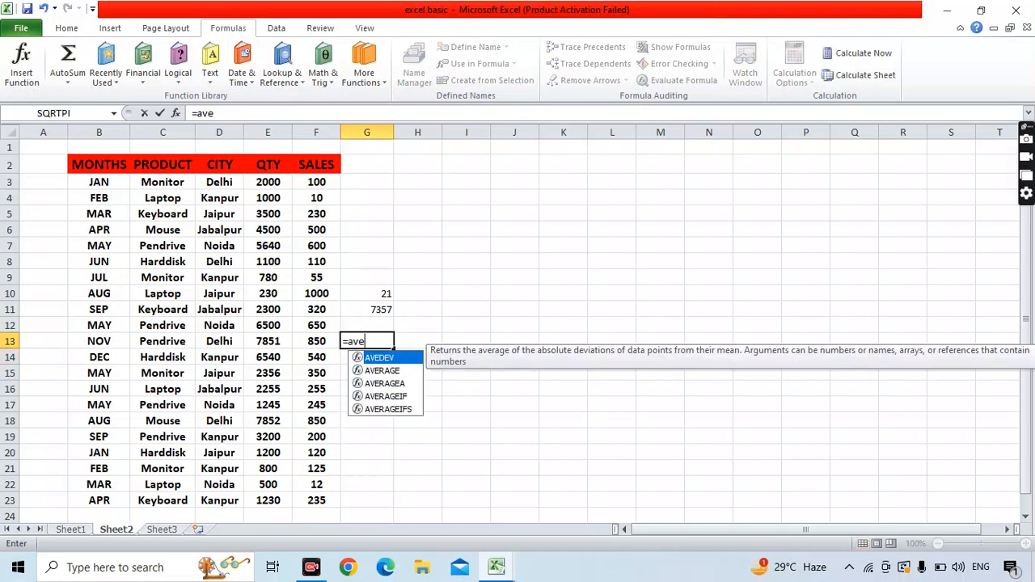
{"action": "key", "text": "Down"}
{"action": "key", "text": "Tab"}
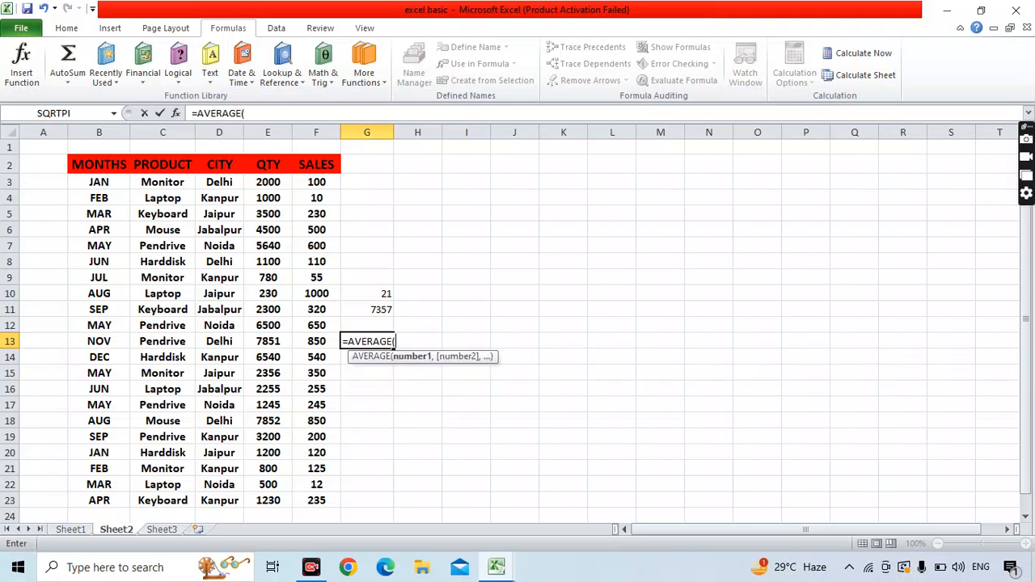
{"action": "left_click_drag", "start_coordinate": [317, 182], "coordinate": [320, 502]}
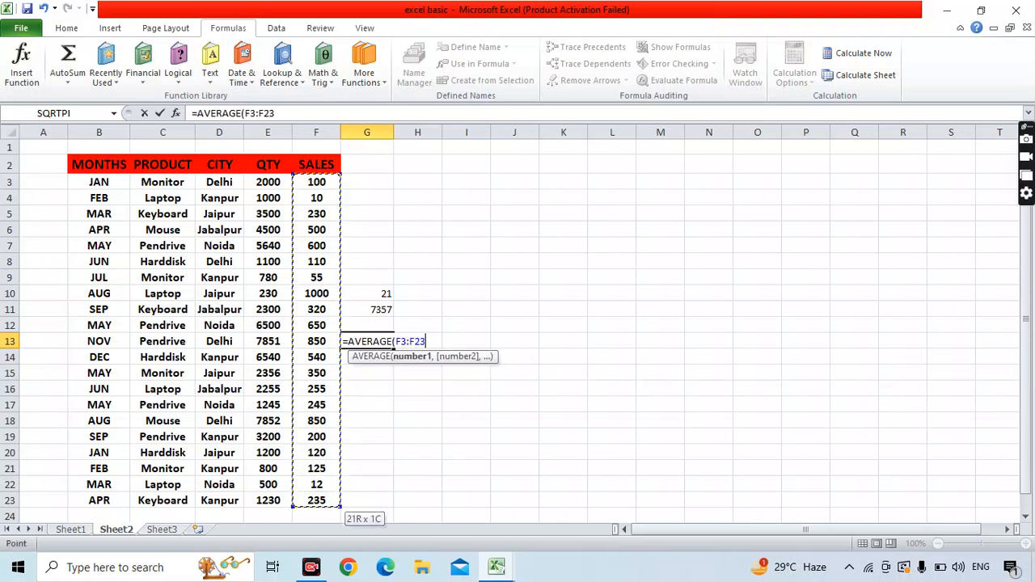
{"action": "type", "text": ")"}
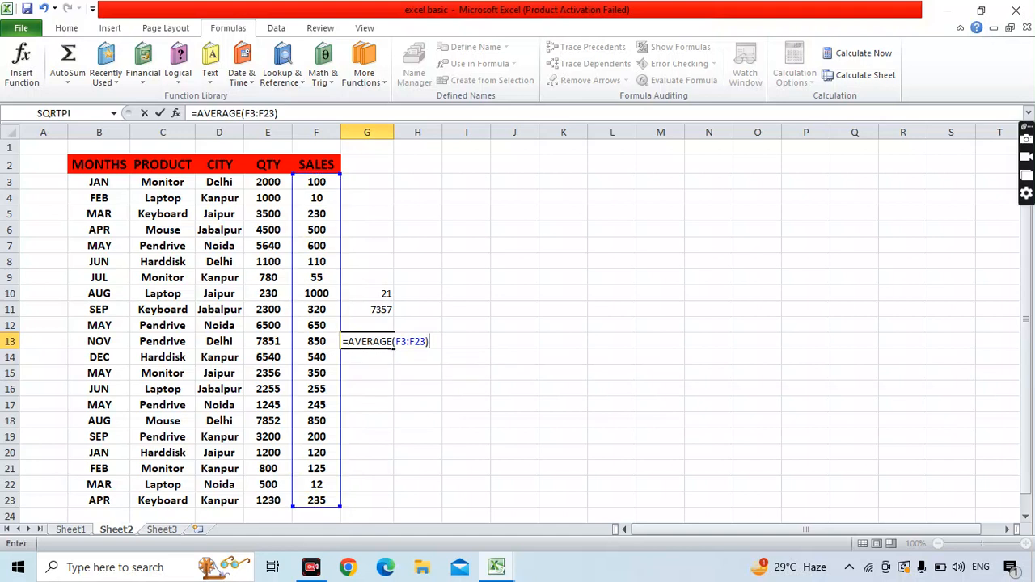
{"action": "key", "text": "Return"}
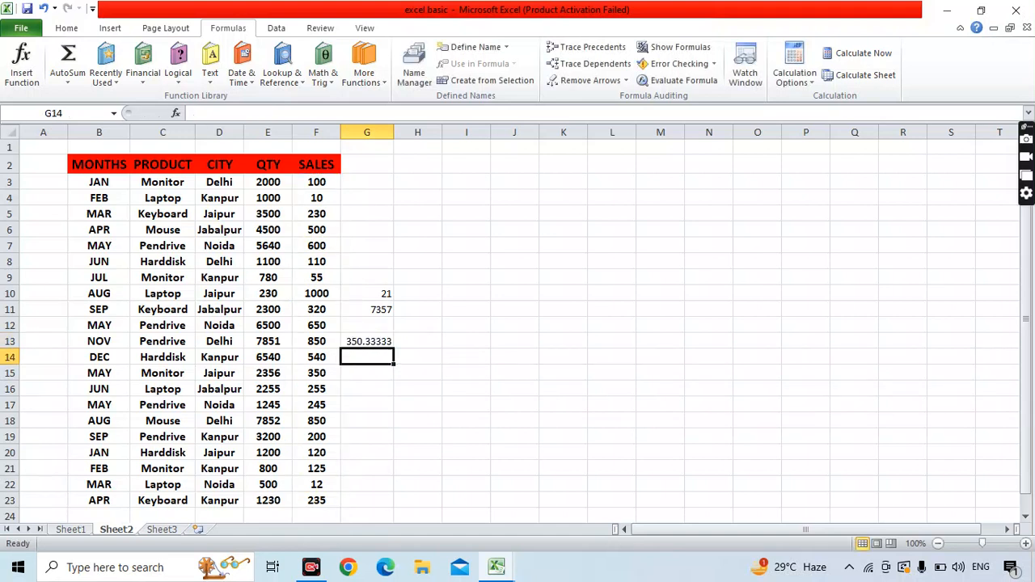
Step: Divide the sales total in G11 by the count in G10 with a formula in cell H11
{"action": "left_click", "coordinate": [417, 309]}
{"action": "type", "text": "="}
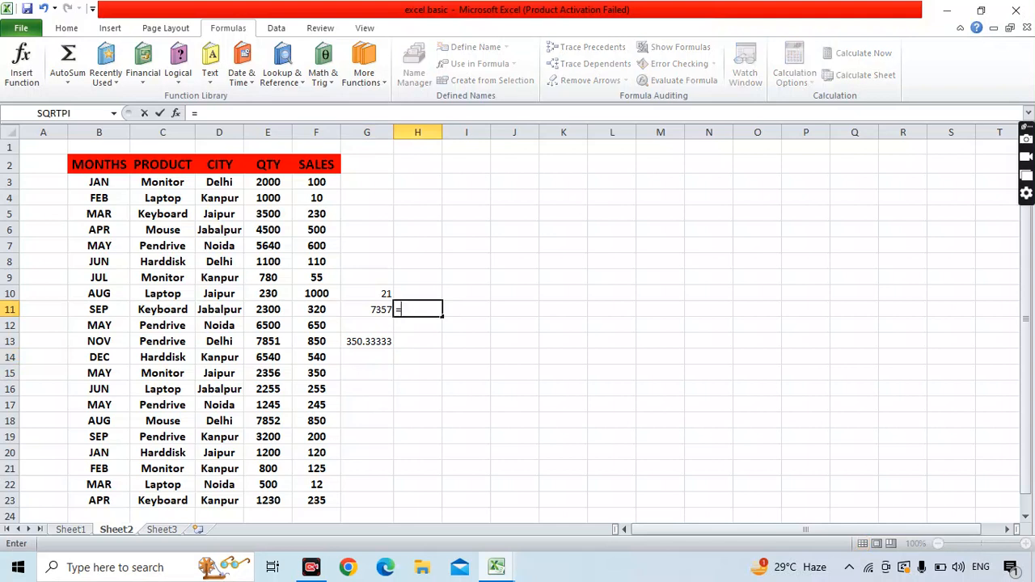
{"action": "key", "text": "Left"}
{"action": "type", "text": "/"}
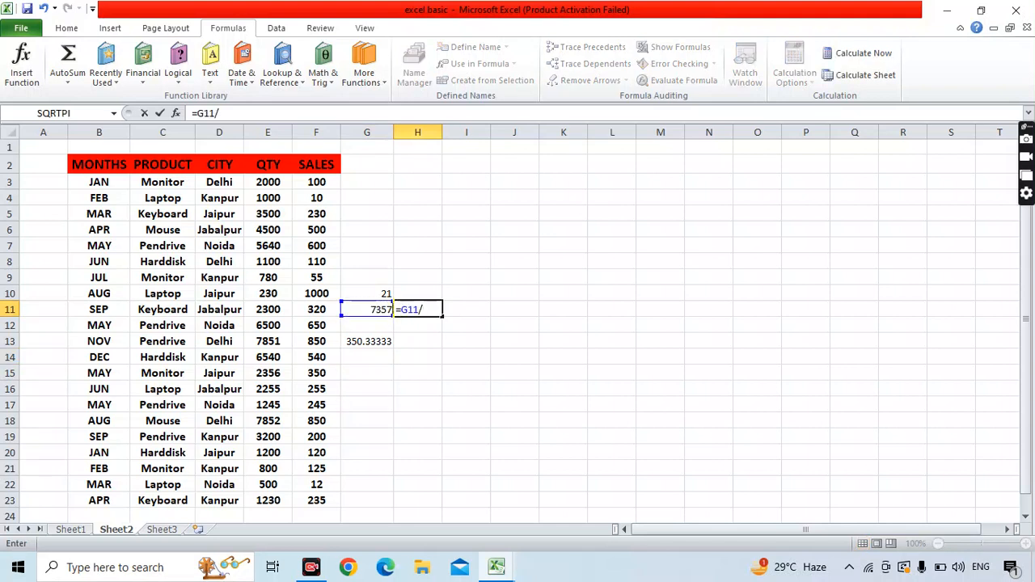
{"action": "key", "text": "Up"}
{"action": "key", "text": "Left"}
{"action": "key", "text": "Return"}
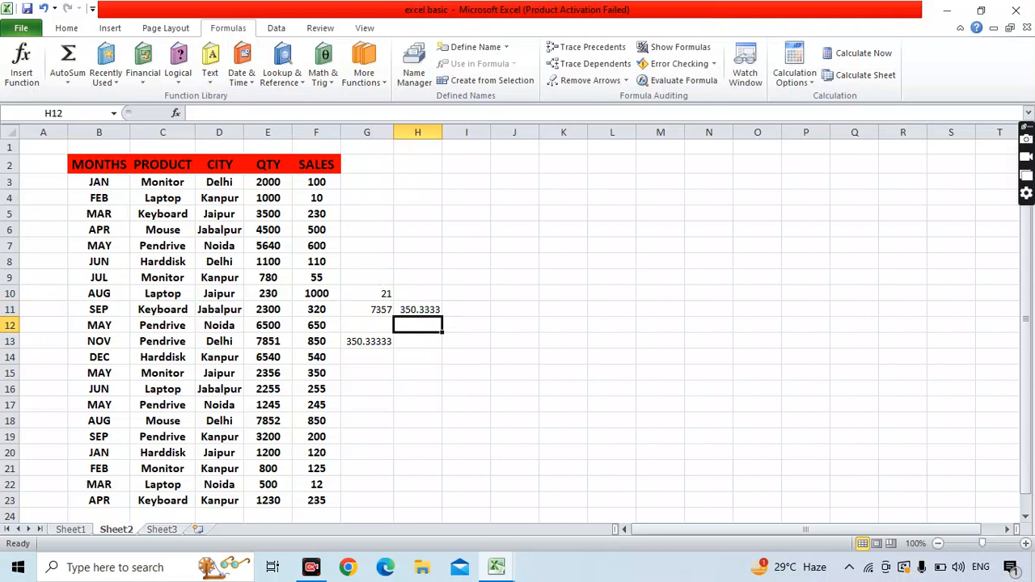
{"action": "left_click", "coordinate": [417, 437]}
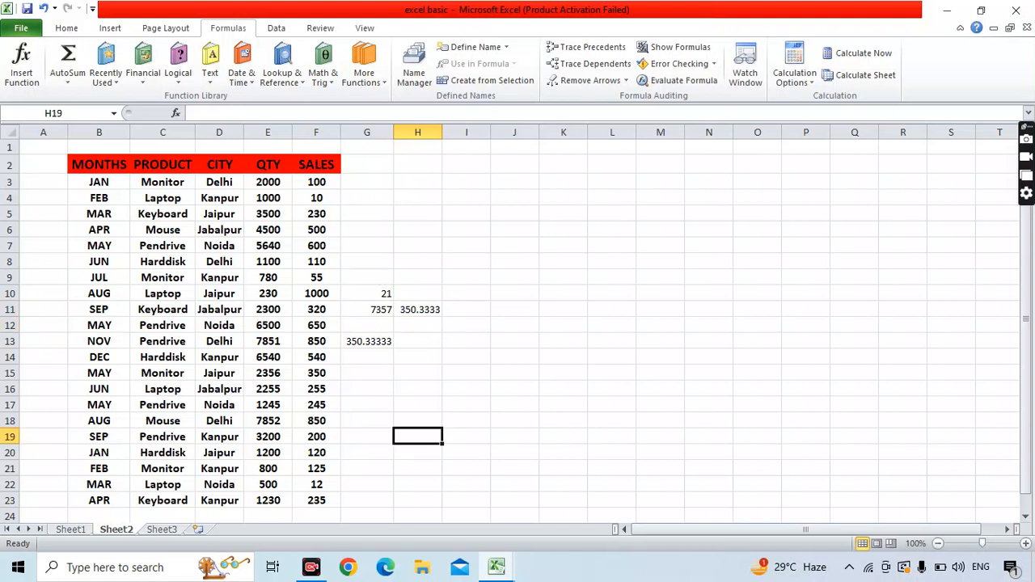
Step: Enter =AVERAGEA(F3:F23) in cell G15 for the SALES column
{"action": "left_click", "coordinate": [368, 373]}
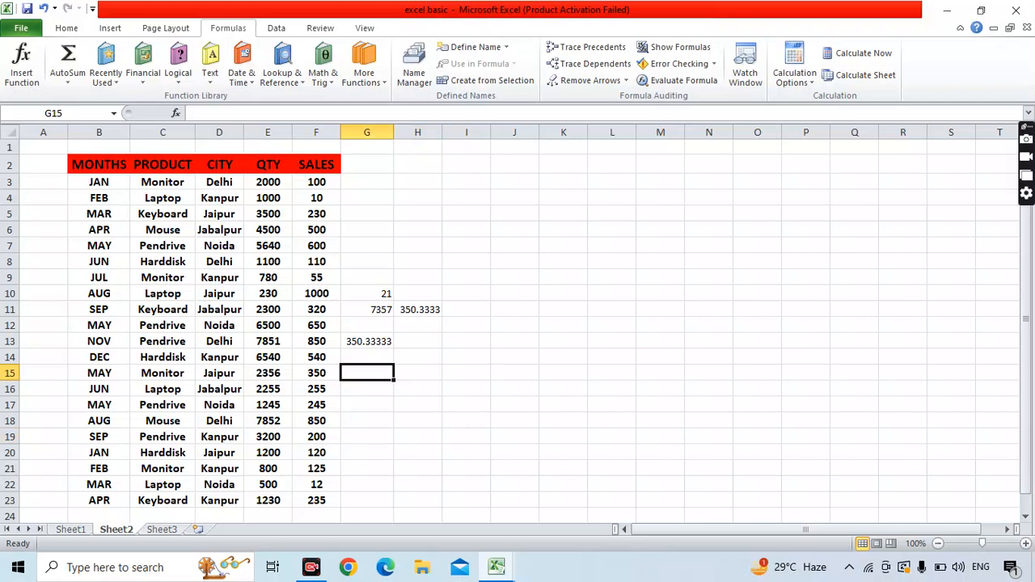
{"action": "type", "text": "=aver"}
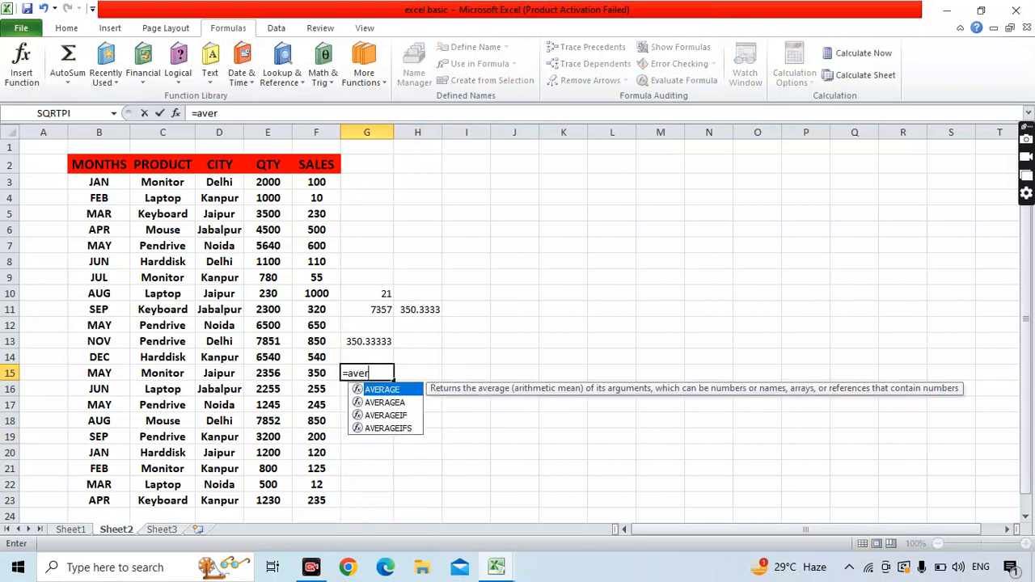
{"action": "key", "text": "Down"}
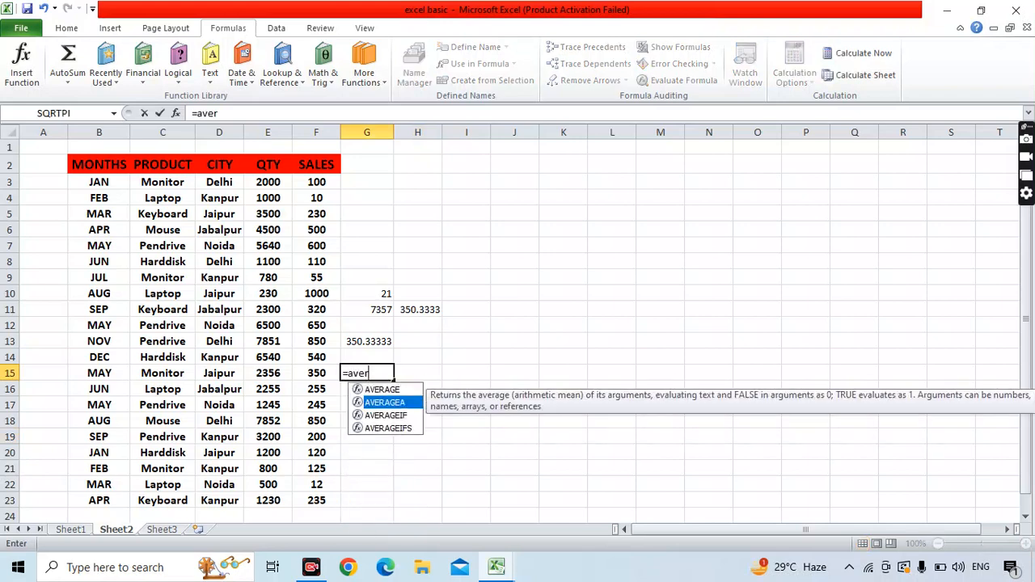
{"action": "key", "text": "Tab"}
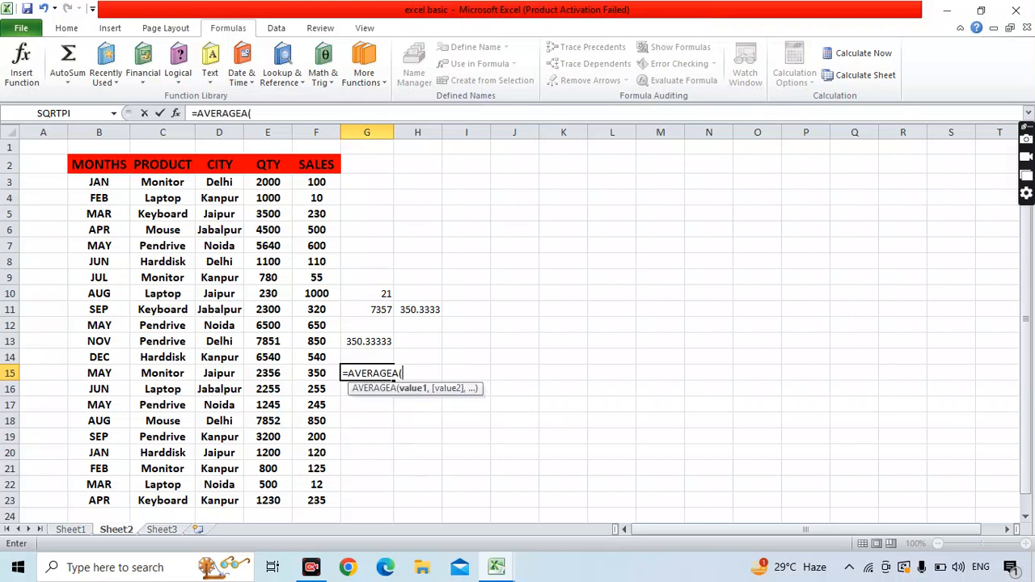
{"action": "left_click_drag", "start_coordinate": [316, 182], "coordinate": [316, 501]}
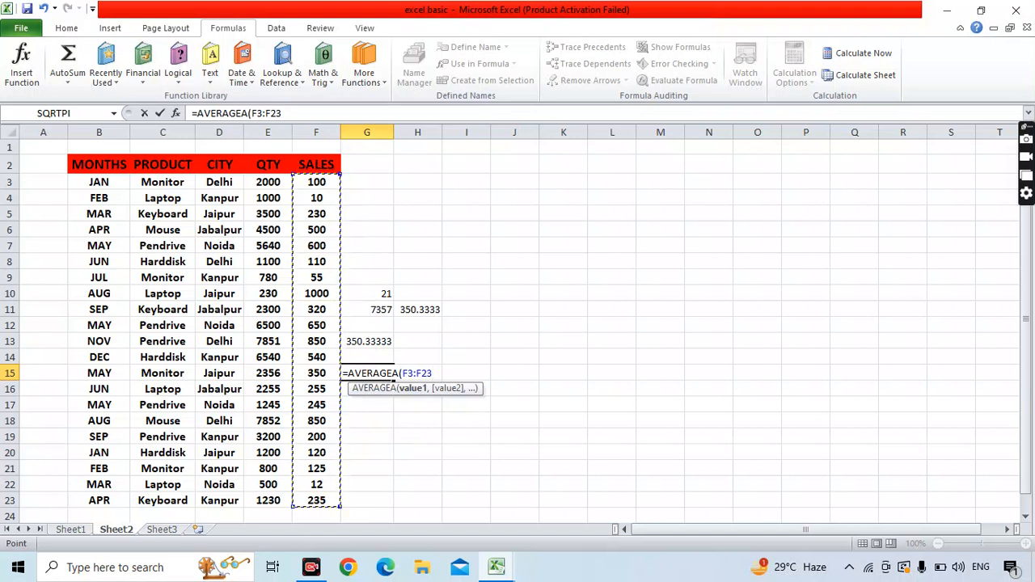
{"action": "type", "text": ")"}
{"action": "key", "text": "Return"}
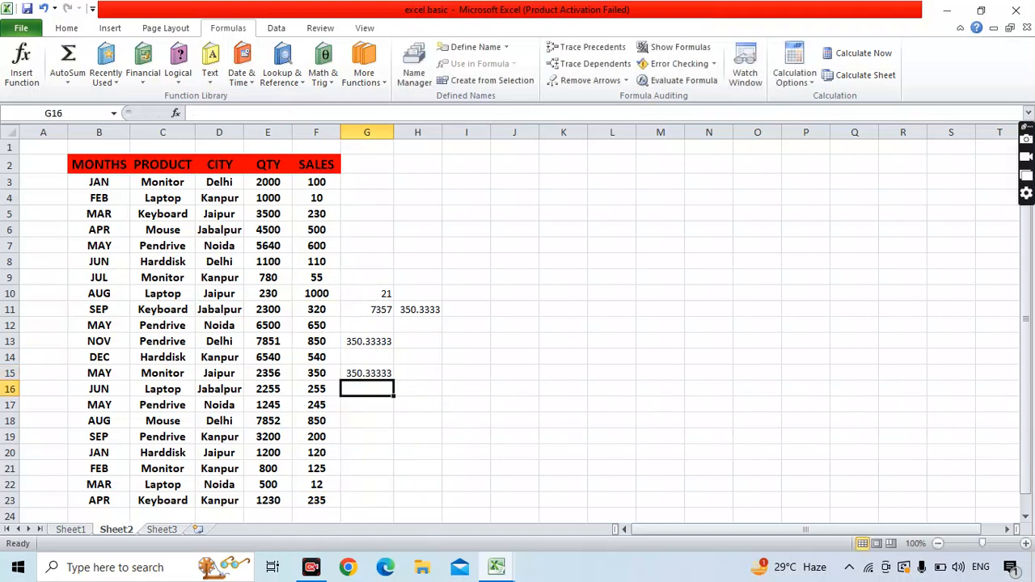
Step: Replace the NOV sales value in cell F13 with the text gh
{"action": "left_click", "coordinate": [316, 341]}
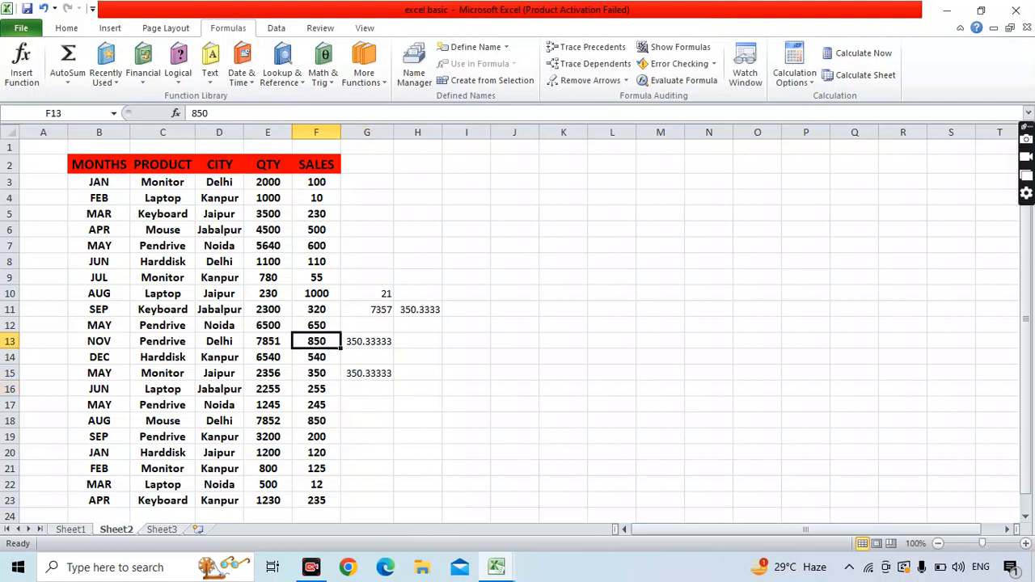
{"action": "key", "text": "Delete"}
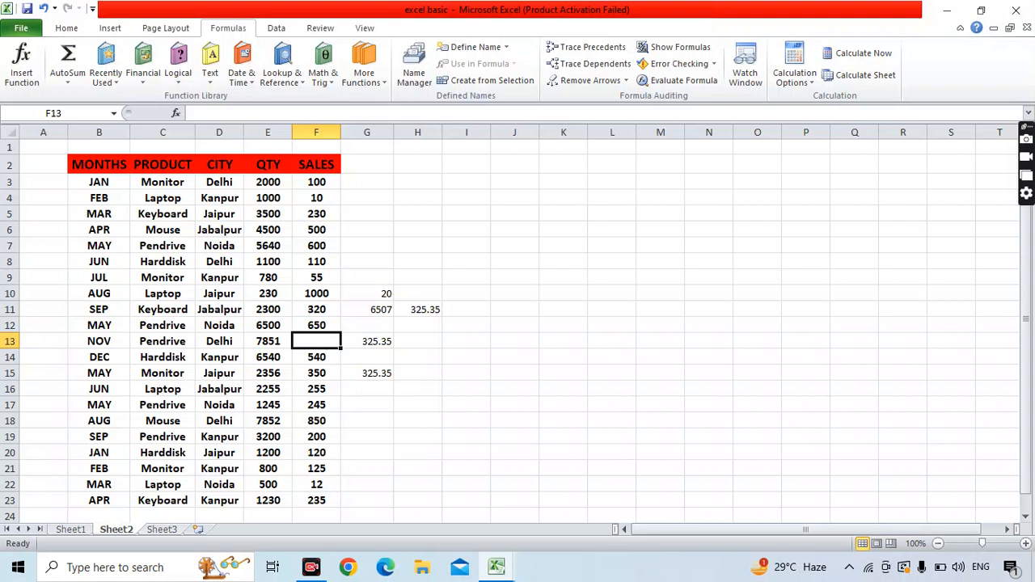
{"action": "type", "text": "gh"}
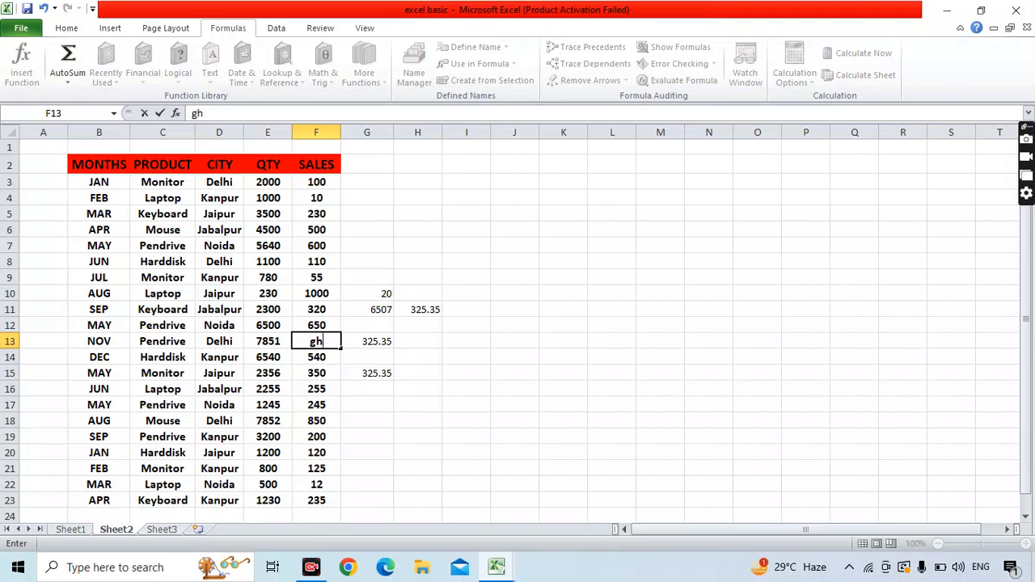
{"action": "key", "text": "Return"}
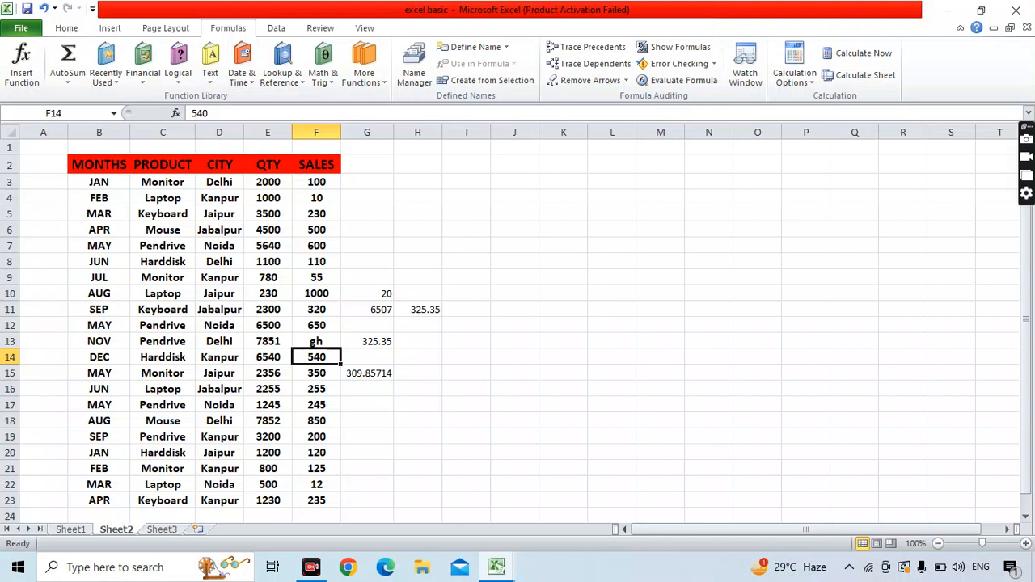
Step: Enter =G11/G10 in cell H13 to divide the sales total by the numeric count
{"action": "left_click", "coordinate": [419, 373]}
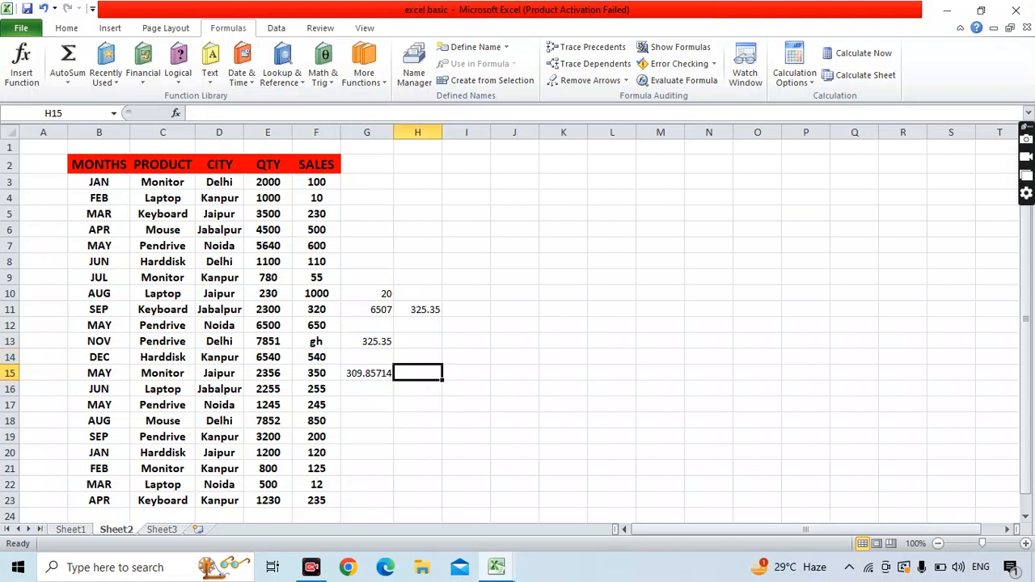
{"action": "left_click", "coordinate": [368, 309]}
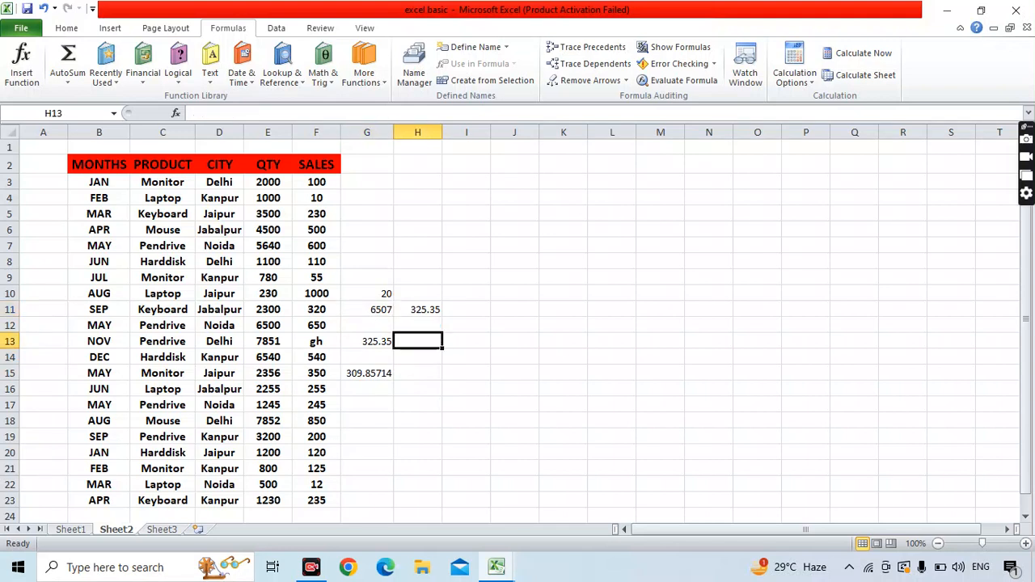
{"action": "type", "text": "="}
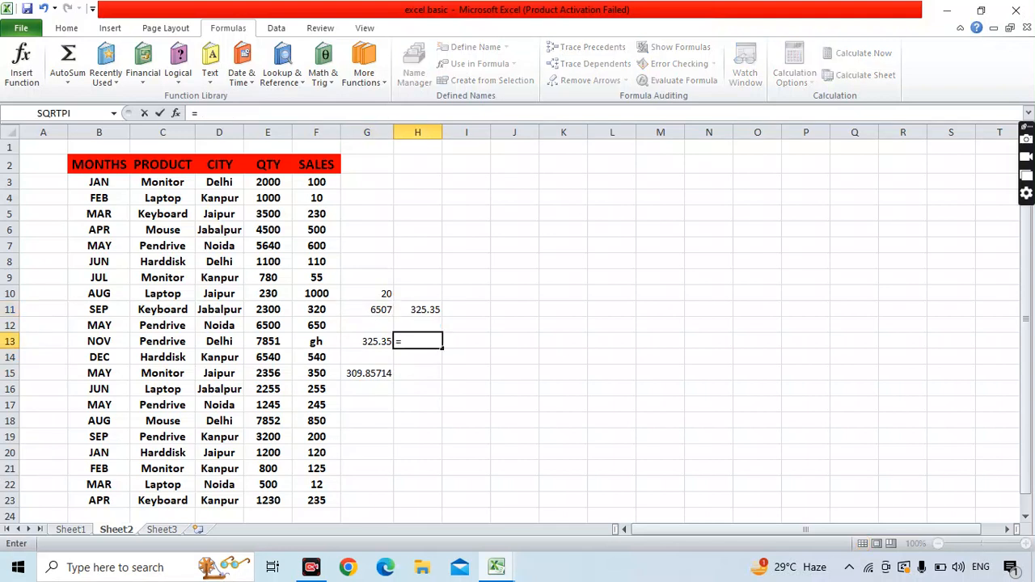
{"action": "left_click", "coordinate": [368, 310]}
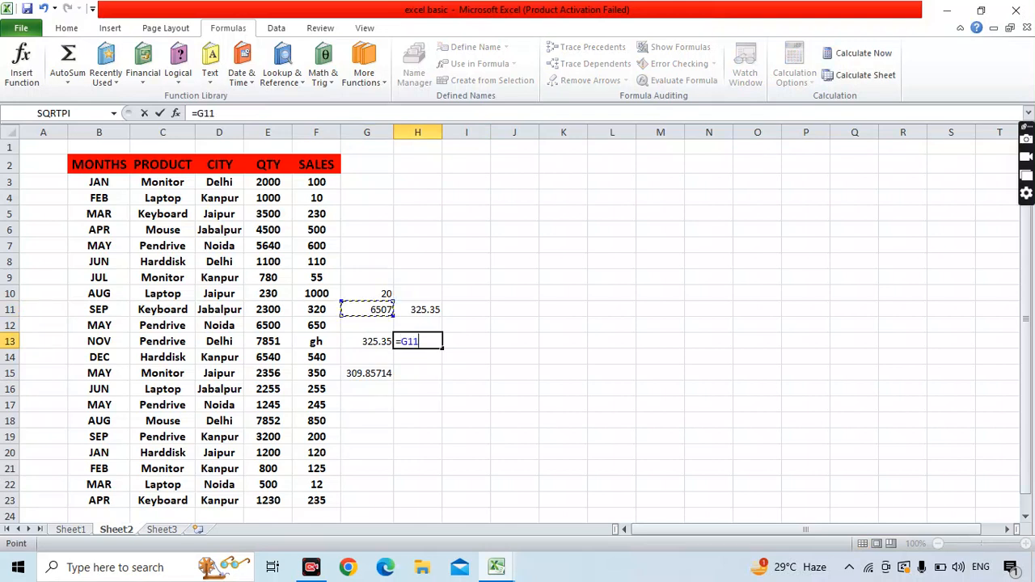
{"action": "type", "text": "/"}
{"action": "left_click", "coordinate": [375, 293]}
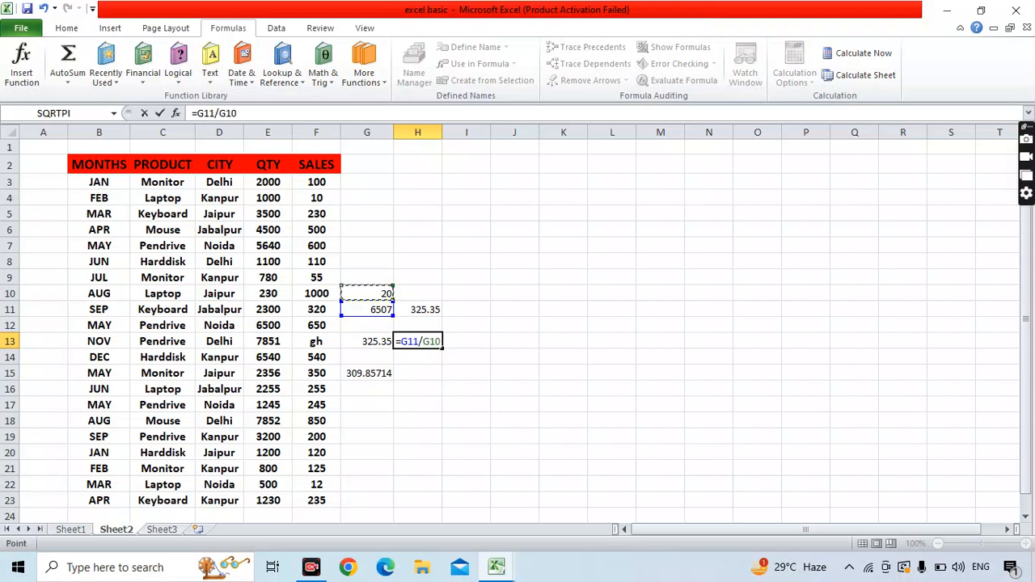
{"action": "key", "text": "Return"}
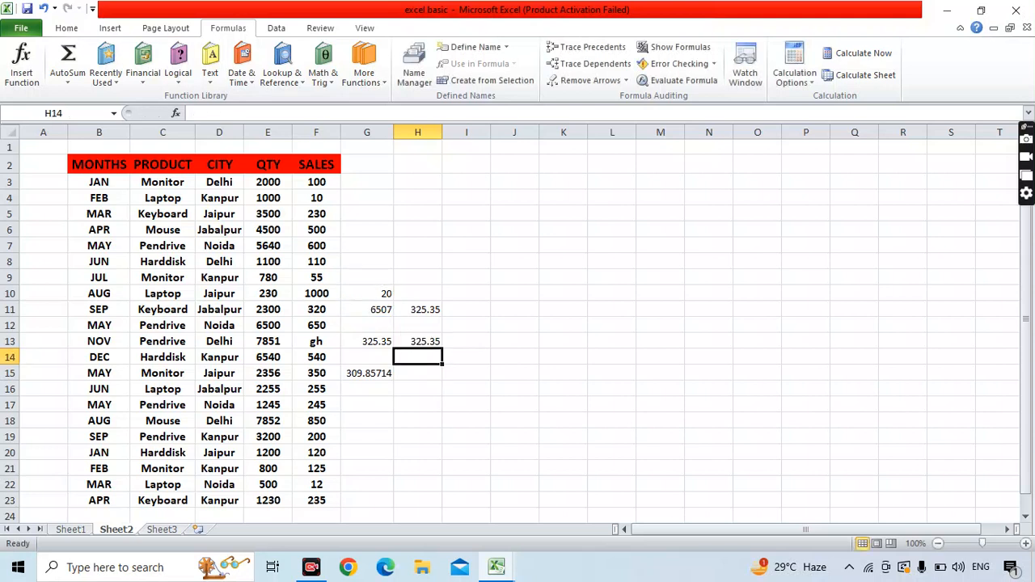
Step: Enter =G11/21 in cell H15 to divide the sales total by all 21 entries
{"action": "key", "text": "Down"}
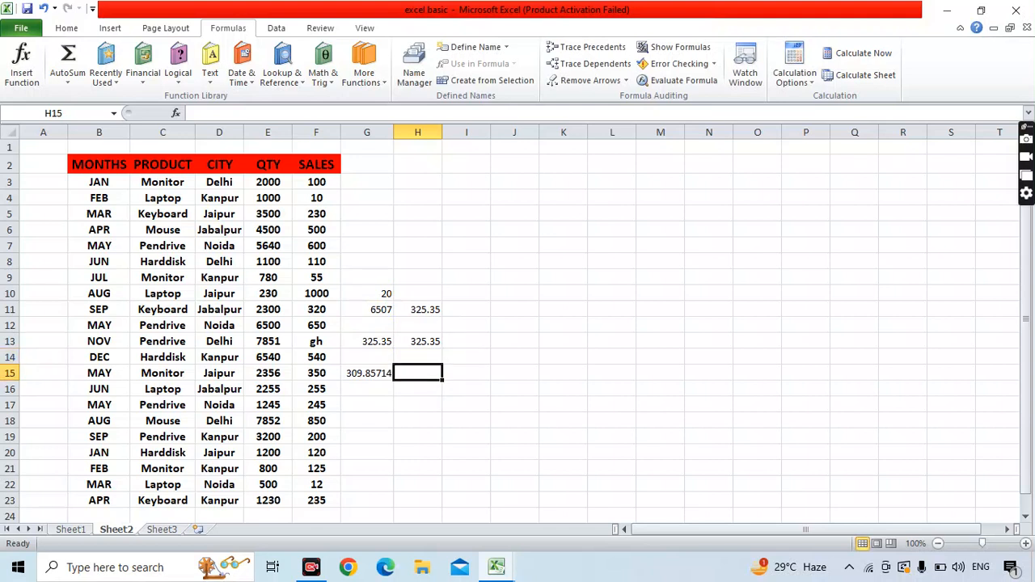
{"action": "type", "text": "="}
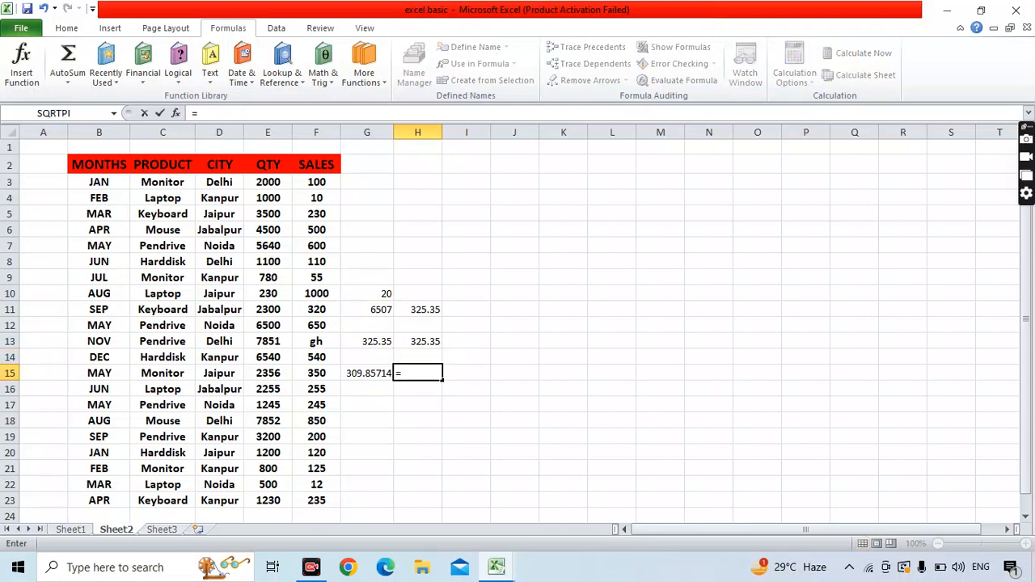
{"action": "left_click", "coordinate": [367, 309]}
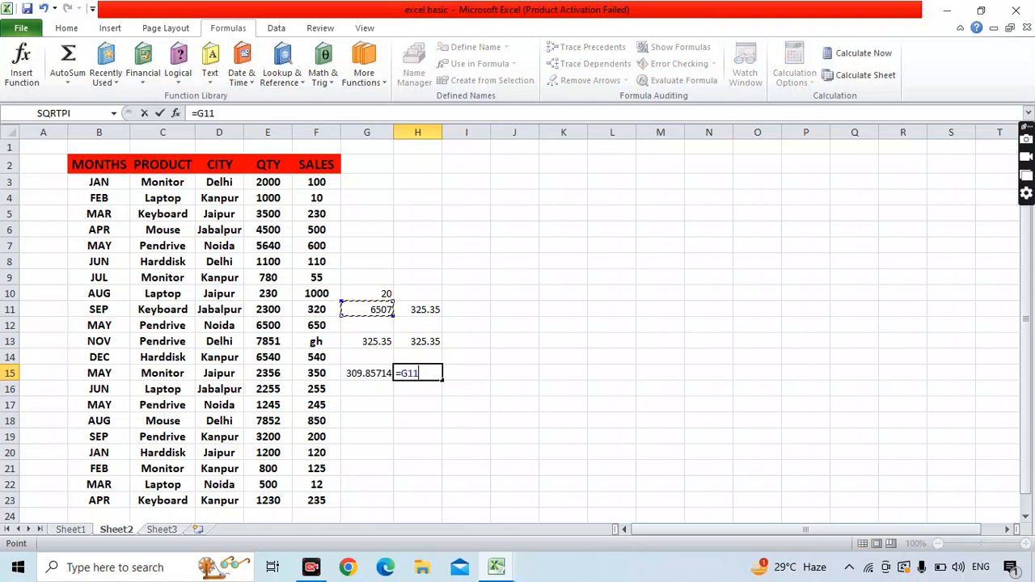
{"action": "type", "text": "/21"}
{"action": "key", "text": "Return"}
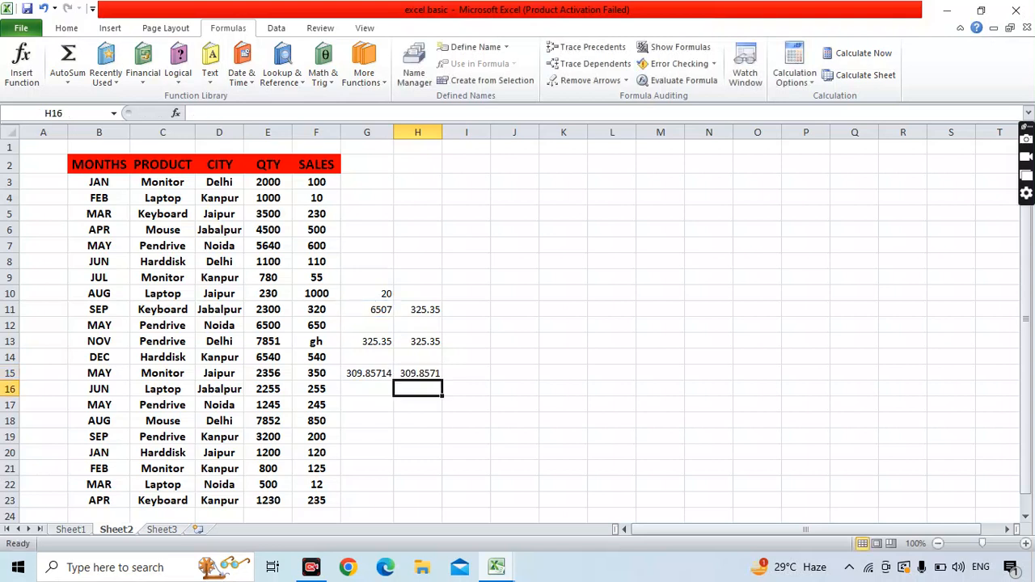
{"action": "left_click", "coordinate": [368, 373]}
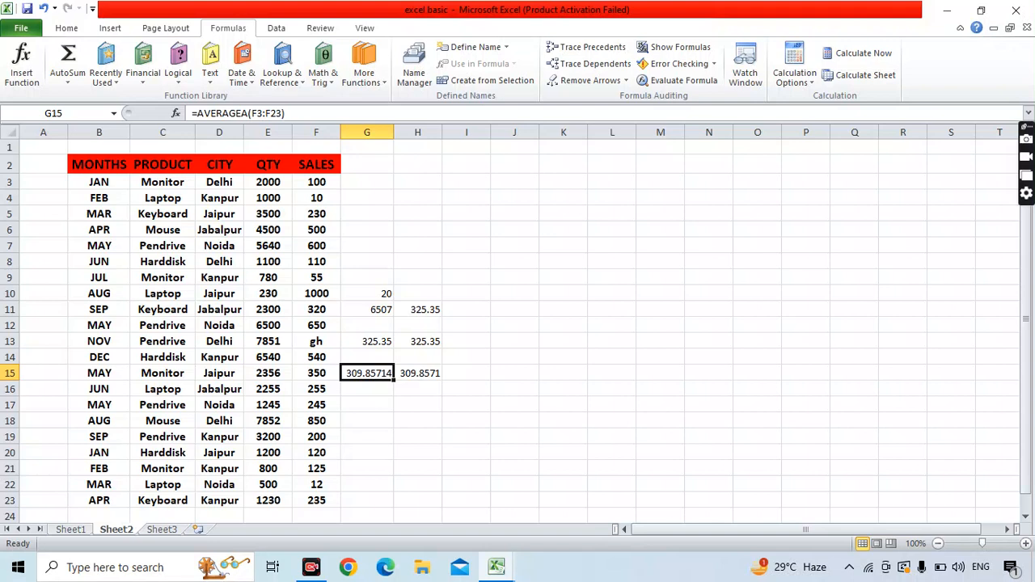
{"action": "left_click", "coordinate": [367, 437]}
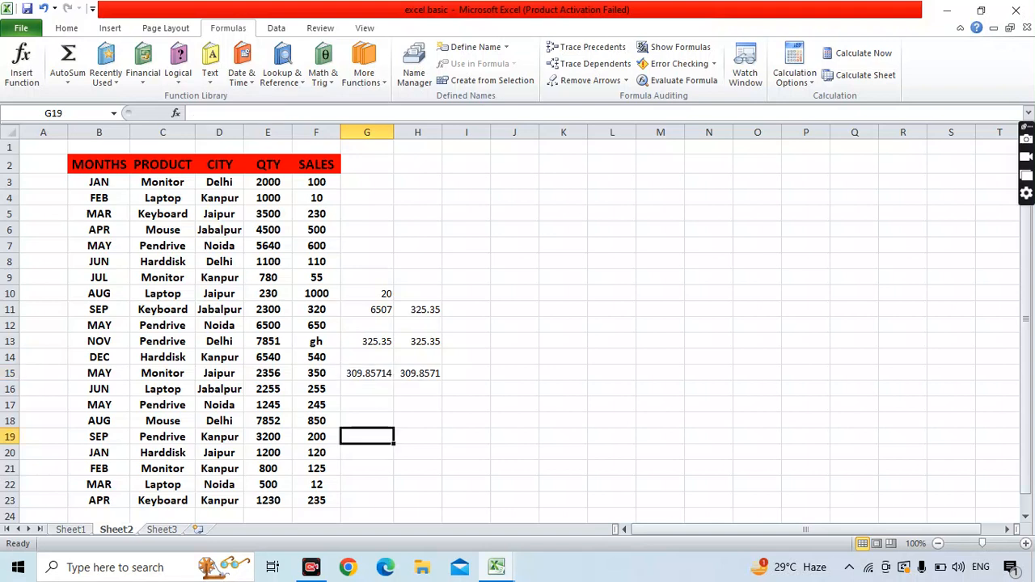
{"action": "left_click", "coordinate": [467, 214]}
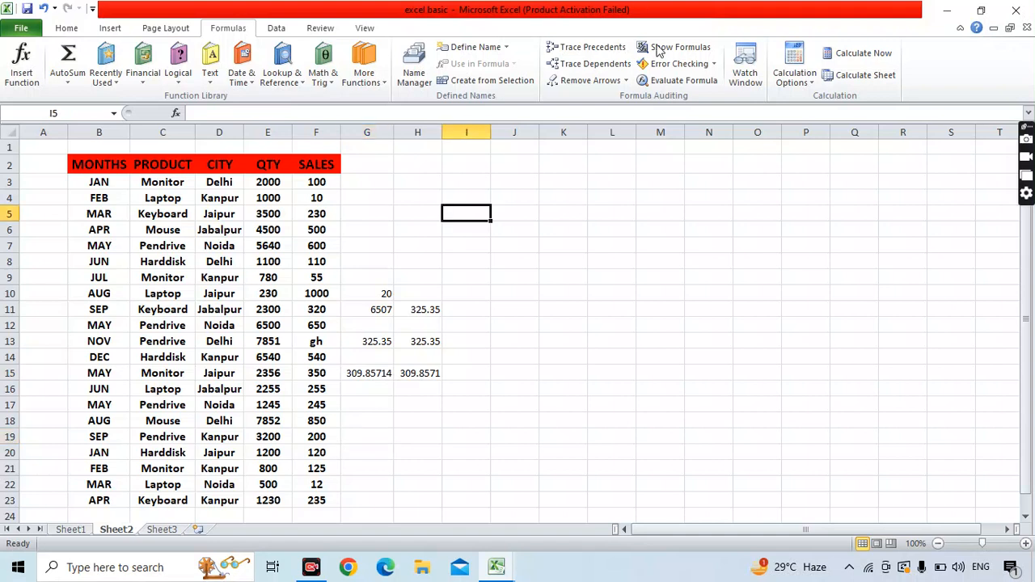
Step: Copy the city Delhi from cell D3 into cell I3
{"action": "left_click", "coordinate": [219, 182]}
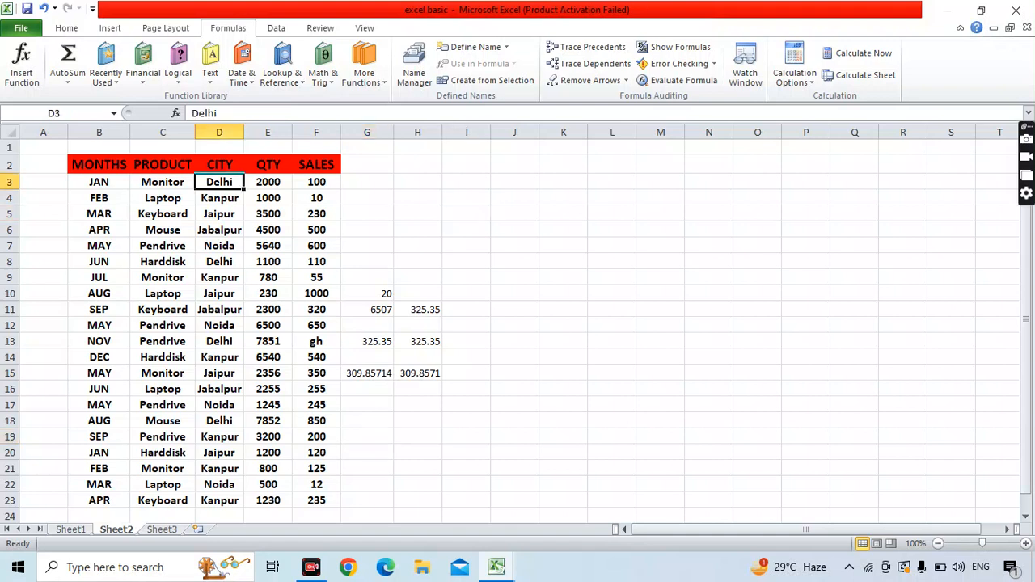
{"action": "key", "text": "ctrl+c"}
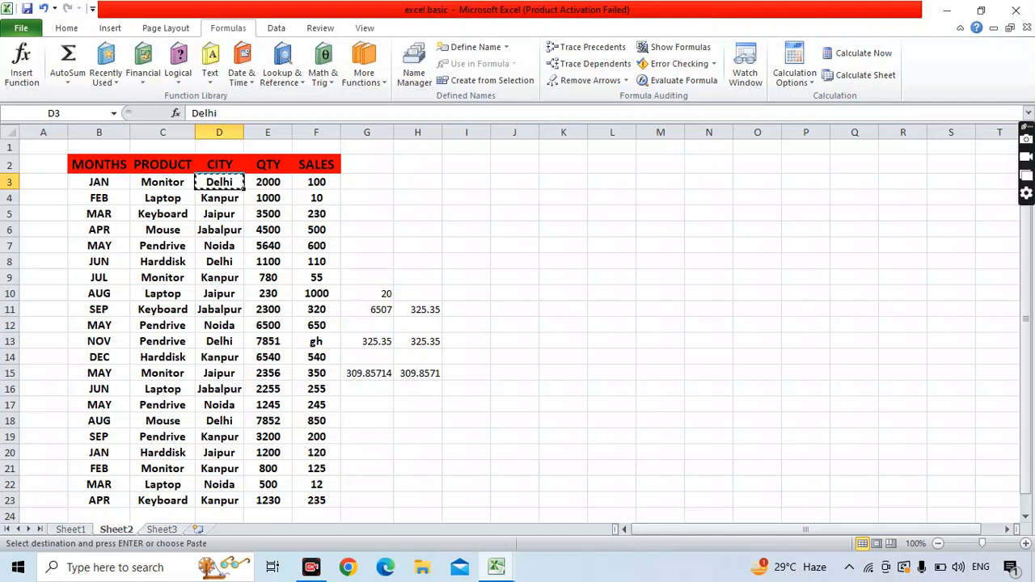
{"action": "left_click", "coordinate": [467, 182]}
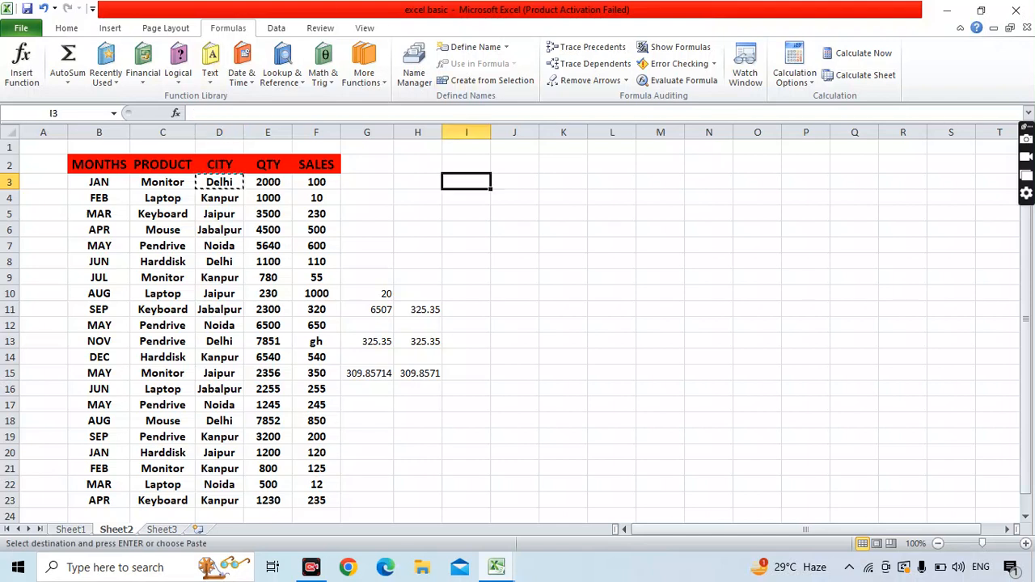
{"action": "key", "text": "ctrl+v"}
{"action": "left_click", "coordinate": [564, 309]}
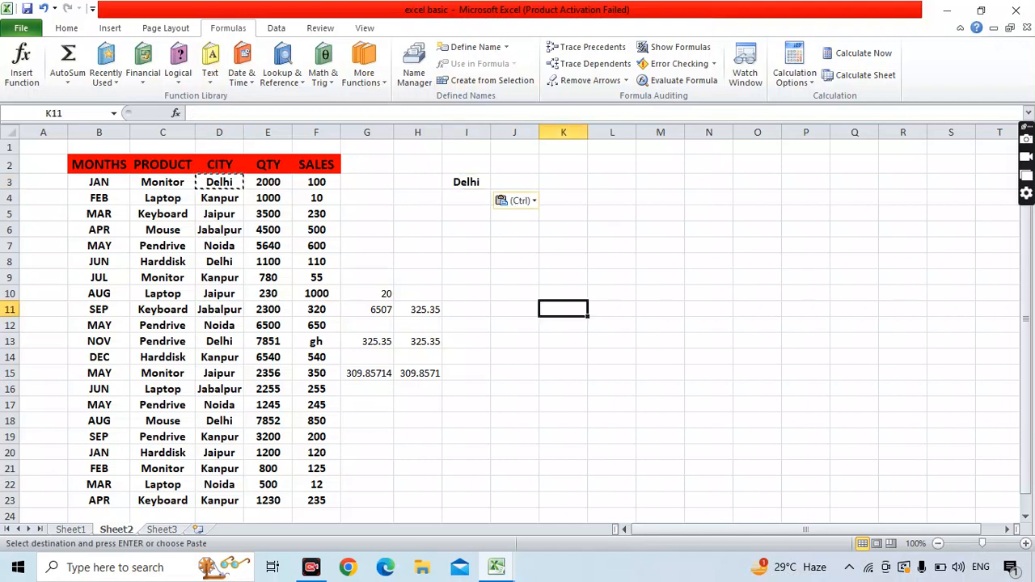
Step: Start an AVERAGEIF formula in cell I5 with the CITY column D3:D23 as its range
{"action": "left_click", "coordinate": [466, 214]}
{"action": "type", "text": "="}
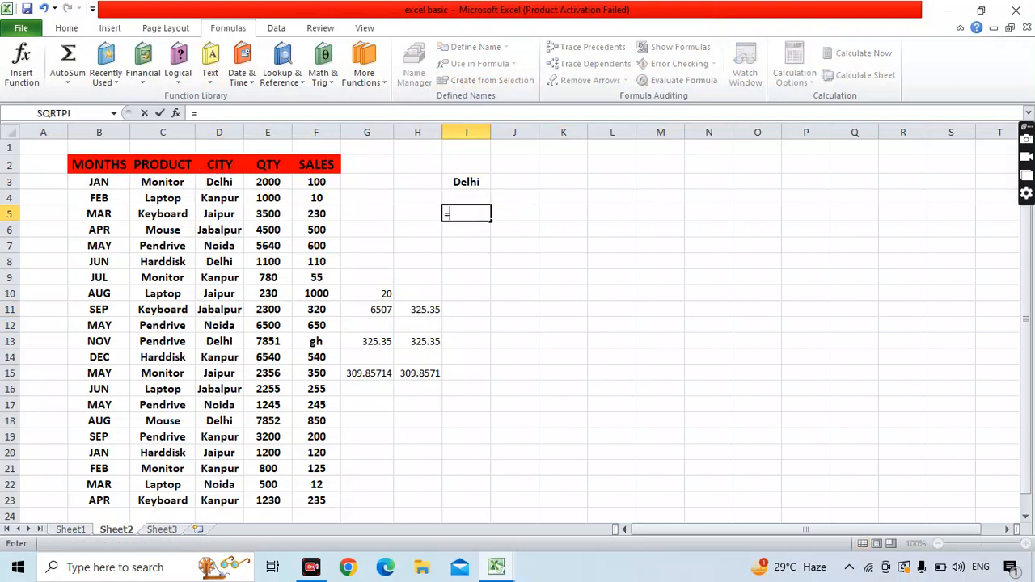
{"action": "type", "text": "ave"}
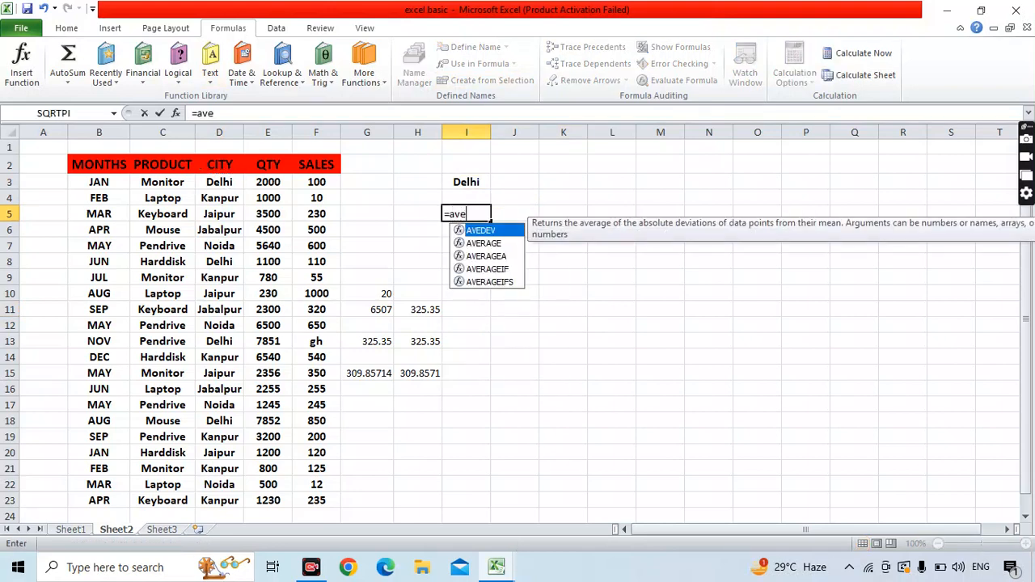
{"action": "key", "text": "Down"}
{"action": "key", "text": "Down"}
{"action": "key", "text": "Down"}
{"action": "key", "text": "Tab"}
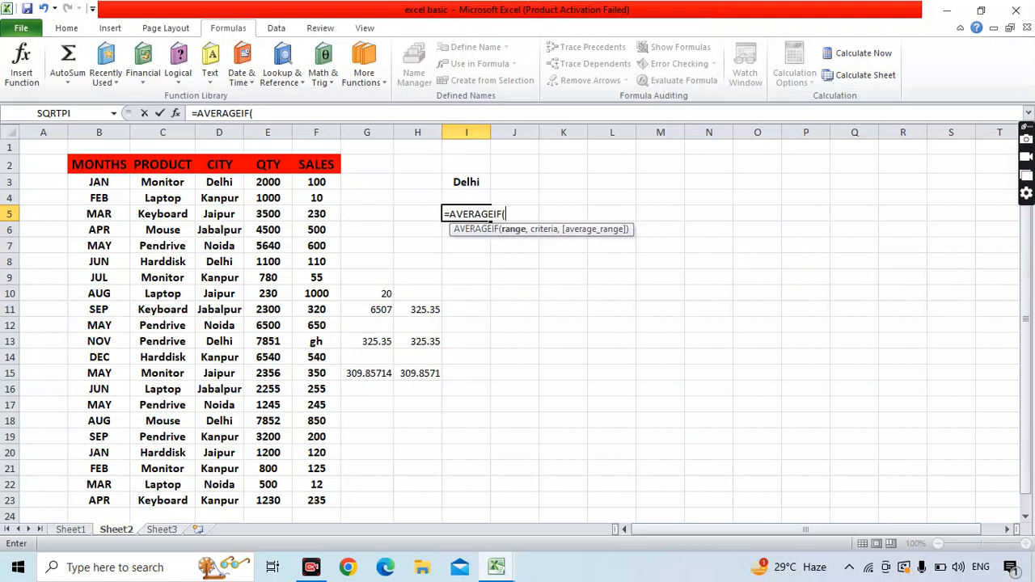
{"action": "left_click_drag", "start_coordinate": [219, 182], "coordinate": [219, 451]}
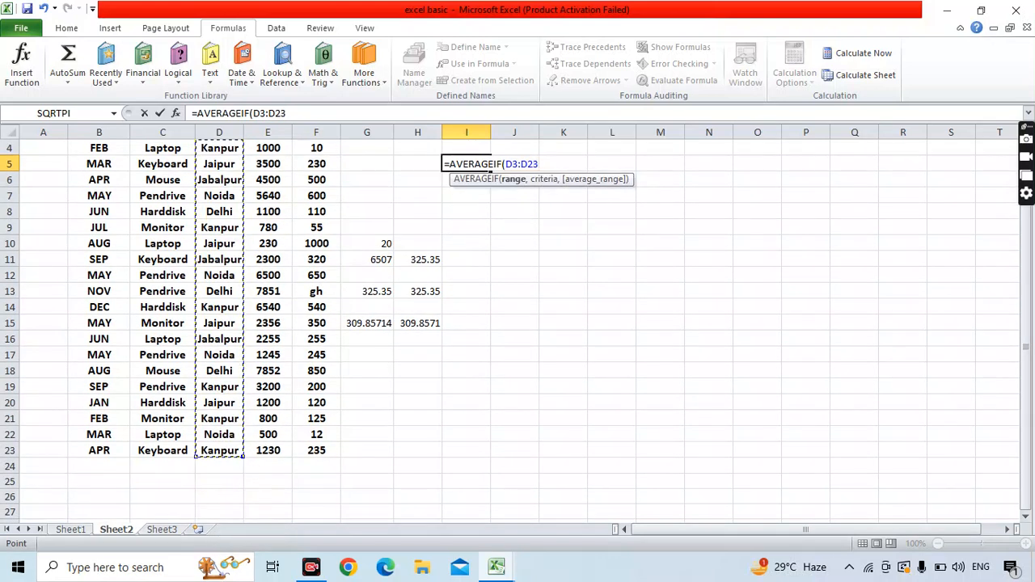
{"action": "type", "text": ","}
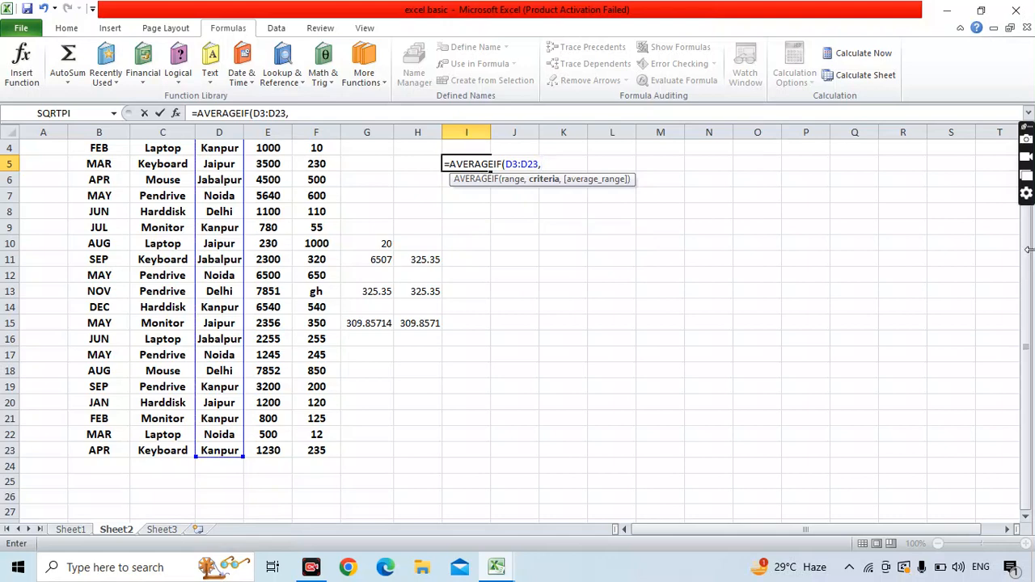
Step: Complete the AVERAGEIF formula with I3 as the criteria and the QTY column E3:E23 as the average range
{"action": "left_click_drag", "start_coordinate": [1026, 253], "coordinate": [1026, 216]}
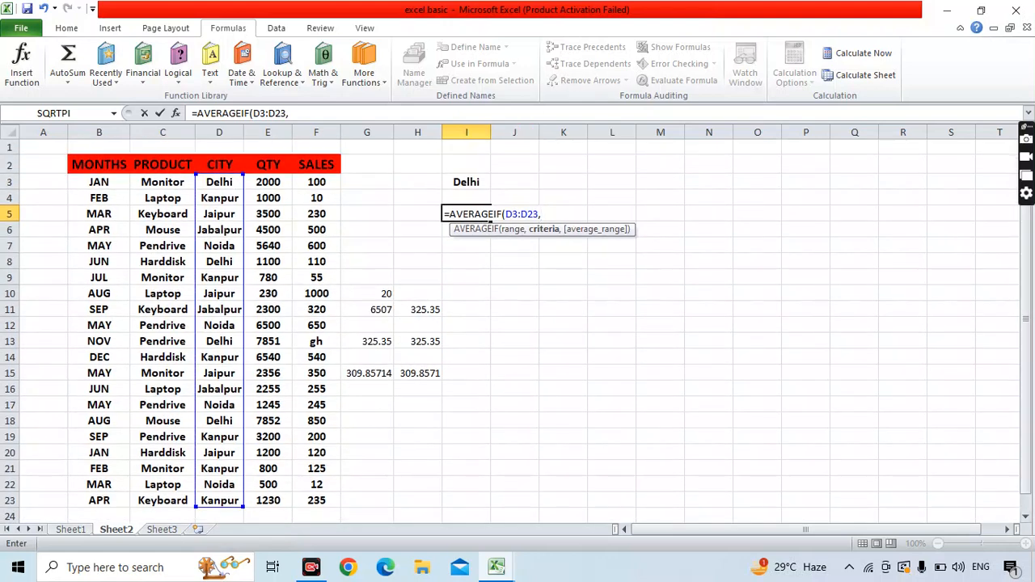
{"action": "left_click", "coordinate": [467, 182]}
{"action": "type", "text": ","}
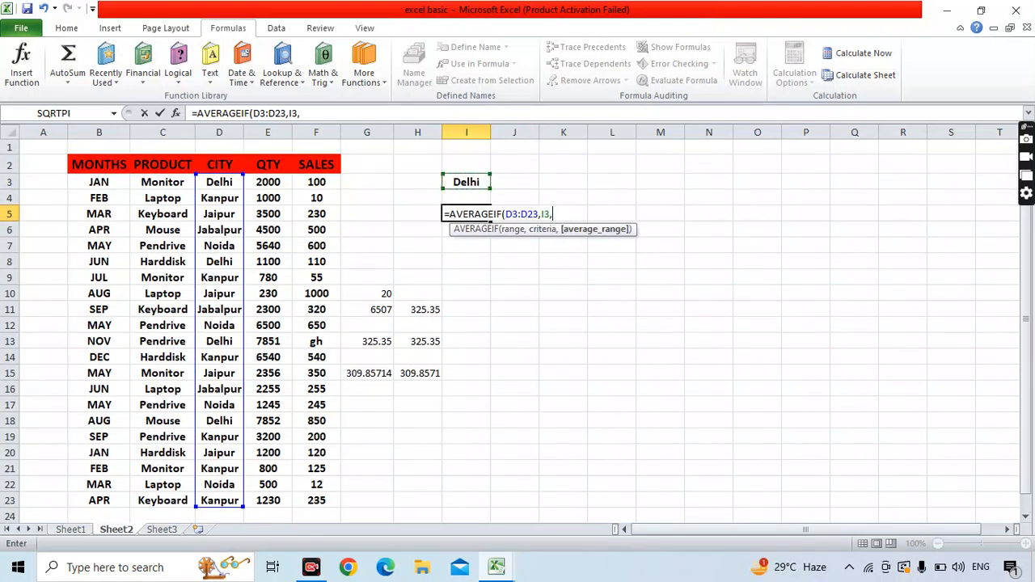
{"action": "left_click_drag", "start_coordinate": [317, 182], "coordinate": [274, 473]}
{"action": "type", "text": ")"}
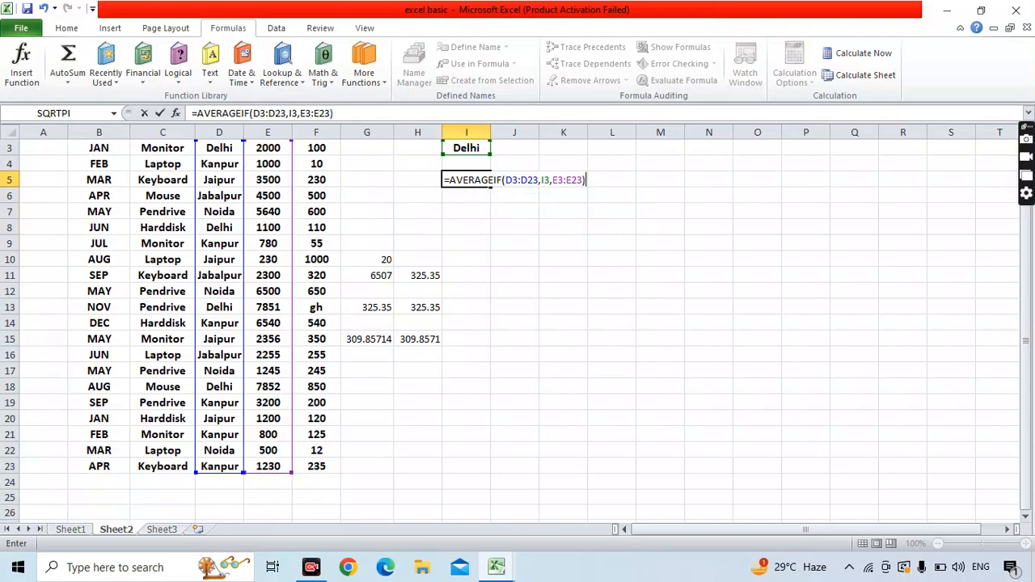
{"action": "key", "text": "Return"}
{"action": "scroll", "coordinate": [518, 323], "scroll_direction": "up", "scroll_amount": 1}
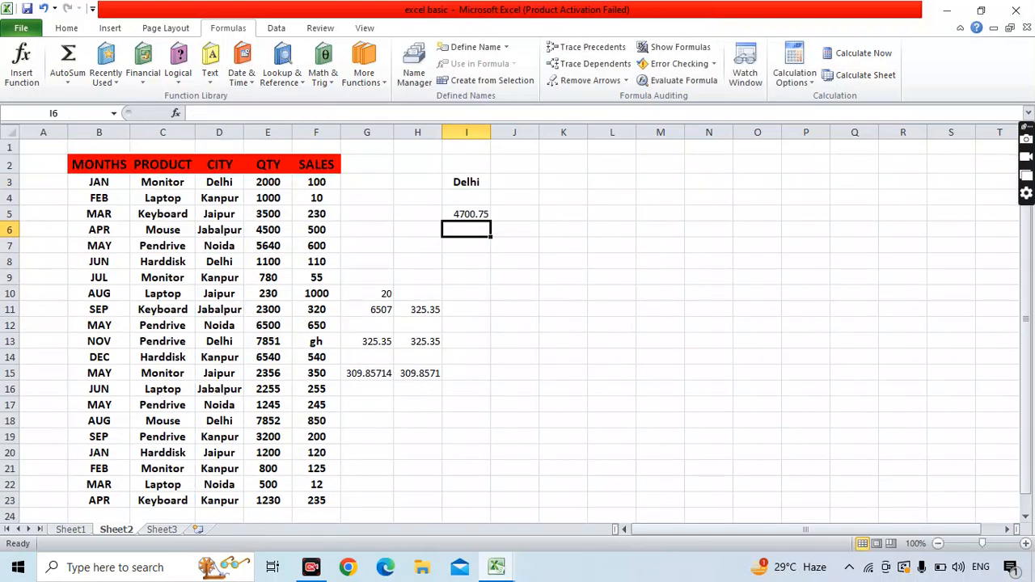
{"action": "left_click", "coordinate": [514, 421]}
{"action": "right_click", "coordinate": [516, 422]}
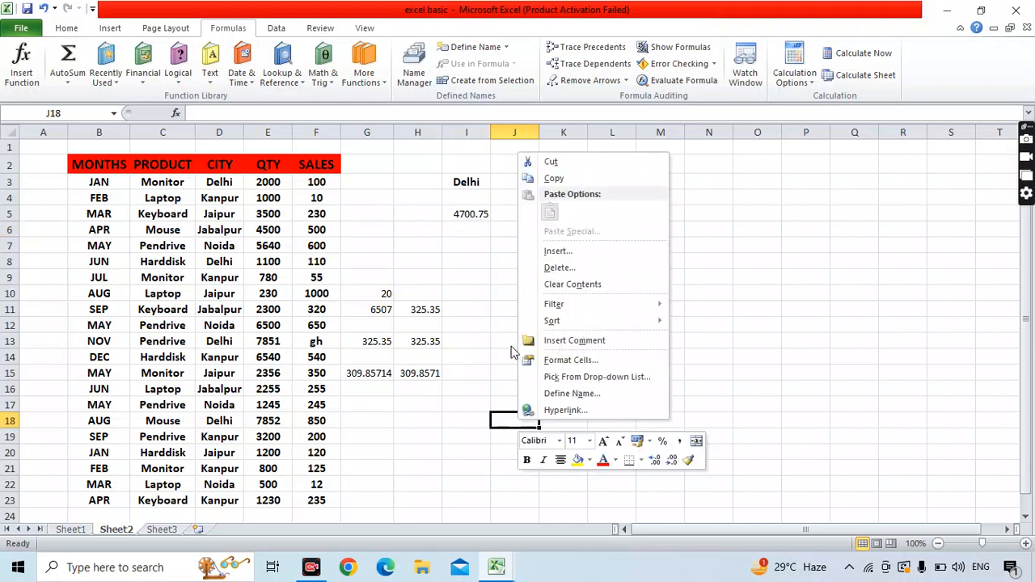
{"action": "key", "text": "Escape"}
{"action": "left_click", "coordinate": [466, 356]}
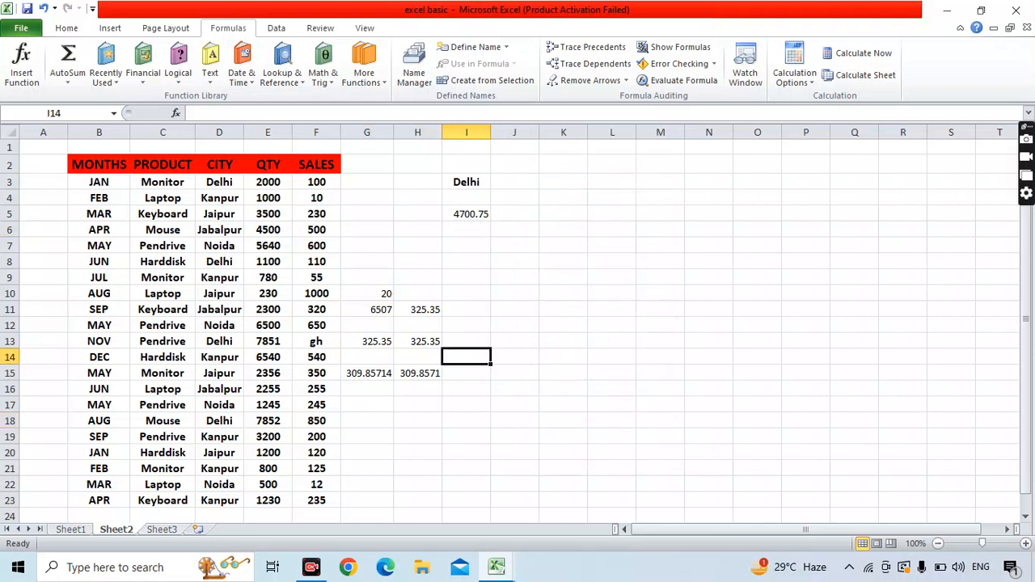
{"action": "left_click", "coordinate": [467, 245]}
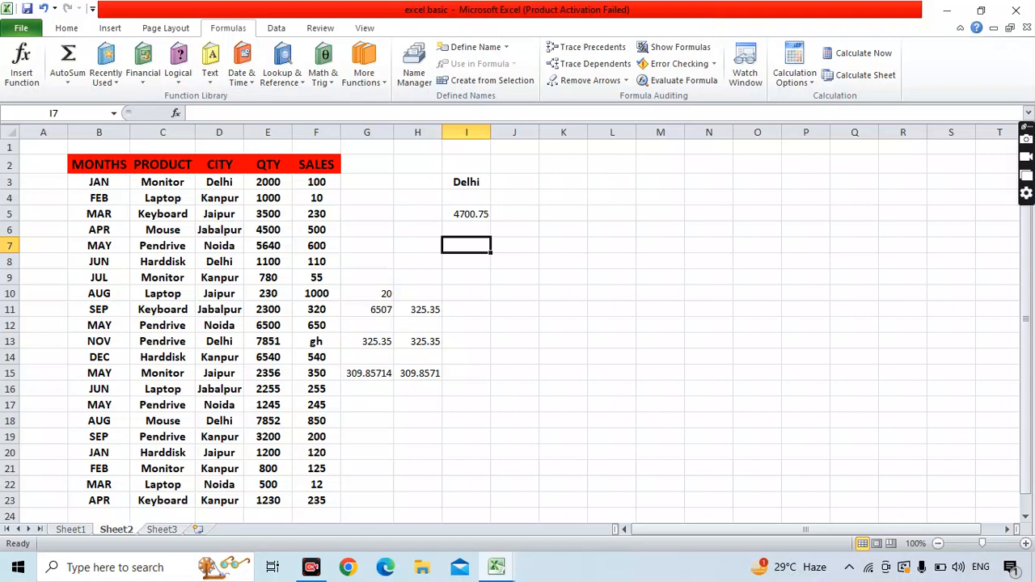
Step: Copy the four Delhi quantities from cells E3, E8, E13 and E18 into cells K6:K9
{"action": "left_click", "coordinate": [268, 182]}
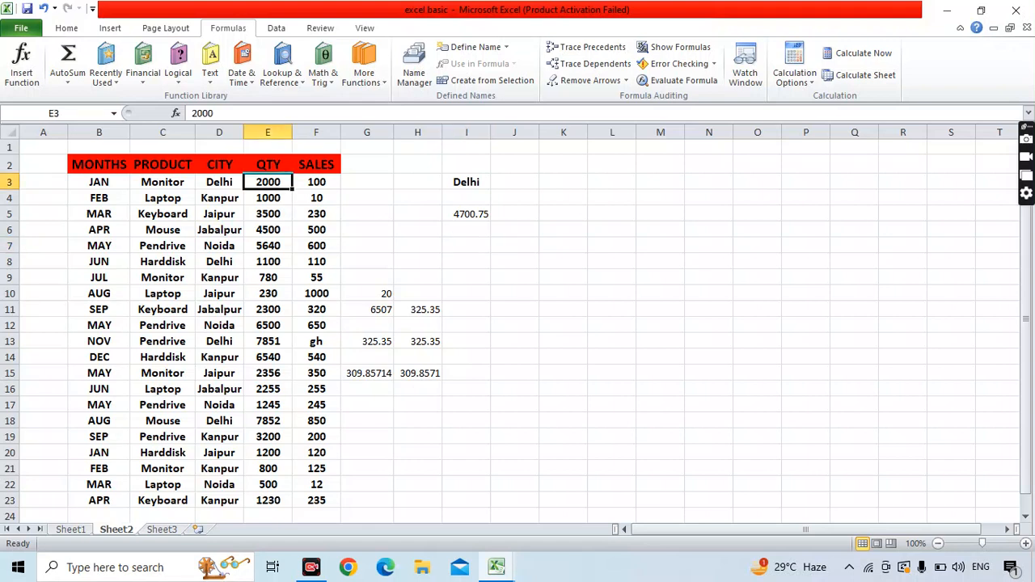
{"action": "key", "text": "ctrl+c"}
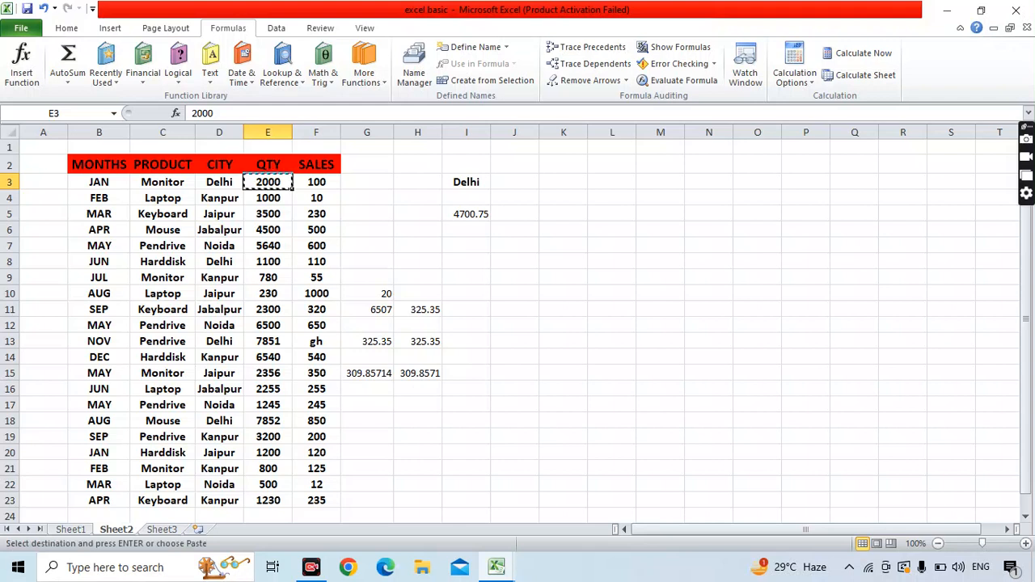
{"action": "left_click", "coordinate": [268, 261], "text": "ctrl"}
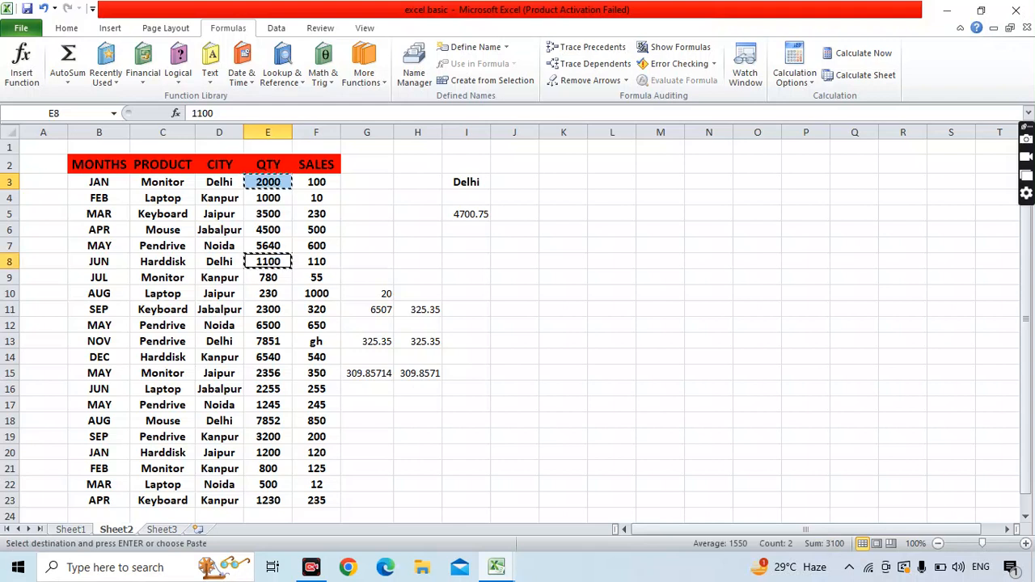
{"action": "key", "text": "ctrl+c"}
{"action": "left_click", "coordinate": [267, 341], "text": "ctrl"}
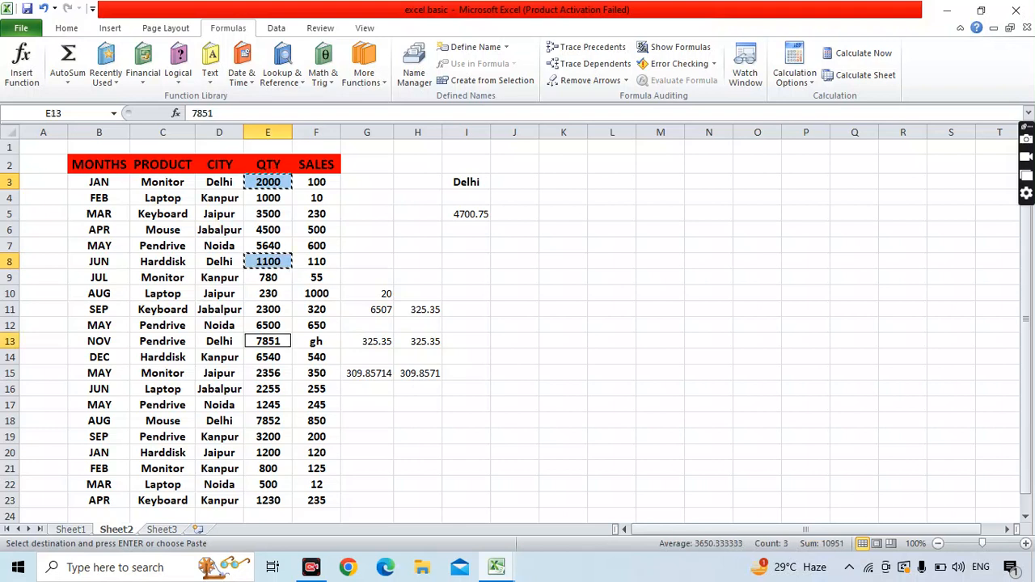
{"action": "key", "text": "ctrl+c"}
{"action": "left_click", "coordinate": [267, 421], "text": "ctrl"}
{"action": "key", "text": "ctrl+c"}
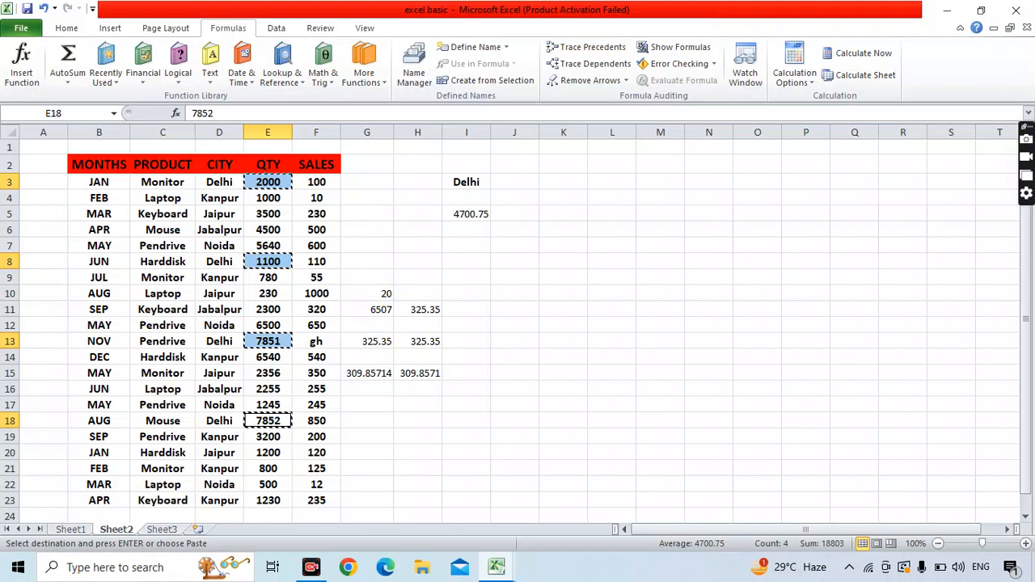
{"action": "left_click", "coordinate": [564, 230]}
{"action": "key", "text": "ctrl+v"}
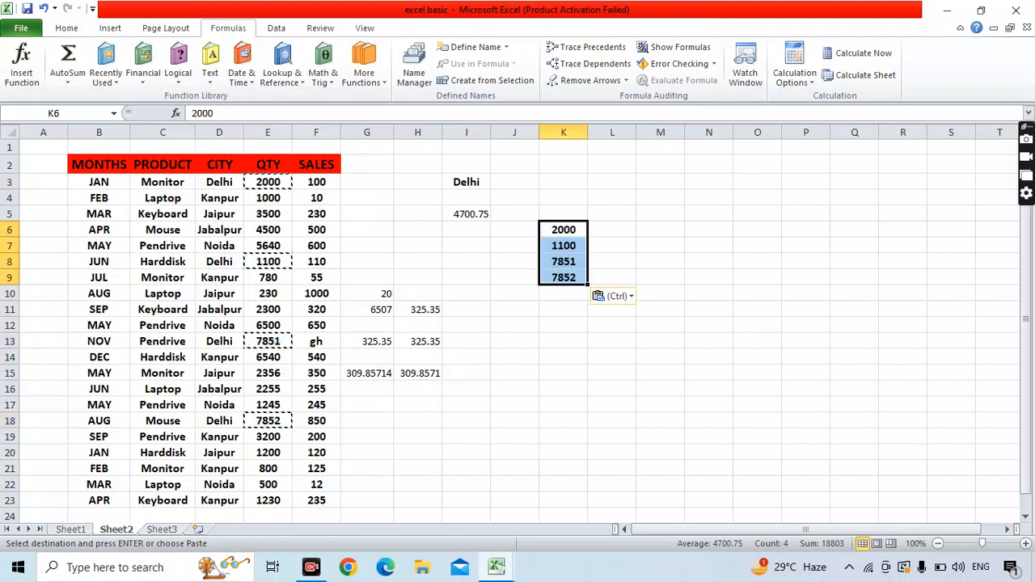
{"action": "left_click", "coordinate": [564, 341]}
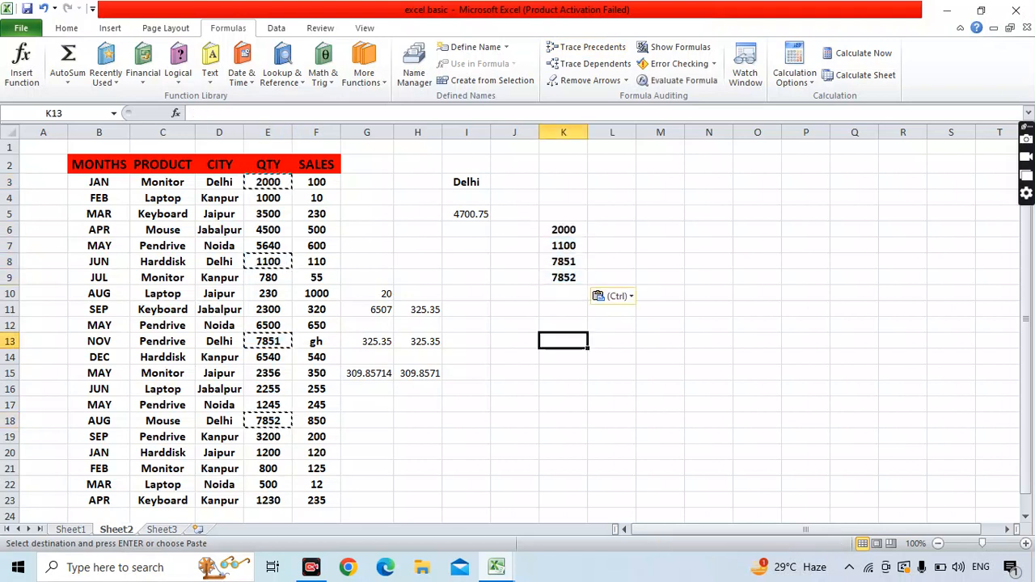
{"action": "left_click", "coordinate": [563, 309]}
{"action": "type", "text": "=a"}
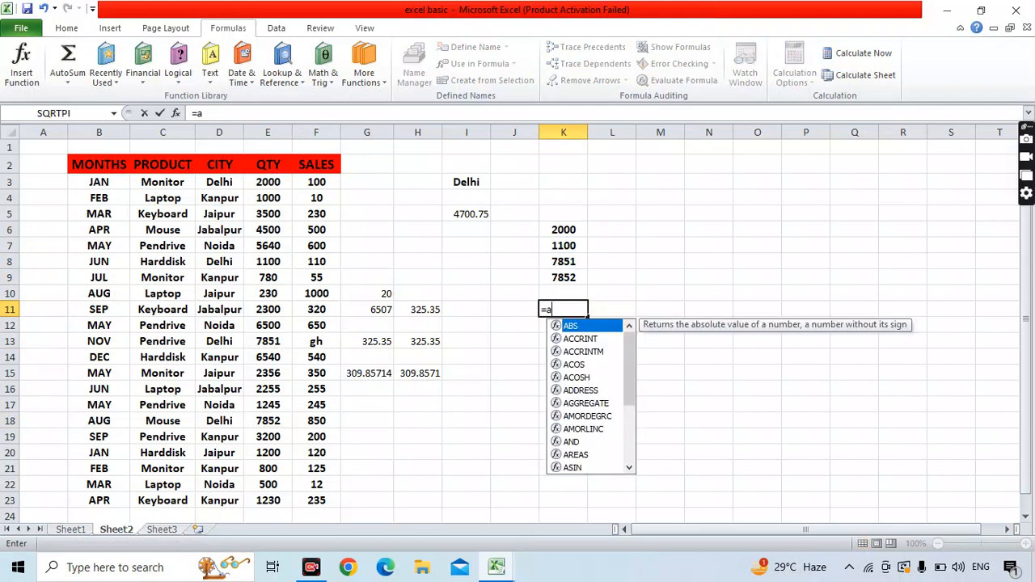
{"action": "type", "text": "ut"}
{"action": "key", "text": "Tab"}
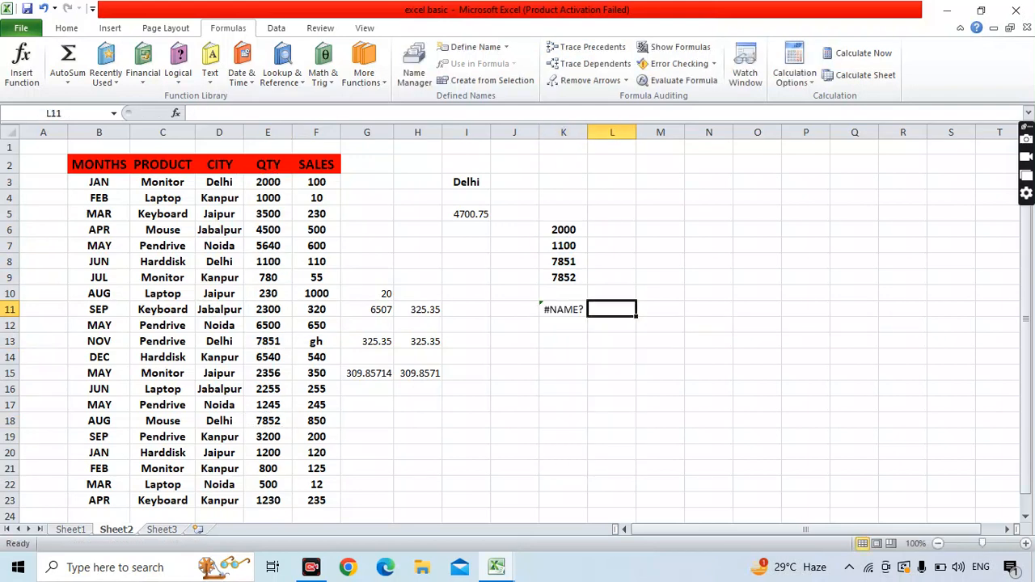
{"action": "key", "text": "Left"}
{"action": "key", "text": "Delete"}
Step: Enter =SUM(K6:K9) in cell K11 to total the copied Delhi quantities
{"action": "type", "text": "="}
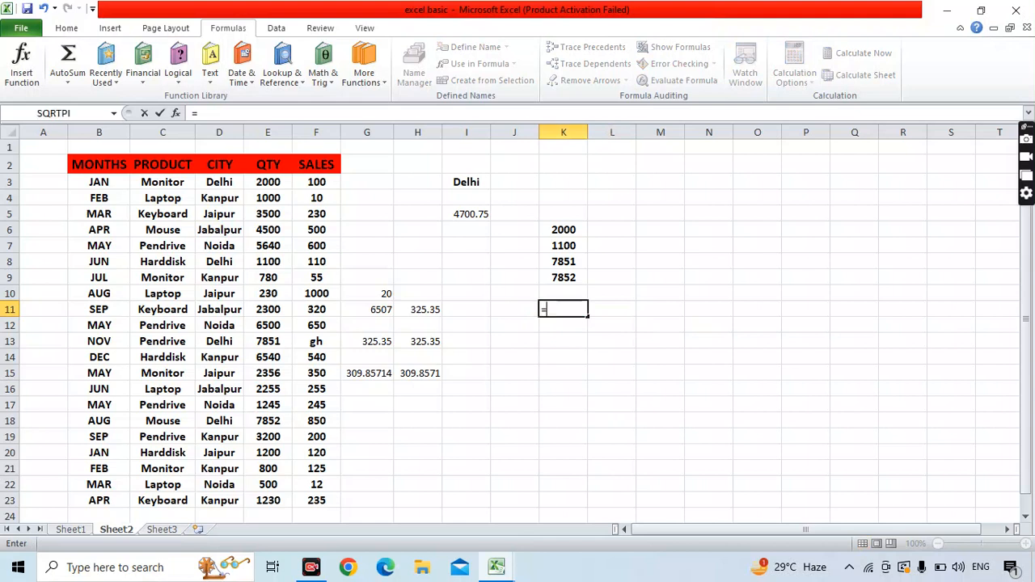
{"action": "type", "text": "su"}
{"action": "key", "text": "Down"}
{"action": "key", "text": "Down"}
{"action": "key", "text": "Down"}
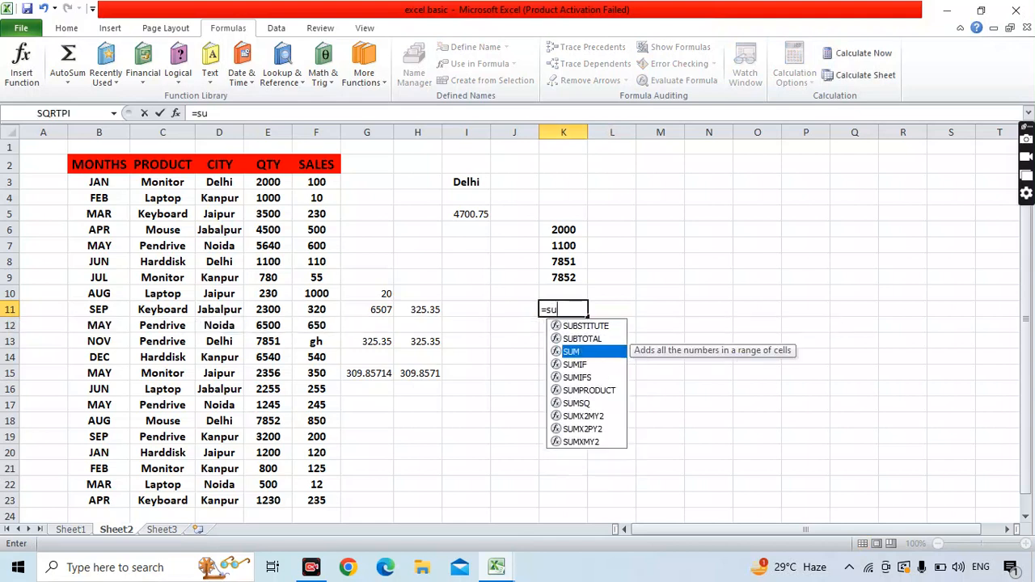
{"action": "key", "text": "Up"}
{"action": "key", "text": "Tab"}
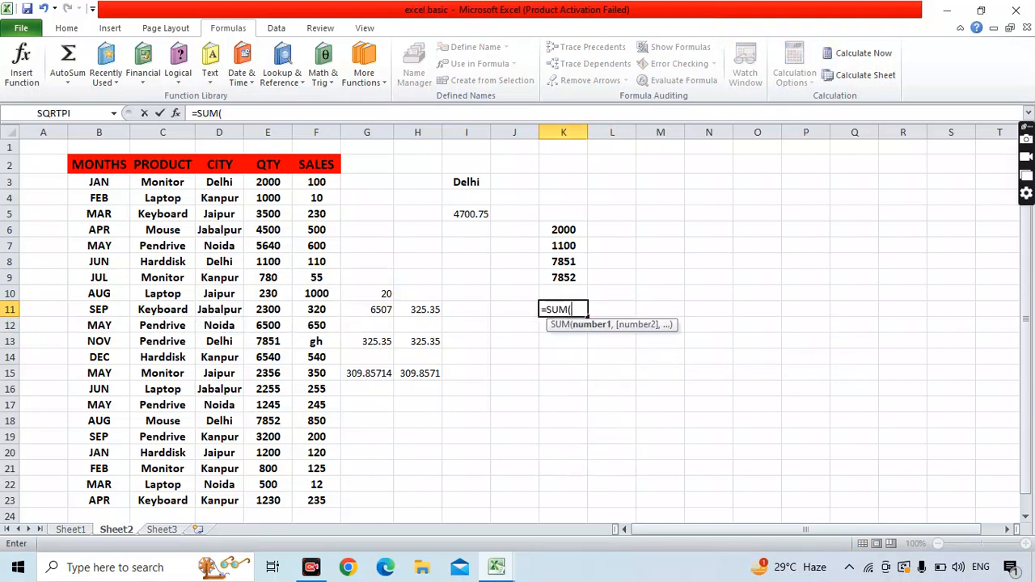
{"action": "left_click_drag", "start_coordinate": [563, 230], "coordinate": [564, 277]}
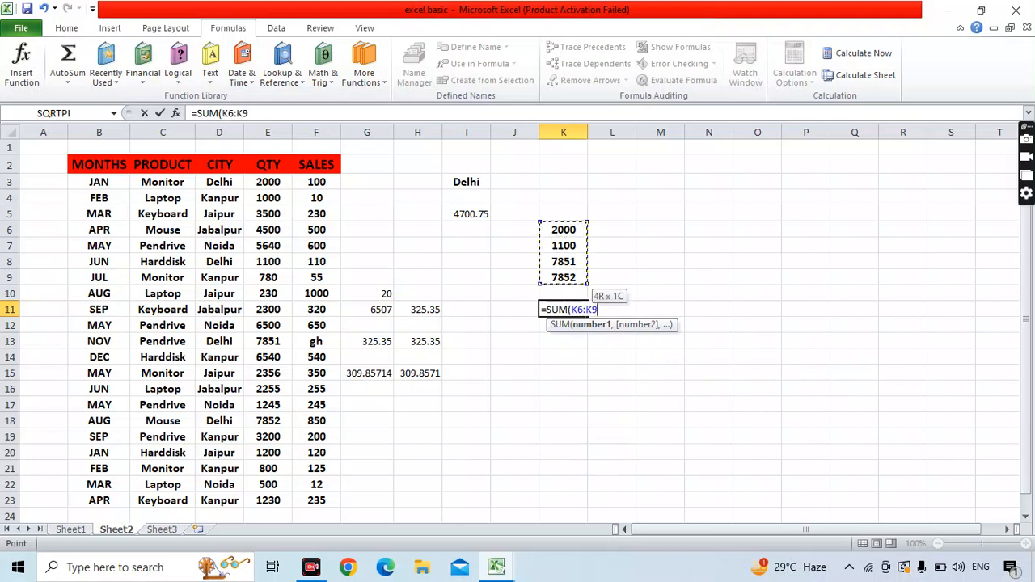
{"action": "type", "text": ")"}
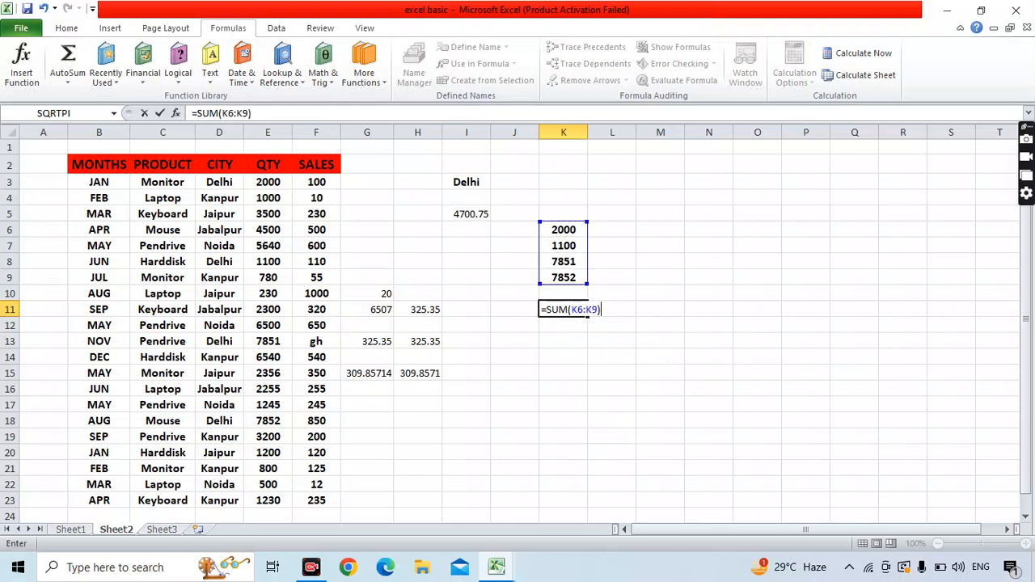
{"action": "key", "text": "Return"}
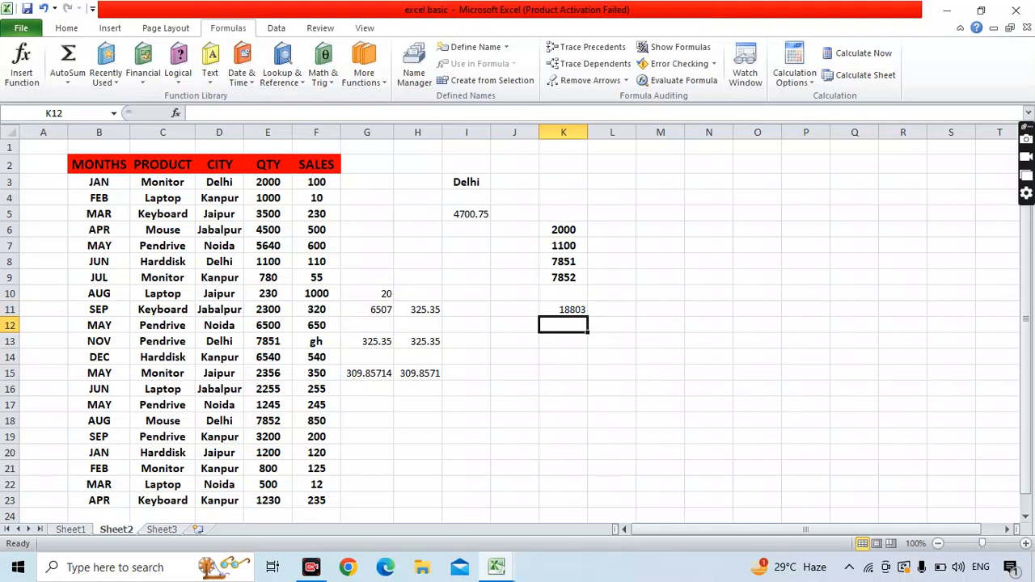
Step: Enter =K11/4 in cell K12 to average the Delhi quantities manually, and compare it with the AVERAGEIF result in I5
{"action": "type", "text": "="}
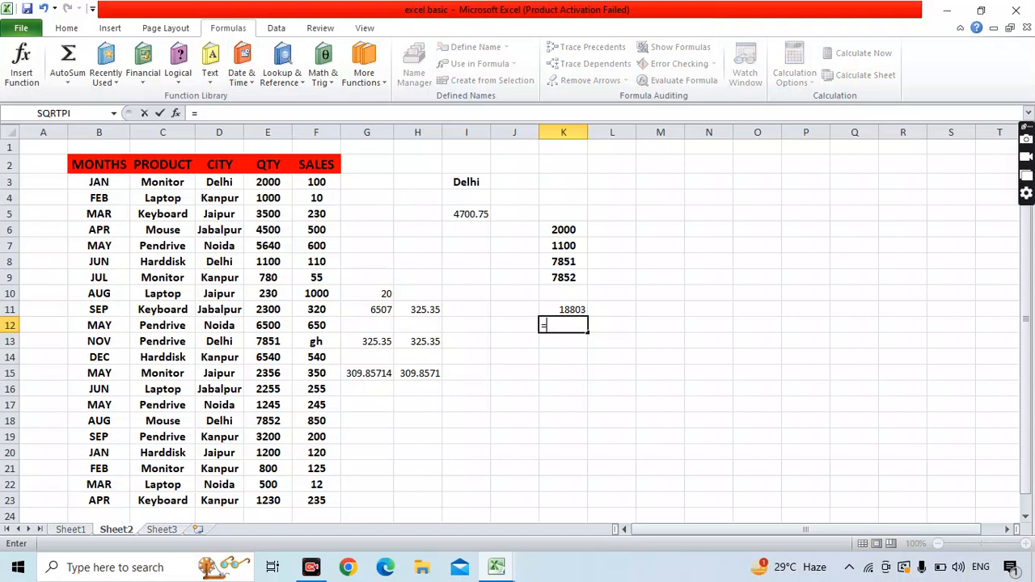
{"action": "key", "text": "Up"}
{"action": "type", "text": "/"}
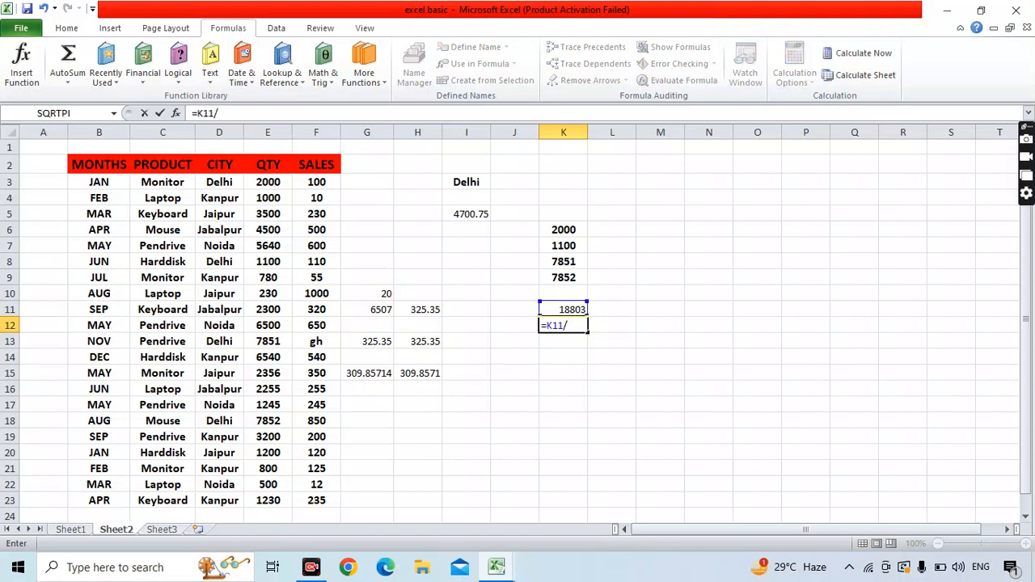
{"action": "type", "text": "4"}
{"action": "key", "text": "Return"}
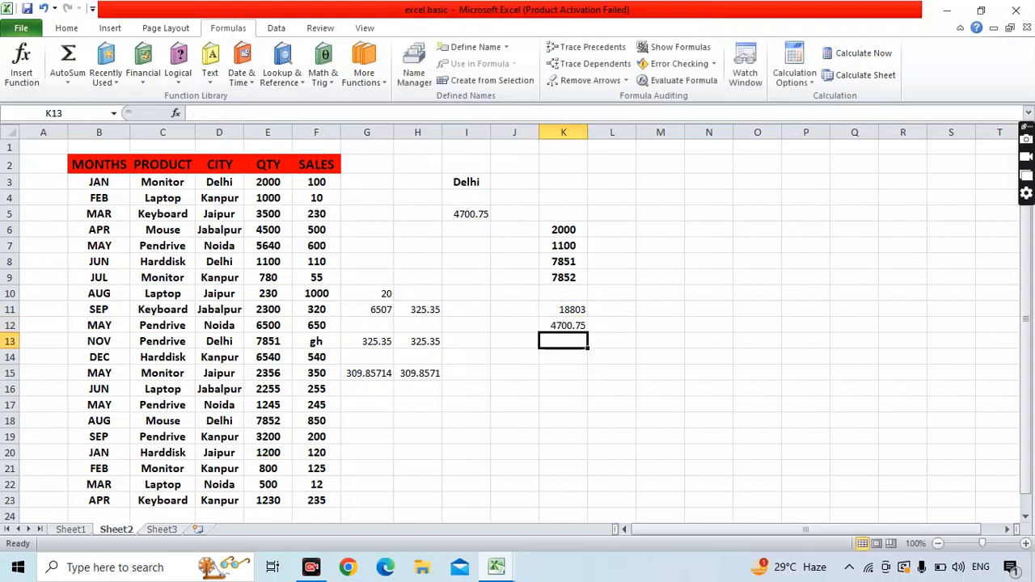
{"action": "left_click", "coordinate": [467, 214]}
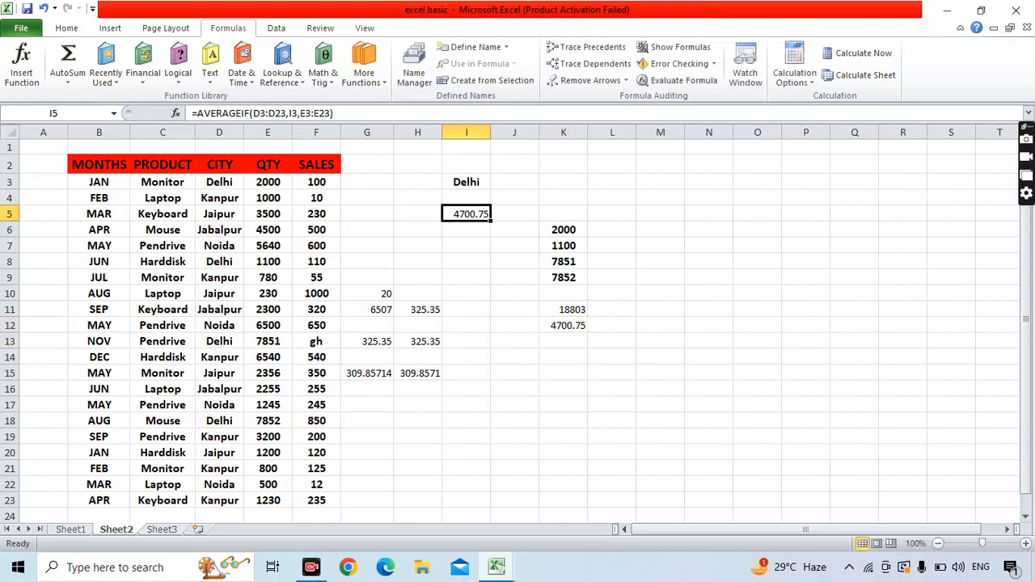
{"action": "left_click", "coordinate": [564, 325]}
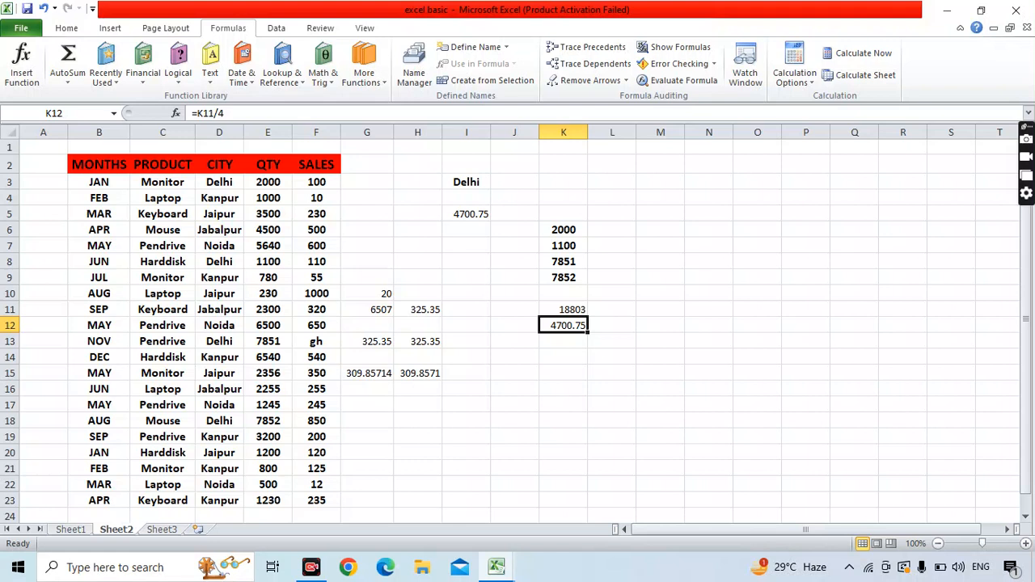
{"action": "left_click", "coordinate": [510, 488]}
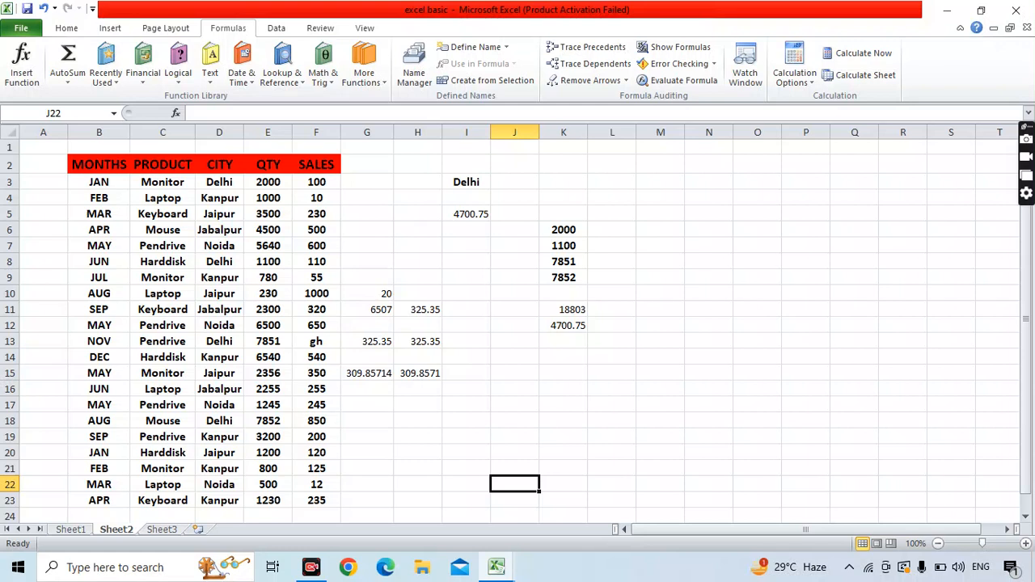
Step: Copy the Keyboard and Jaipur entries from C5:D5 into L3:M3 and fit column L's width to its content
{"action": "left_click", "coordinate": [163, 261]}
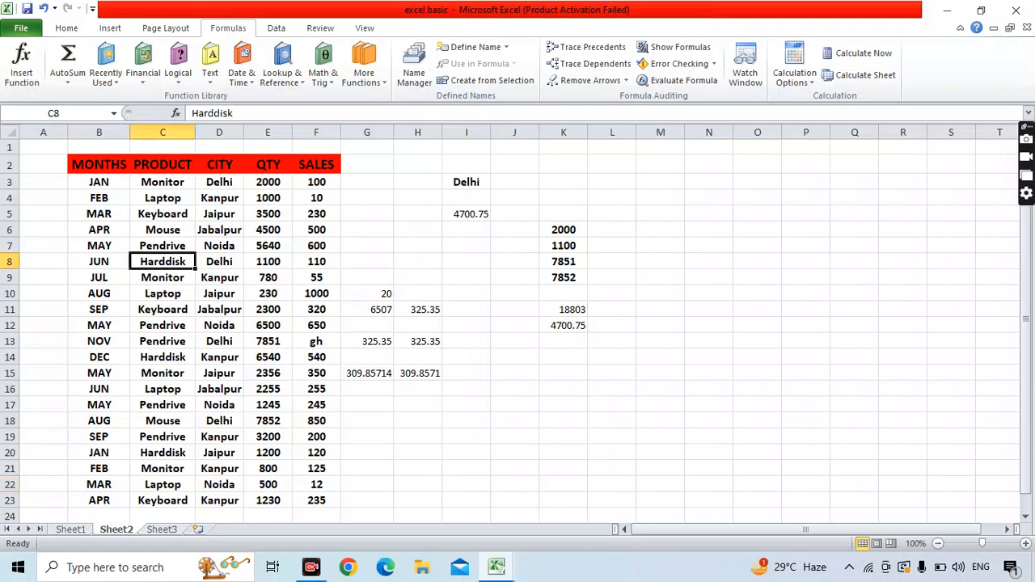
{"action": "left_click_drag", "start_coordinate": [163, 213], "coordinate": [219, 213]}
{"action": "key", "text": "ctrl+c"}
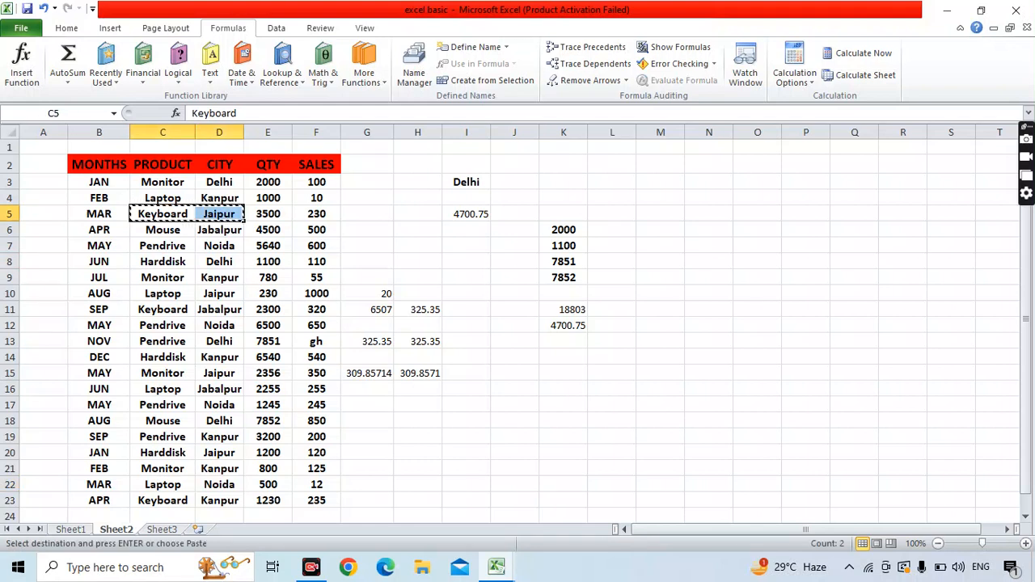
{"action": "left_click", "coordinate": [612, 182]}
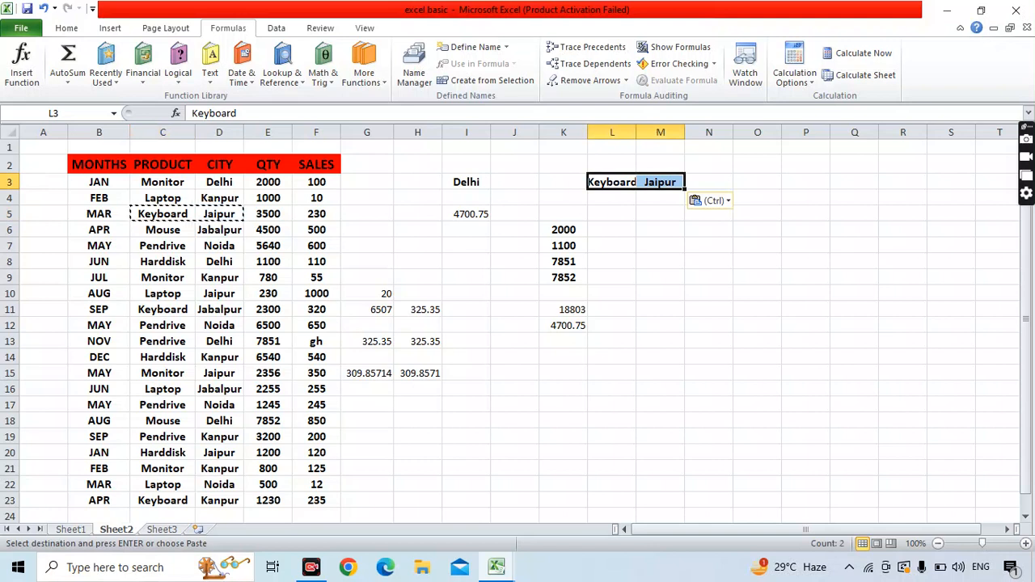
{"action": "left_click", "coordinate": [661, 246]}
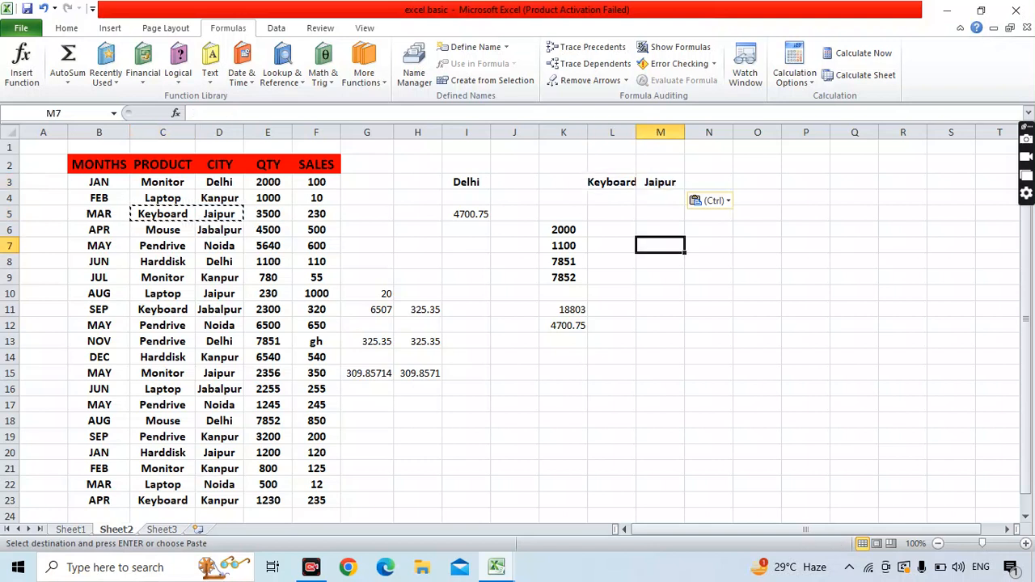
{"action": "double_click", "coordinate": [636, 133]}
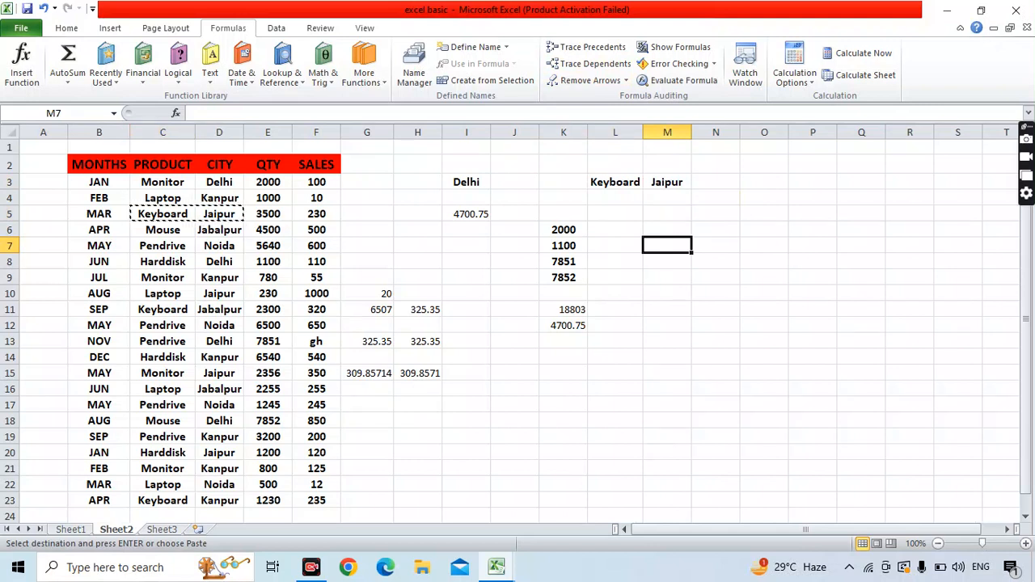
Step: Replace the text entry in the SALES column at cell F13 with 450
{"action": "left_click", "coordinate": [316, 341]}
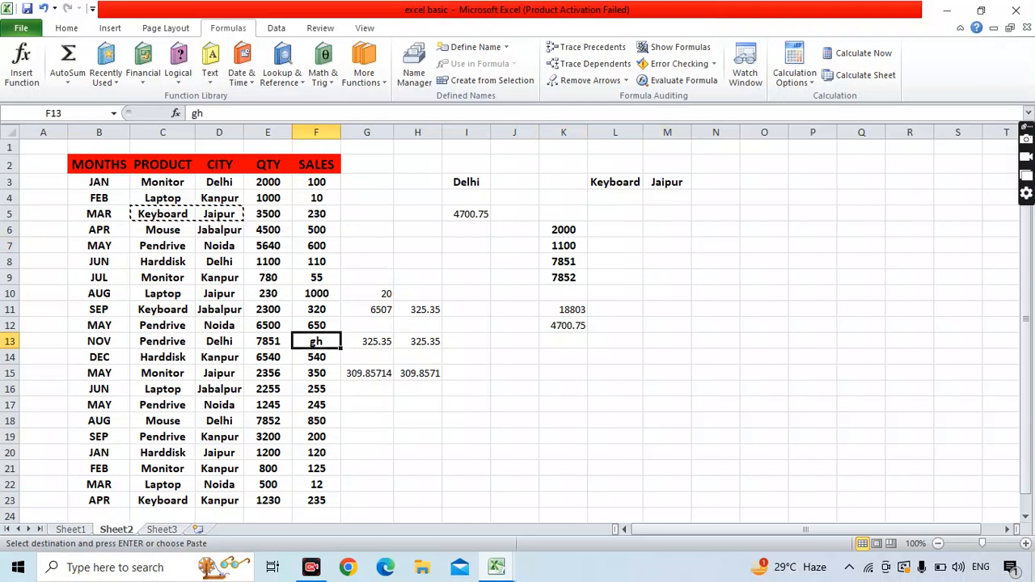
{"action": "type", "text": "45"}
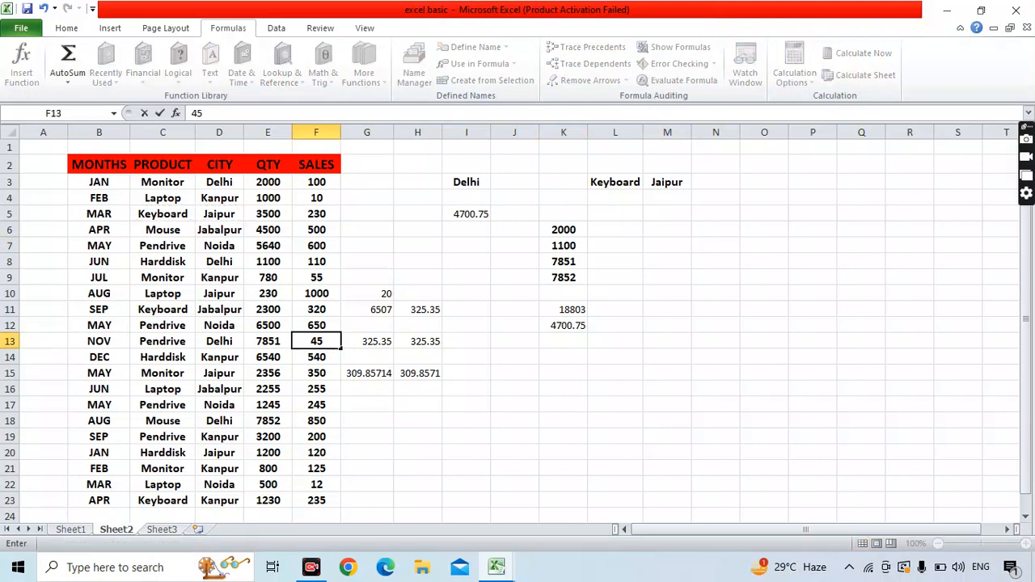
{"action": "type", "text": "0"}
{"action": "key", "text": "Return"}
{"action": "left_click", "coordinate": [467, 484]}
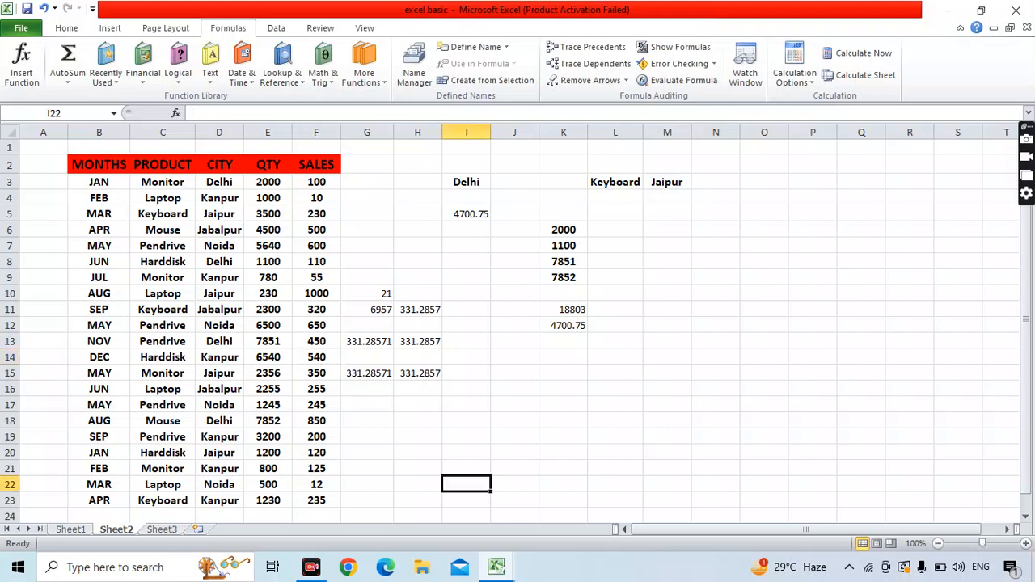
{"action": "left_click", "coordinate": [616, 214]}
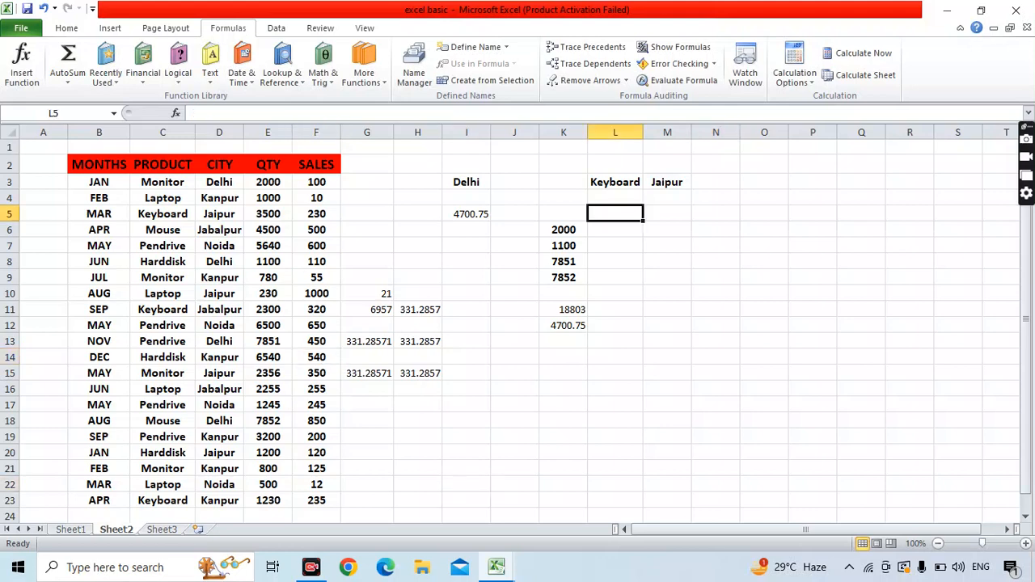
{"action": "type", "text": "=avey"}
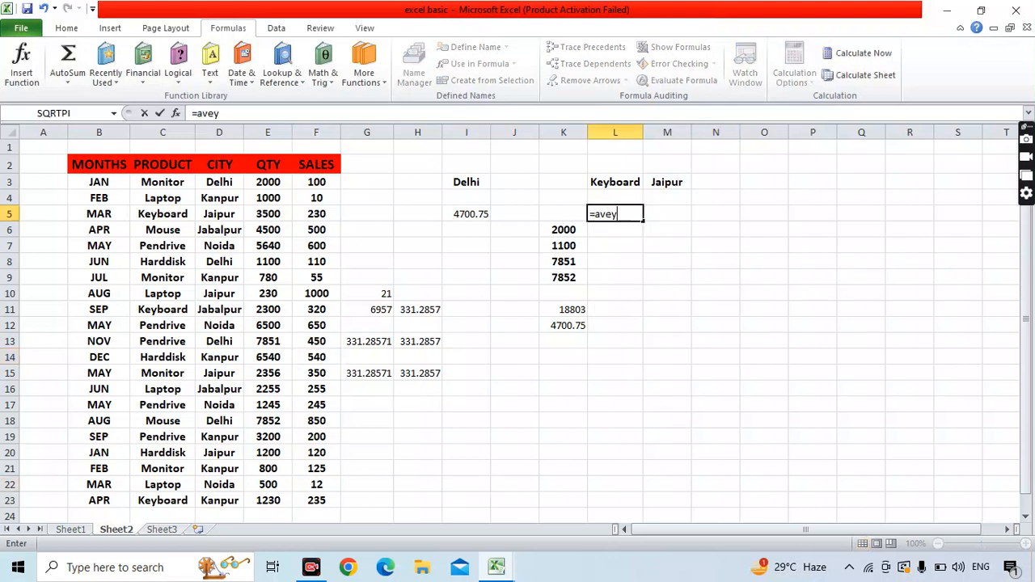
{"action": "key", "text": "BackSpace"}
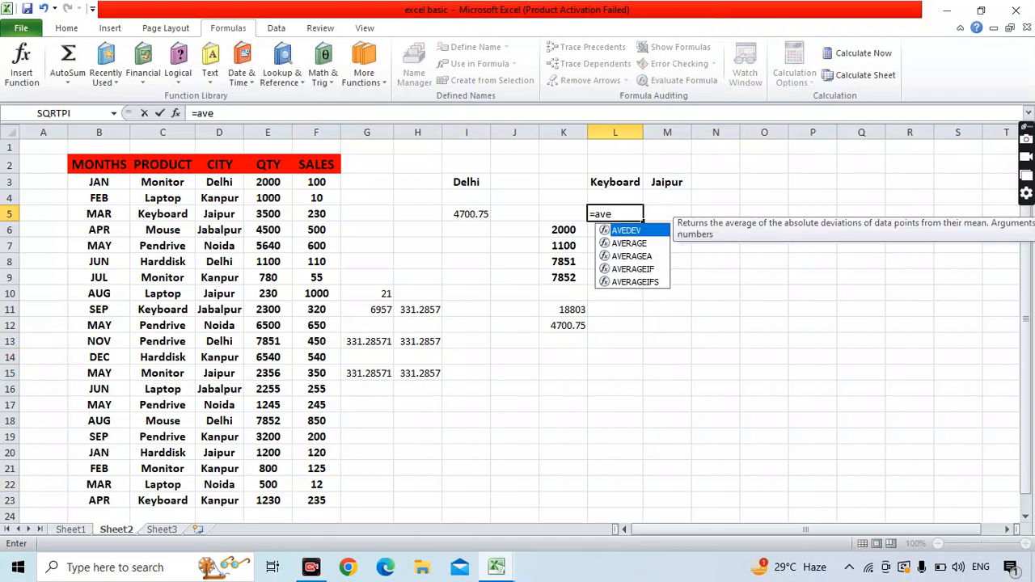
{"action": "key", "text": "Down"}
{"action": "key", "text": "Down"}
{"action": "key", "text": "Down"}
{"action": "key", "text": "Down"}
{"action": "key", "text": "Return"}
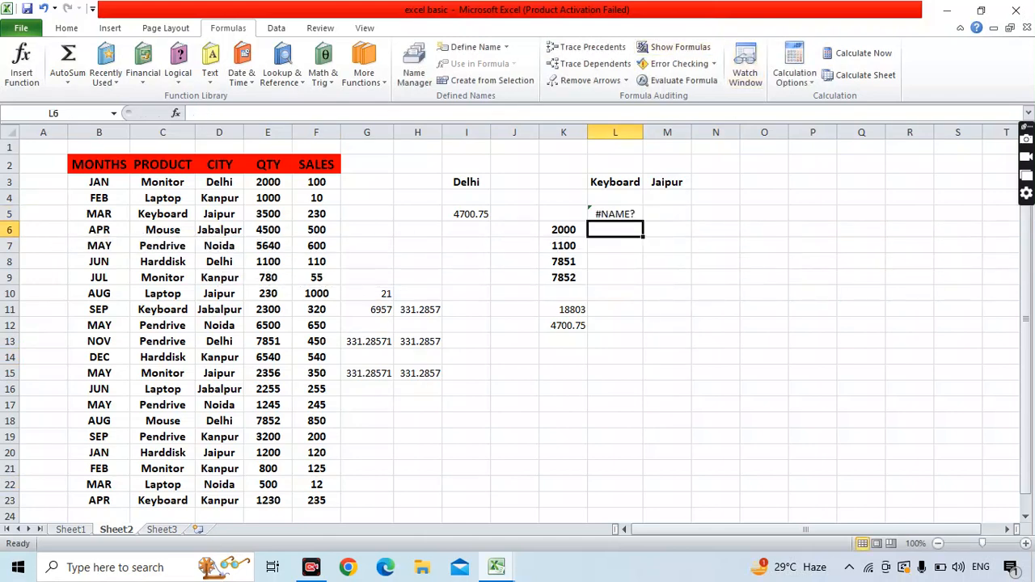
{"action": "left_click", "coordinate": [615, 214]}
{"action": "key", "text": "Delete"}
Step: Start an AVERAGEIFS formula in cell L5 with the SALES values F3:F23 as the average range
{"action": "type", "text": "=avre"}
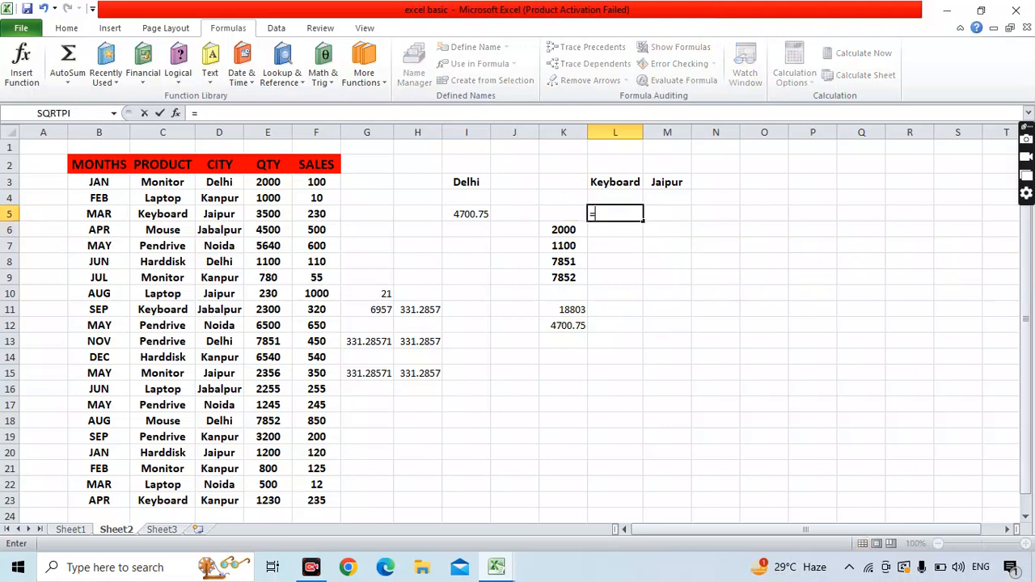
{"action": "key", "text": "BackSpace"}
{"action": "key", "text": "BackSpace"}
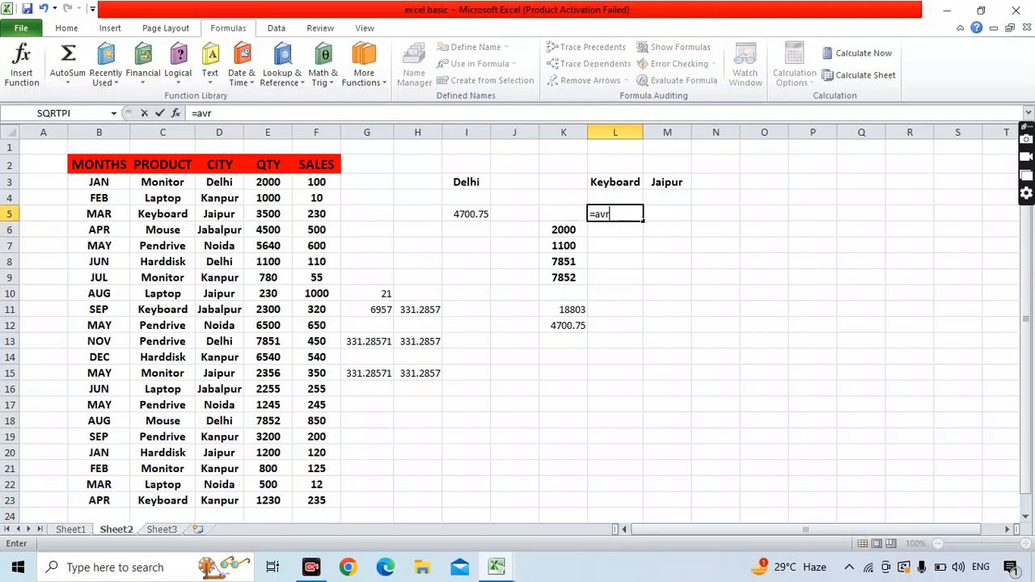
{"action": "key", "text": "Down"}
{"action": "key", "text": "Down"}
{"action": "key", "text": "Down"}
{"action": "key", "text": "Down"}
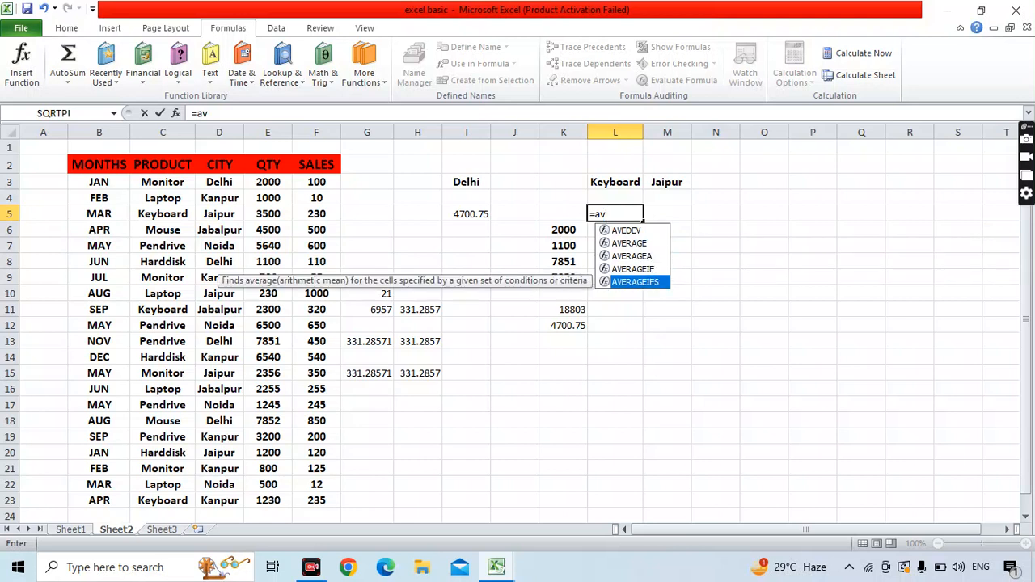
{"action": "key", "text": "Tab"}
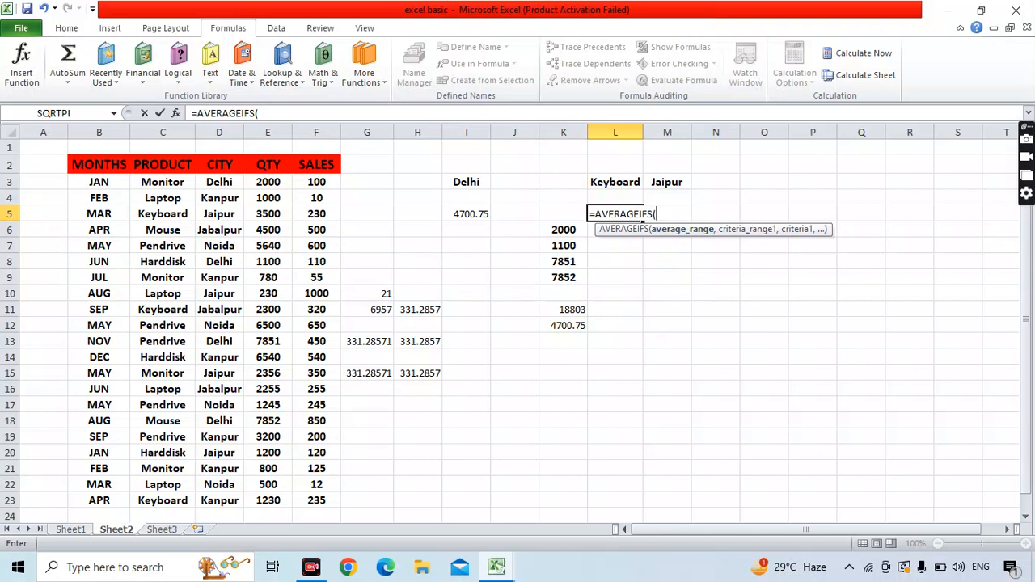
{"action": "left_click_drag", "start_coordinate": [316, 182], "coordinate": [317, 501]}
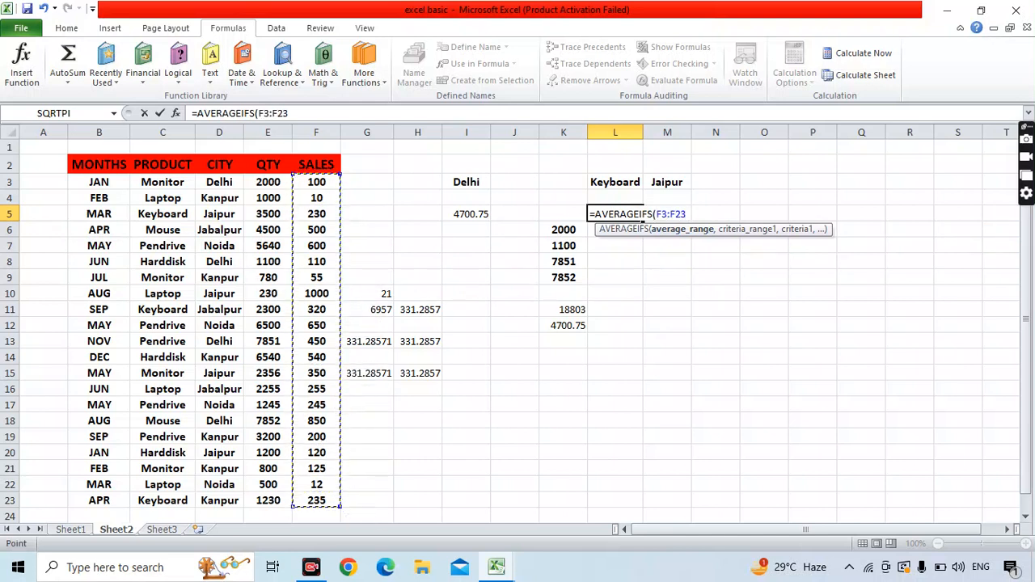
{"action": "type", "text": ","}
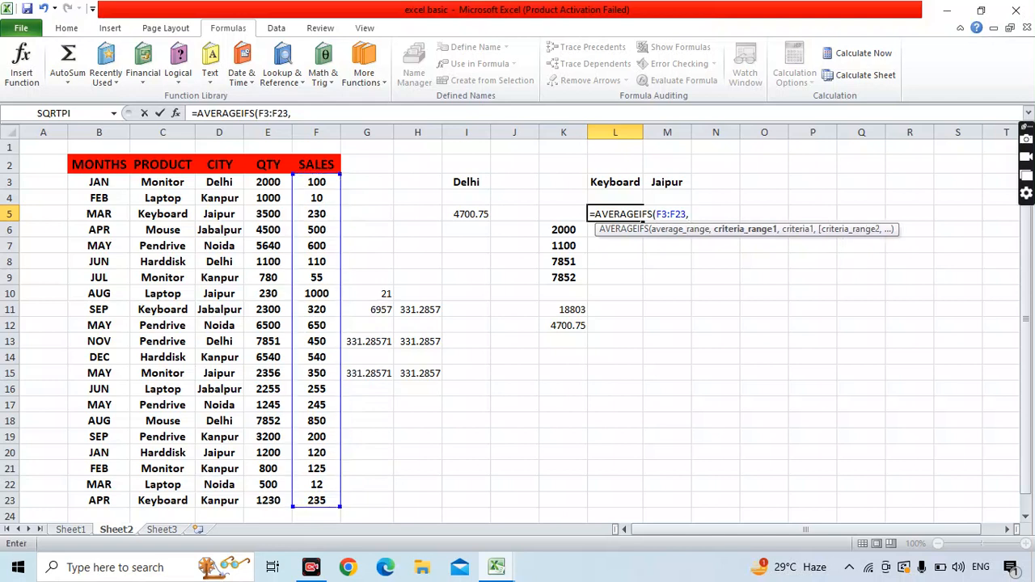
Step: Add the PRODUCT range C3:C23 to the formula in L5 with L3 as its criterion
{"action": "left_click_drag", "start_coordinate": [99, 182], "coordinate": [162, 501]}
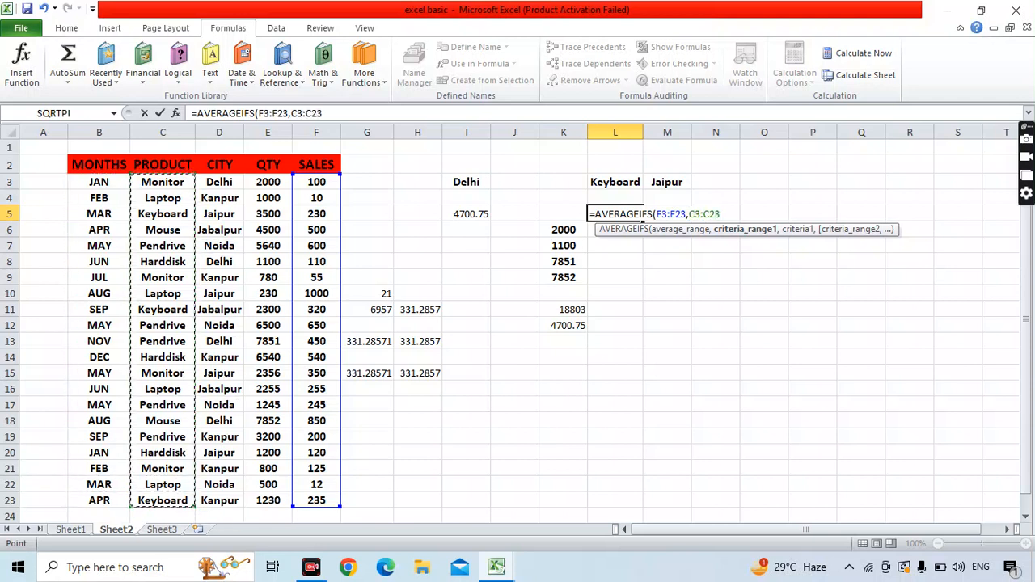
{"action": "type", "text": ","}
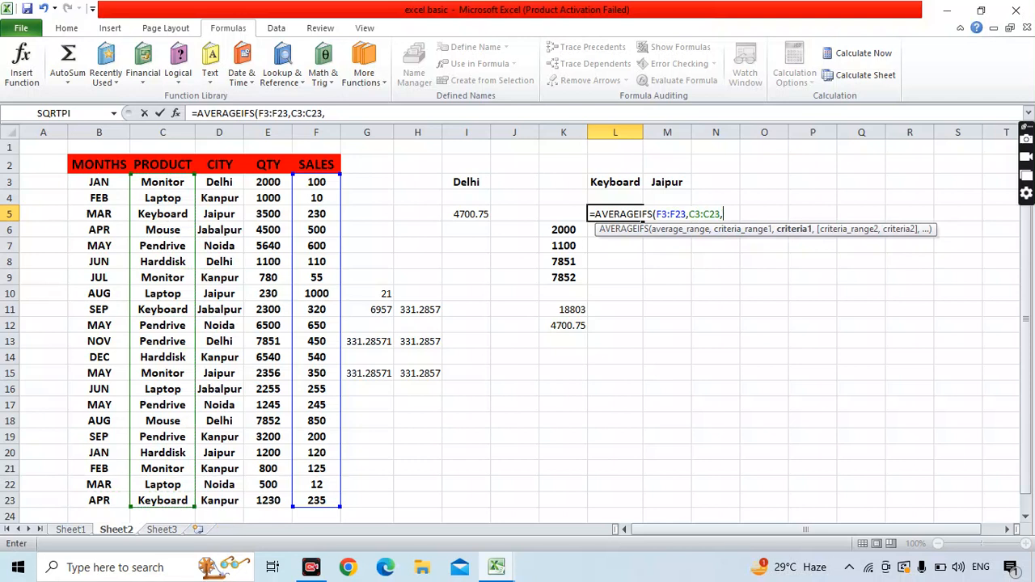
{"action": "left_click", "coordinate": [614, 182]}
{"action": "type", "text": ","}
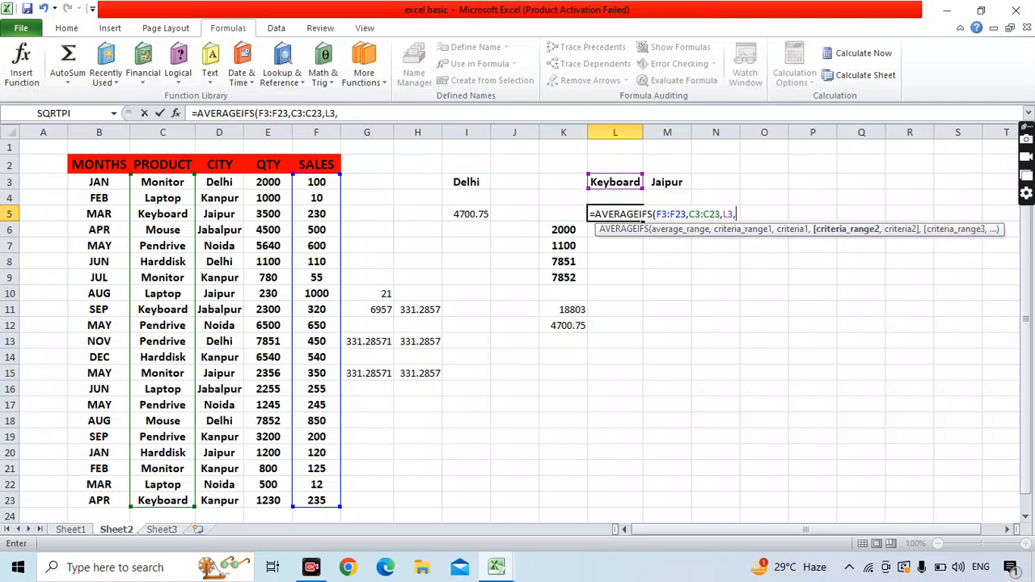
Step: Complete the AVERAGEIFS formula in L5 with the CITY range D3:D23 and M3 as the second criterion
{"action": "left_click_drag", "start_coordinate": [218, 182], "coordinate": [233, 452]}
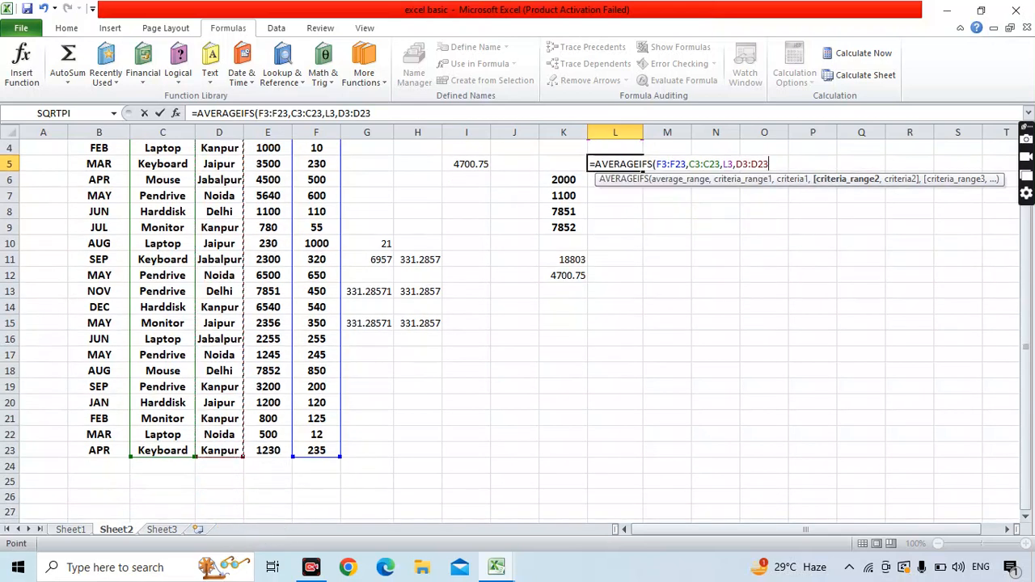
{"action": "type", "text": ","}
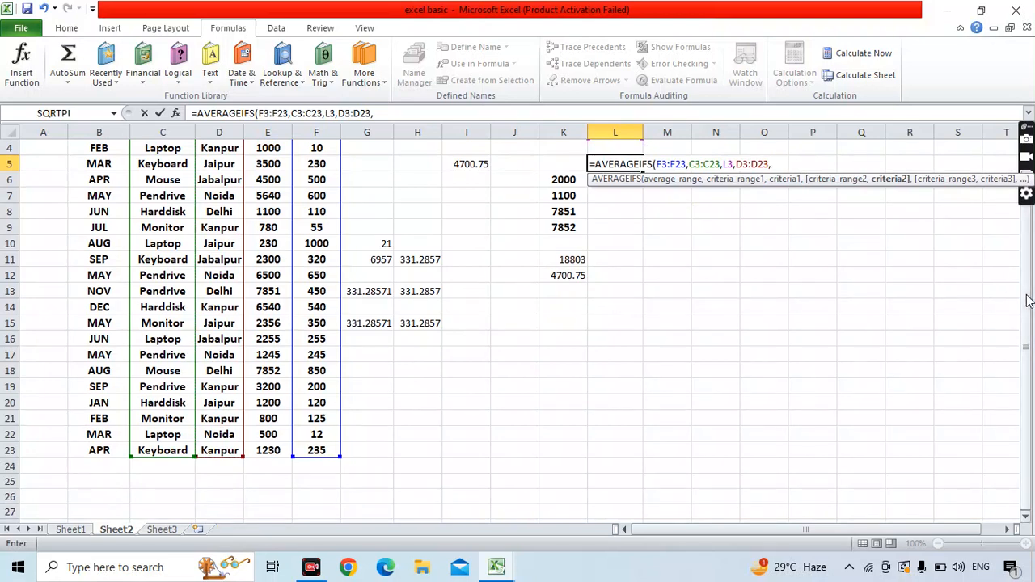
{"action": "scroll", "coordinate": [1028, 301], "scroll_direction": "up", "scroll_amount": 1}
{"action": "left_click", "coordinate": [668, 182]}
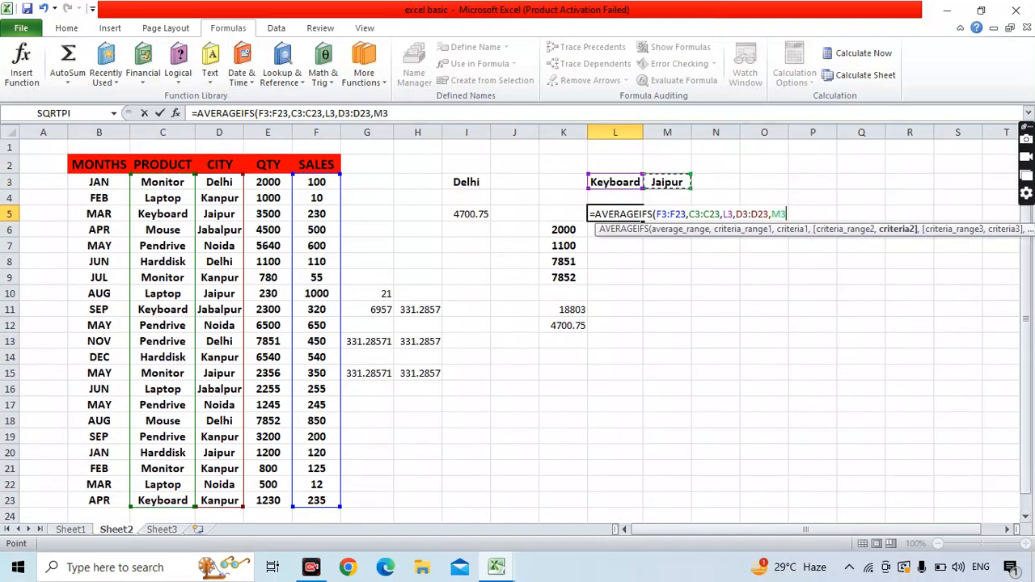
{"action": "type", "text": ")"}
{"action": "key", "text": "Return"}
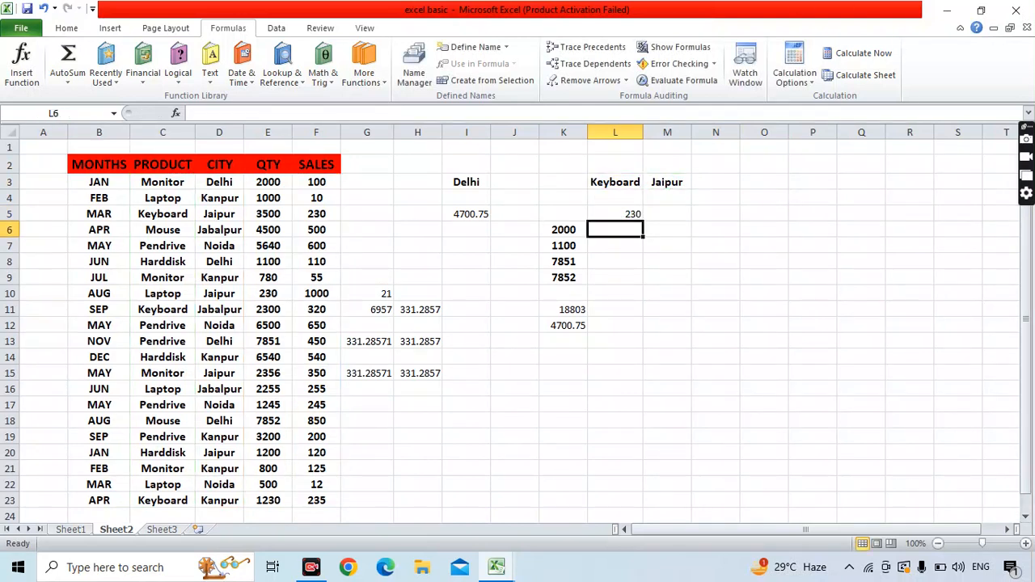
Step: Compare the AVERAGEIFS result in L5 with the sales value in the March Keyboard row for Jaipur
{"action": "left_click", "coordinate": [615, 246]}
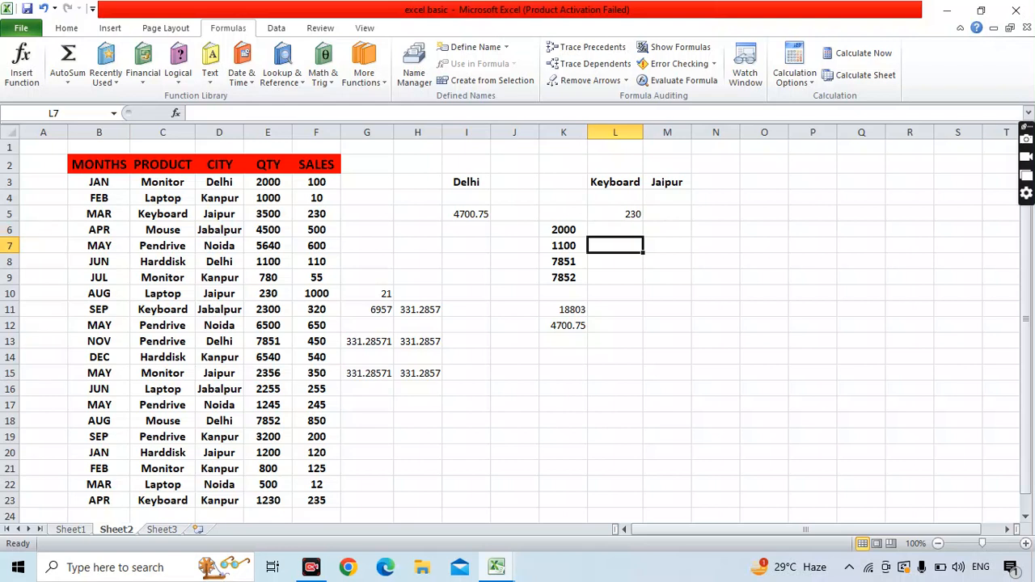
{"action": "left_click_drag", "start_coordinate": [163, 214], "coordinate": [316, 214]}
{"action": "left_click", "coordinate": [367, 230]}
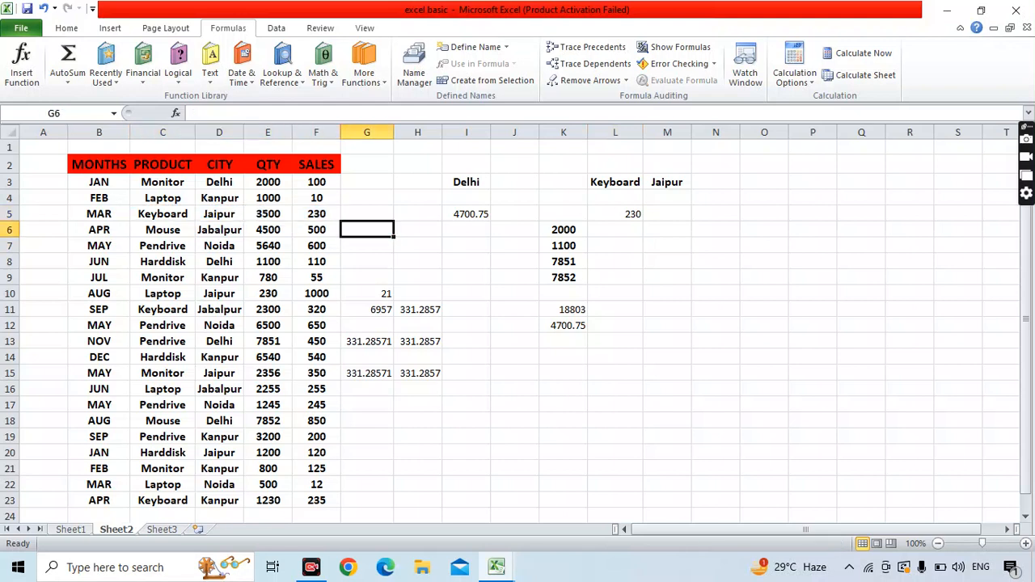
{"action": "left_click", "coordinate": [316, 213]}
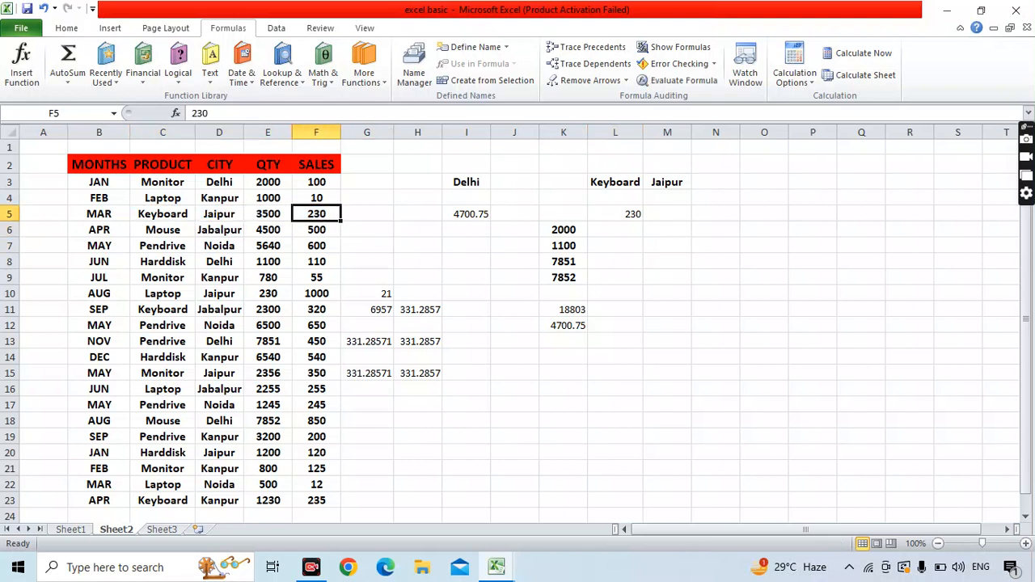
{"action": "key", "text": "ctrl+c"}
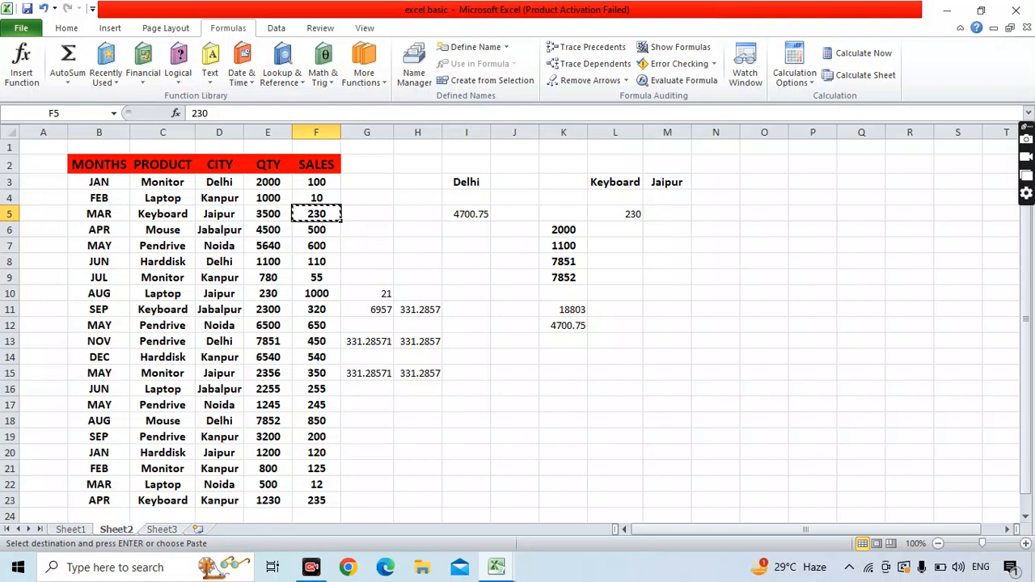
{"action": "left_click", "coordinate": [466, 437]}
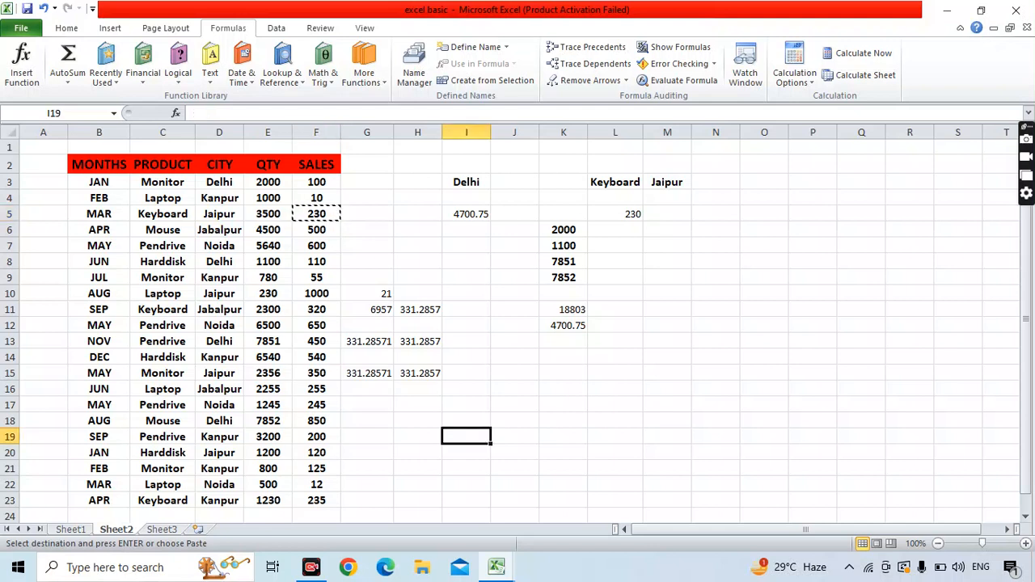
{"action": "left_click", "coordinate": [162, 406]}
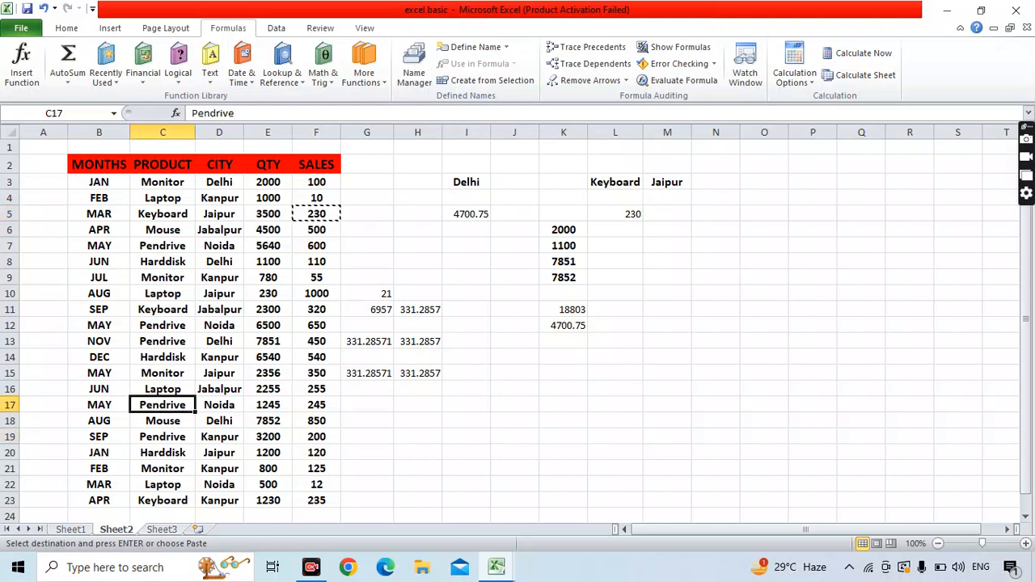
Step: Change the August product in cell C10 to Keyboard, then paste the entry from C5 over it
{"action": "left_click", "coordinate": [163, 294]}
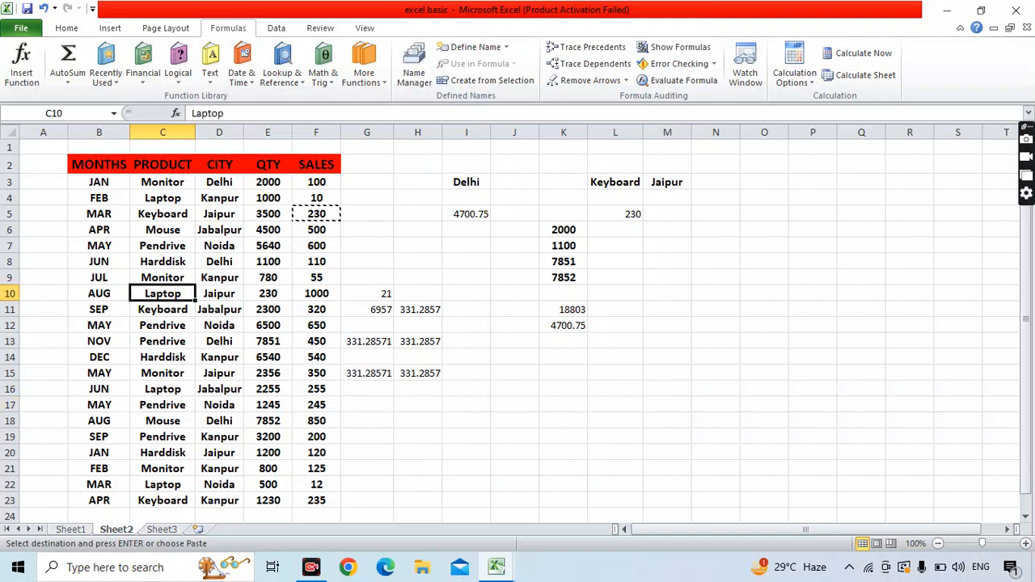
{"action": "type", "text": "keyboard"}
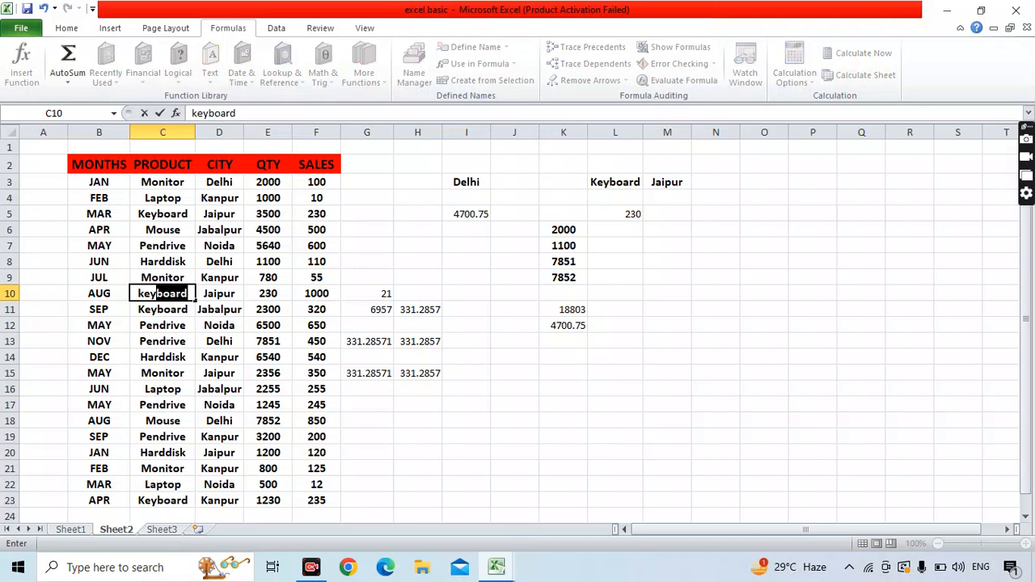
{"action": "left_click", "coordinate": [163, 215]}
{"action": "key", "text": "ctrl+c"}
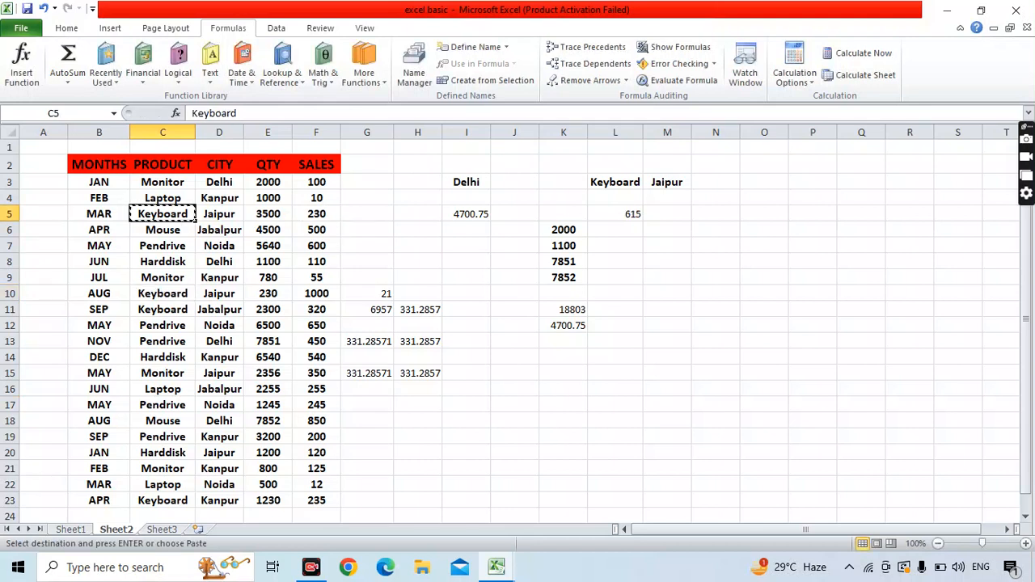
{"action": "left_click", "coordinate": [163, 294]}
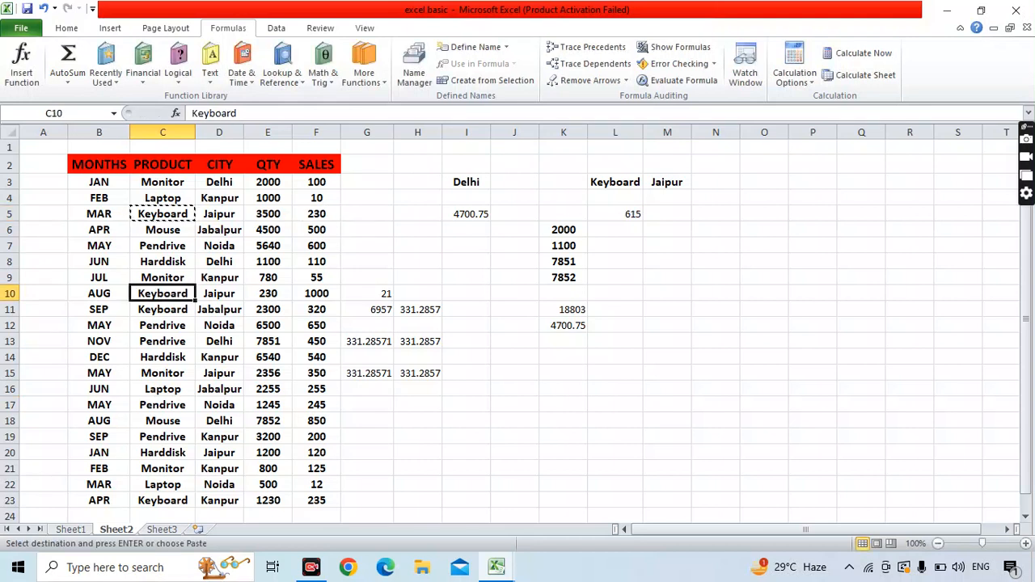
{"action": "key", "text": "ctrl+v"}
{"action": "left_click", "coordinate": [514, 437]}
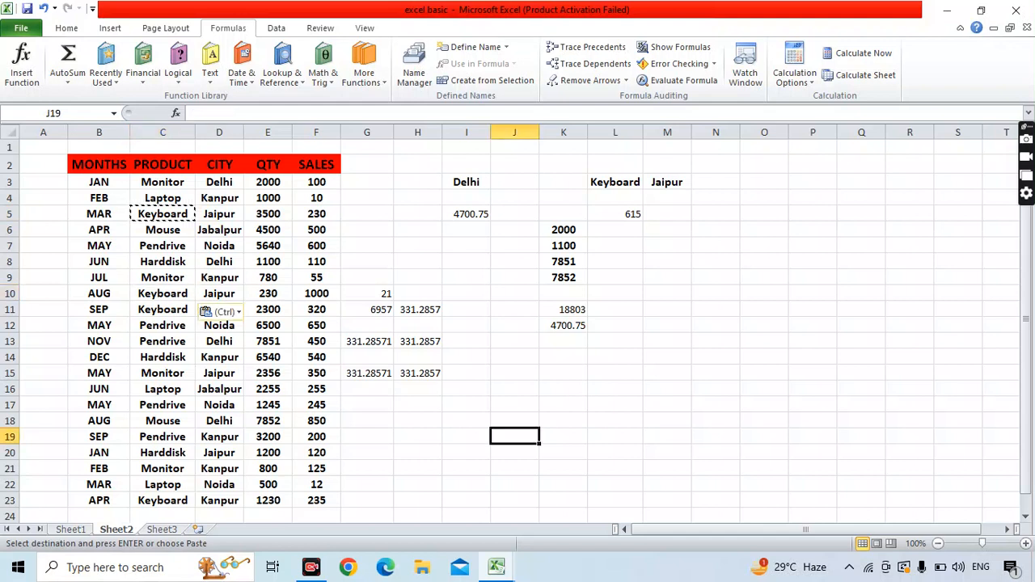
Step: Copy the two Keyboard and Jaipur sales values from F5 and F10 into K16:K17
{"action": "left_click", "coordinate": [317, 214]}
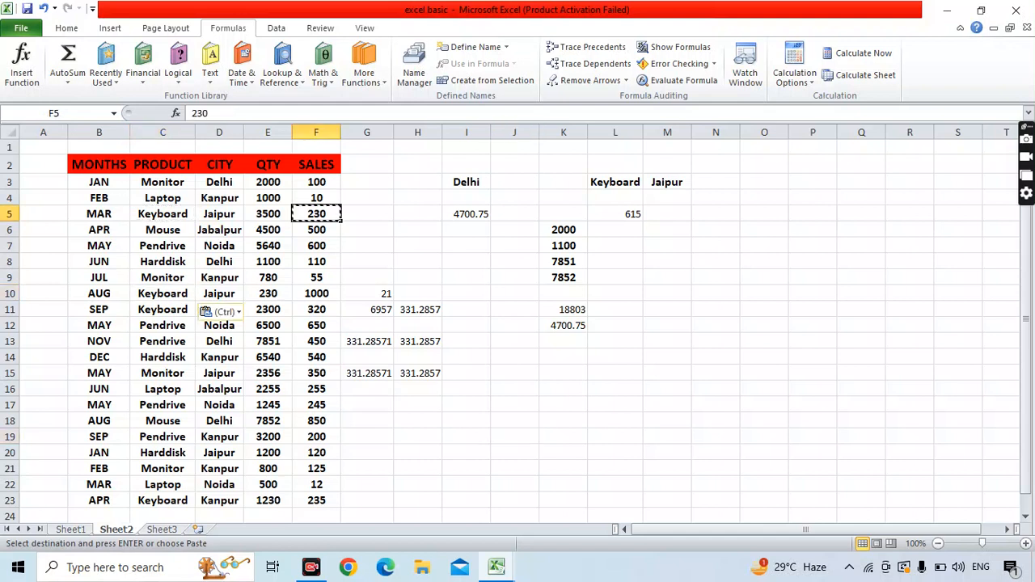
{"action": "key", "text": "ctrl+c"}
{"action": "left_click", "coordinate": [316, 294]}
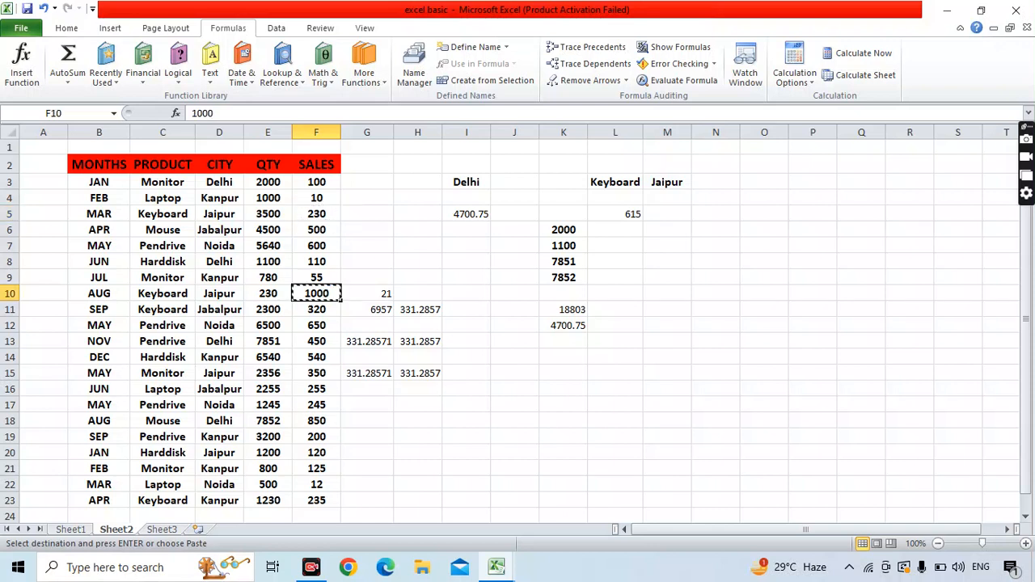
{"action": "key", "text": "ctrl+c"}
{"action": "left_click", "coordinate": [316, 213], "text": "ctrl"}
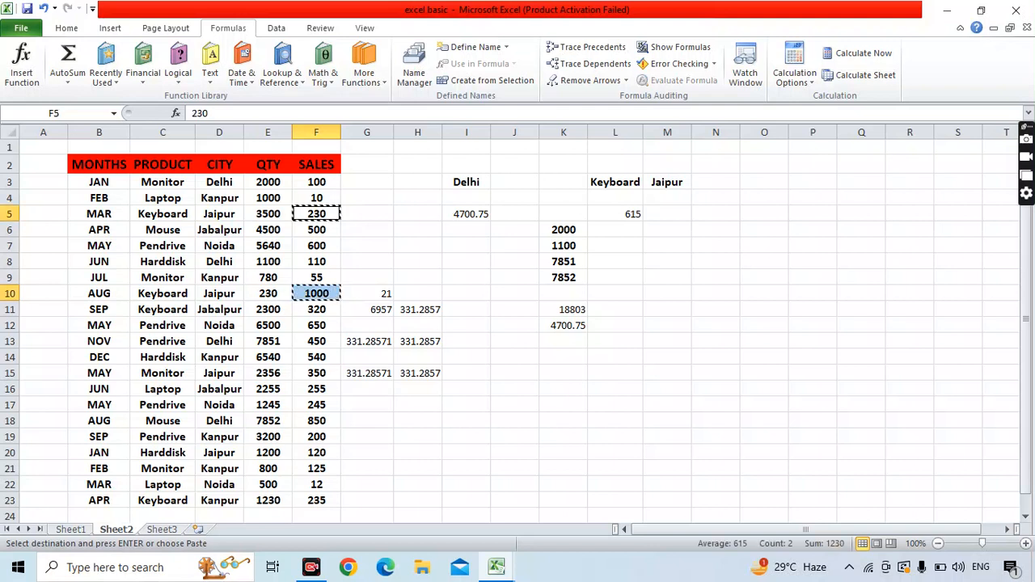
{"action": "left_click", "coordinate": [563, 389]}
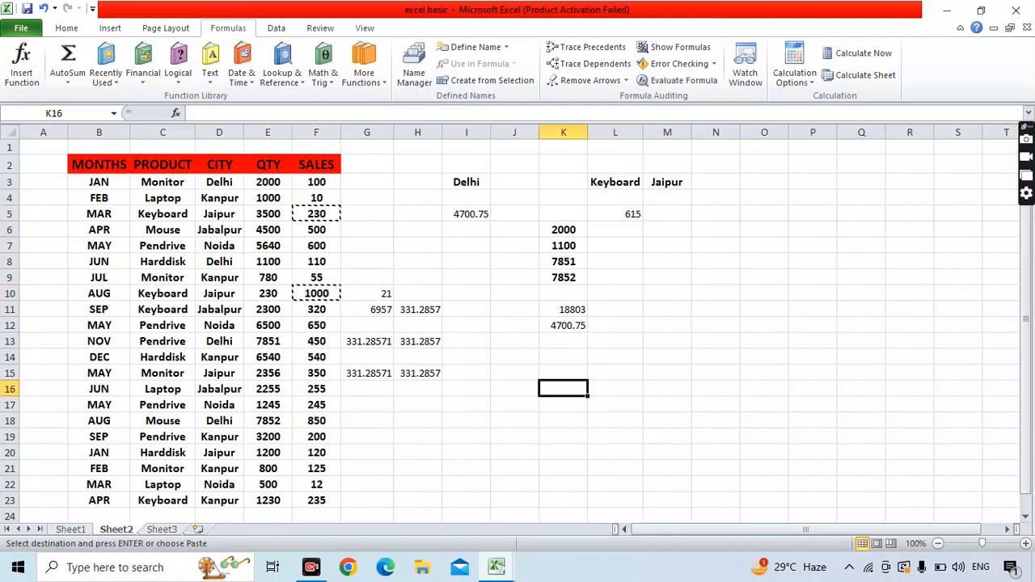
{"action": "key", "text": "ctrl+v"}
{"action": "left_click", "coordinate": [615, 484]}
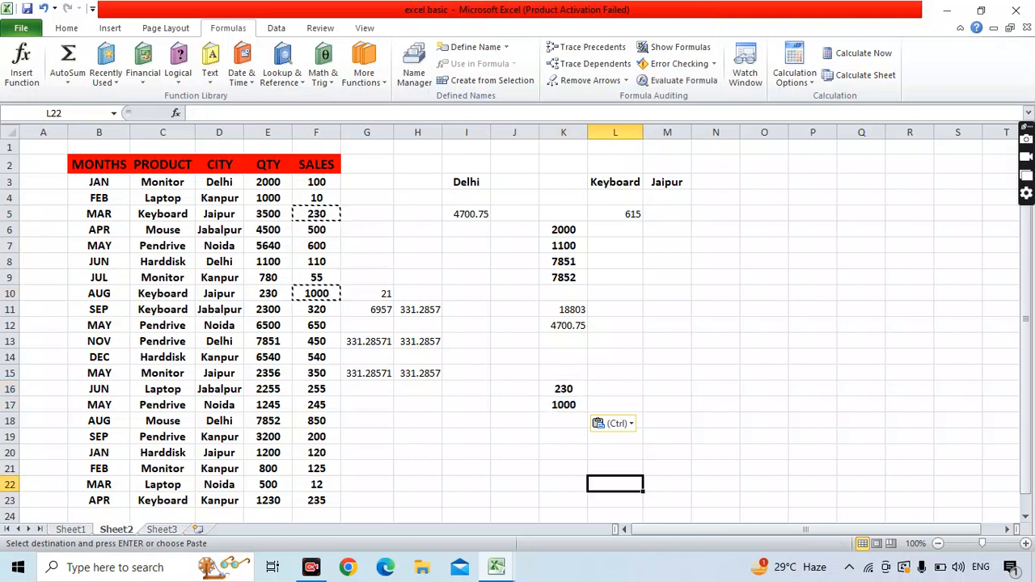
Step: Try to average the copied sales values in cell K19 with =K16:K17/2
{"action": "left_click", "coordinate": [564, 437]}
{"action": "type", "text": "="}
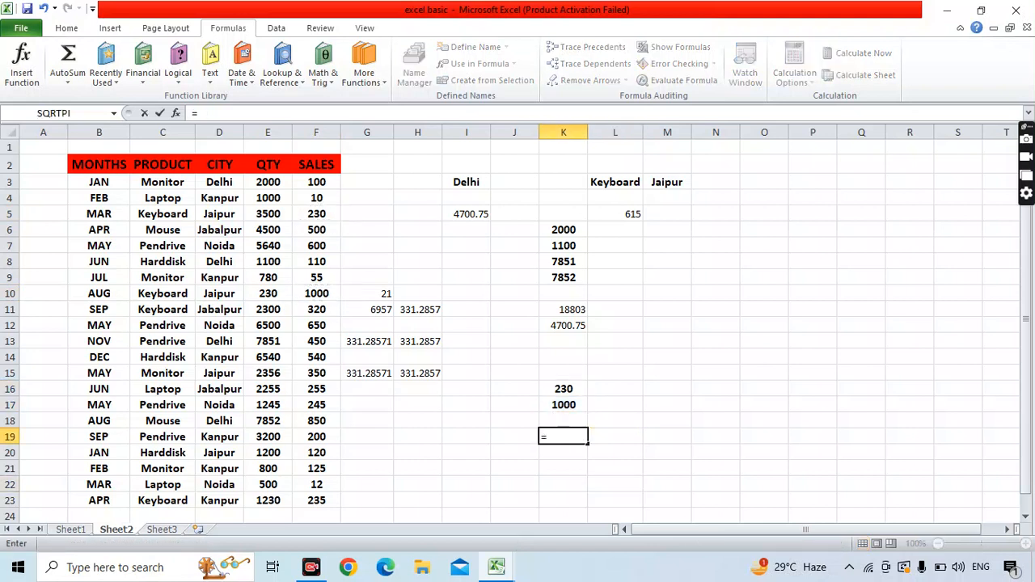
{"action": "left_click_drag", "start_coordinate": [564, 389], "coordinate": [564, 407]}
{"action": "type", "text": "/"}
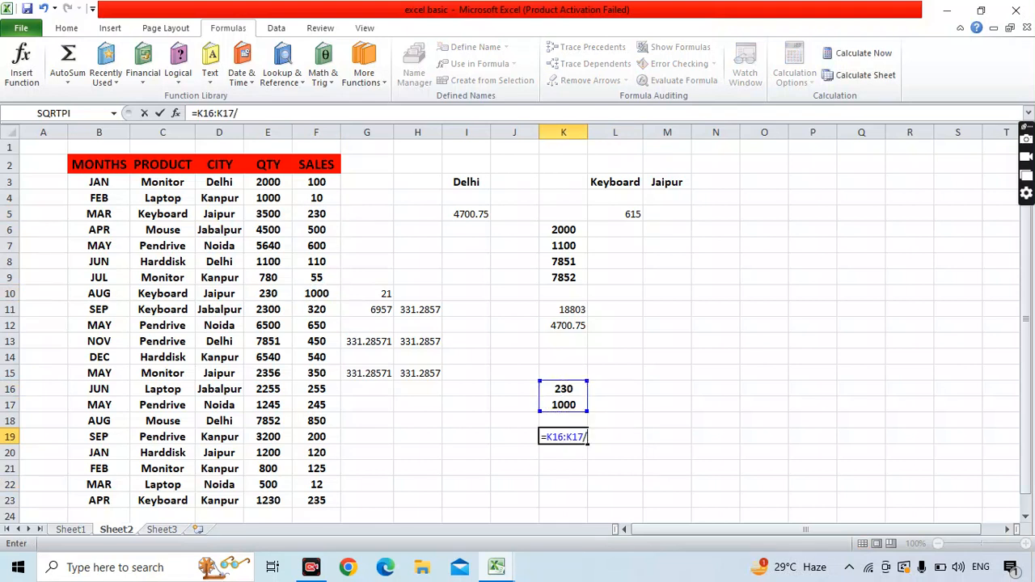
{"action": "type", "text": "2"}
{"action": "key", "text": "Return"}
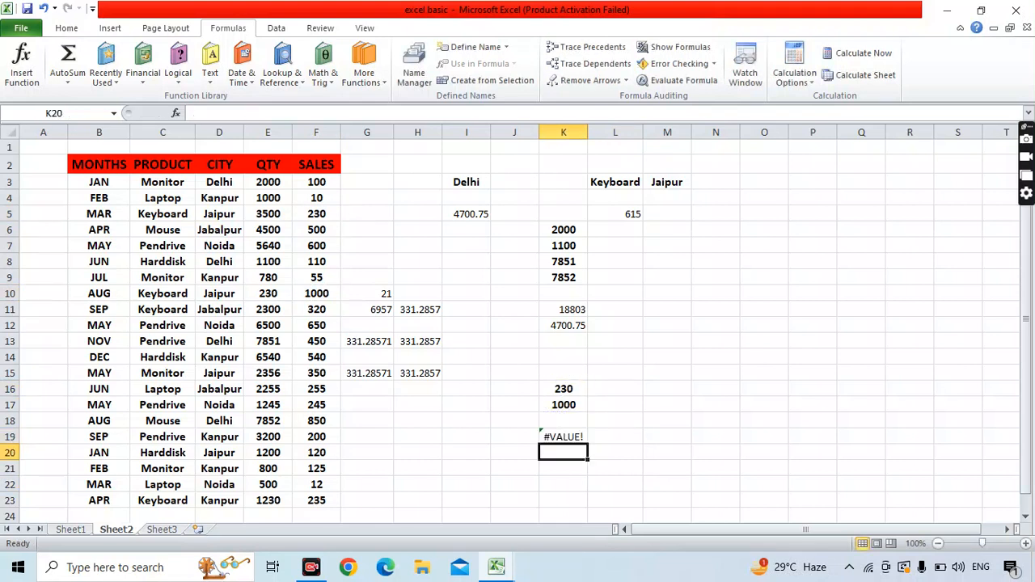
Step: Clear the formula from cell K19
{"action": "left_click", "coordinate": [716, 484]}
{"action": "left_click", "coordinate": [564, 436]}
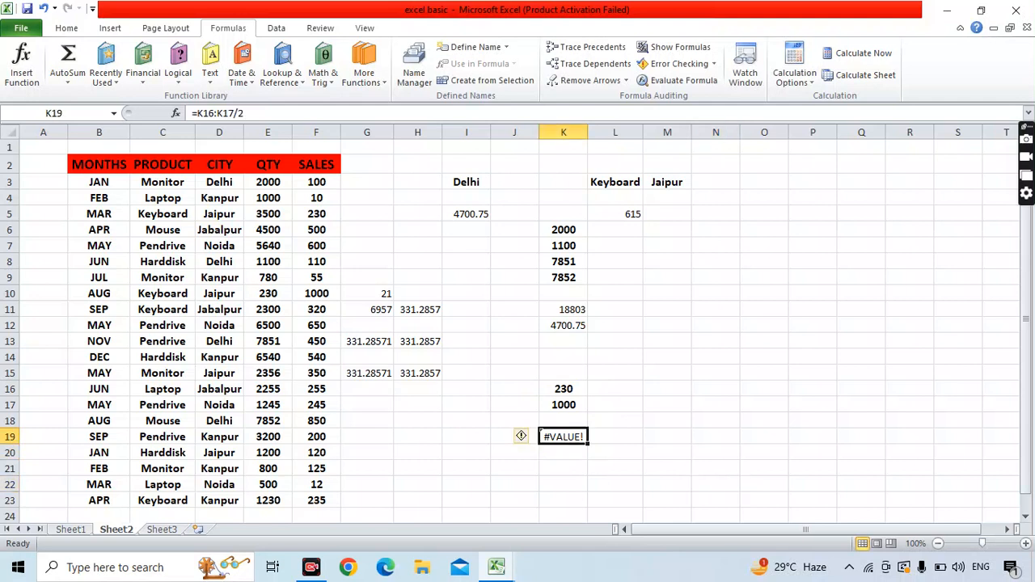
{"action": "key", "text": "BackSpace"}
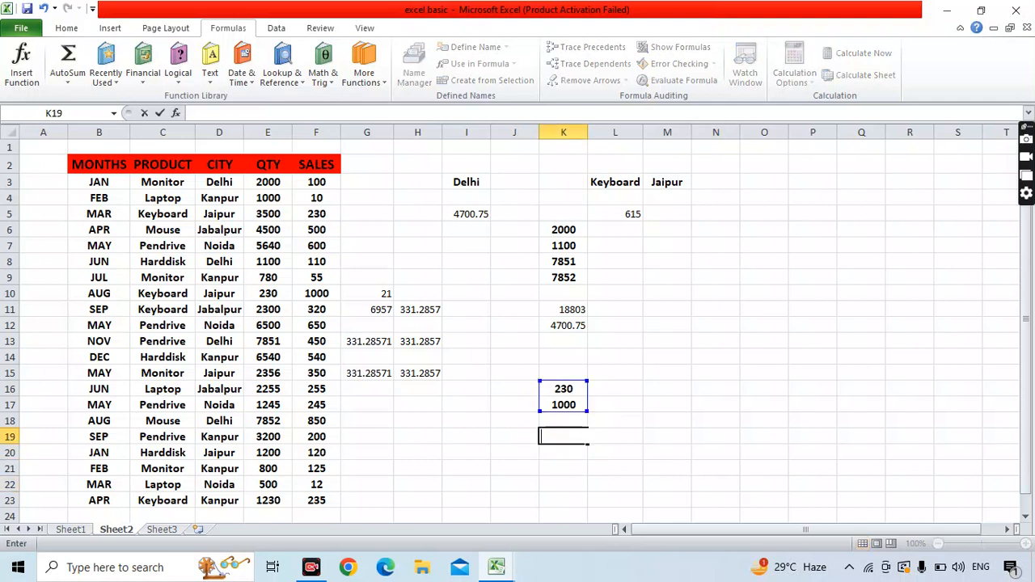
{"action": "key", "text": "F2"}
{"action": "left_click", "coordinate": [616, 373]}
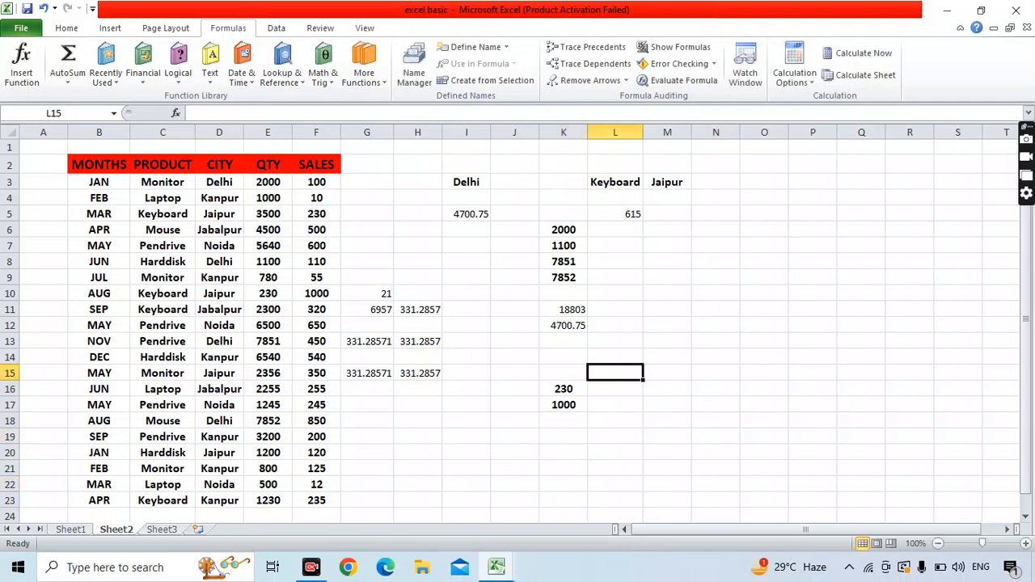
Step: Add up the two copied sales values in cell K19 with a SUM of K16:K17
{"action": "left_click", "coordinate": [564, 437]}
{"action": "type", "text": "="}
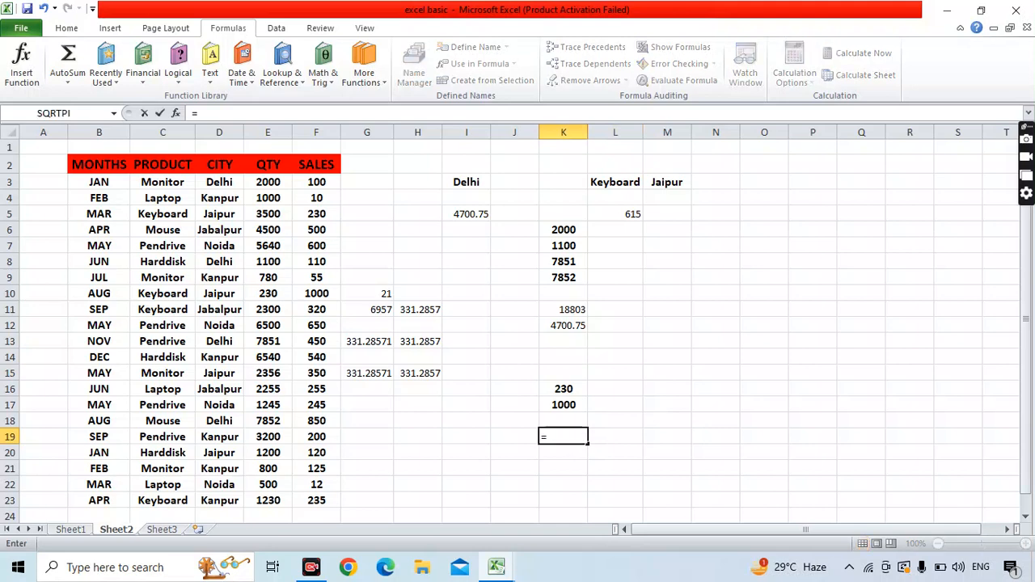
{"action": "type", "text": "sum"}
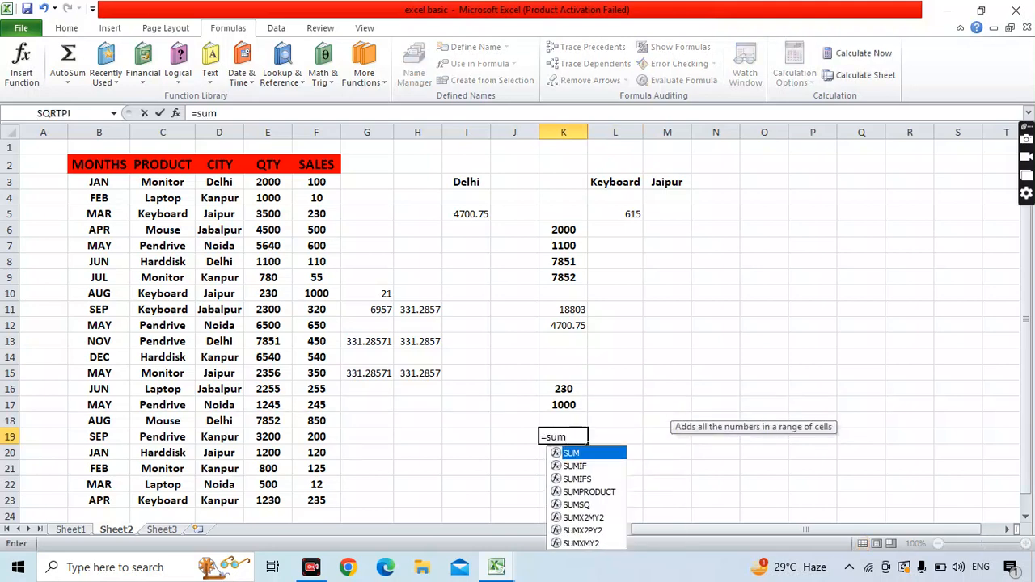
{"action": "key", "text": "Tab"}
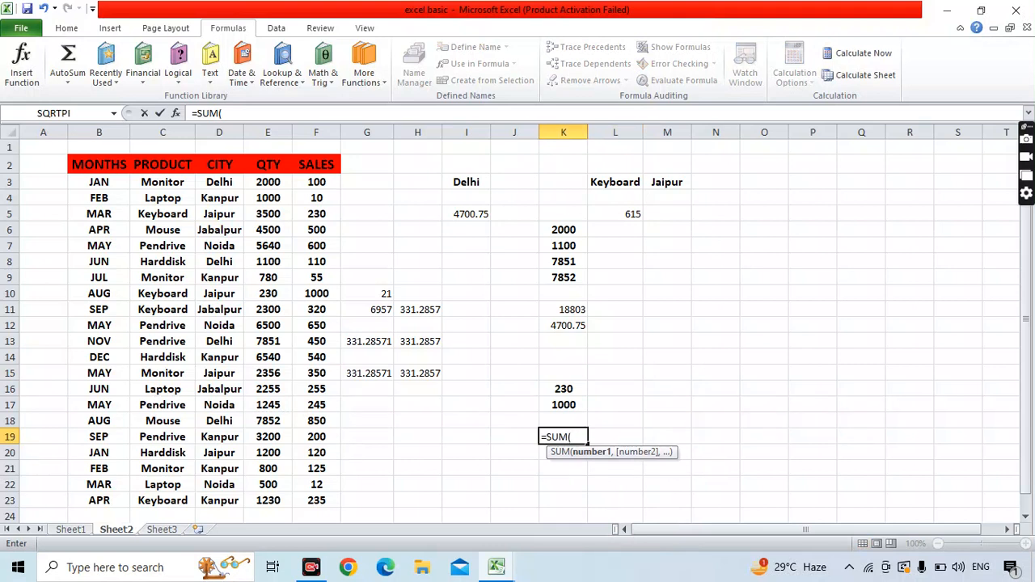
{"action": "left_click_drag", "start_coordinate": [564, 389], "coordinate": [564, 404]}
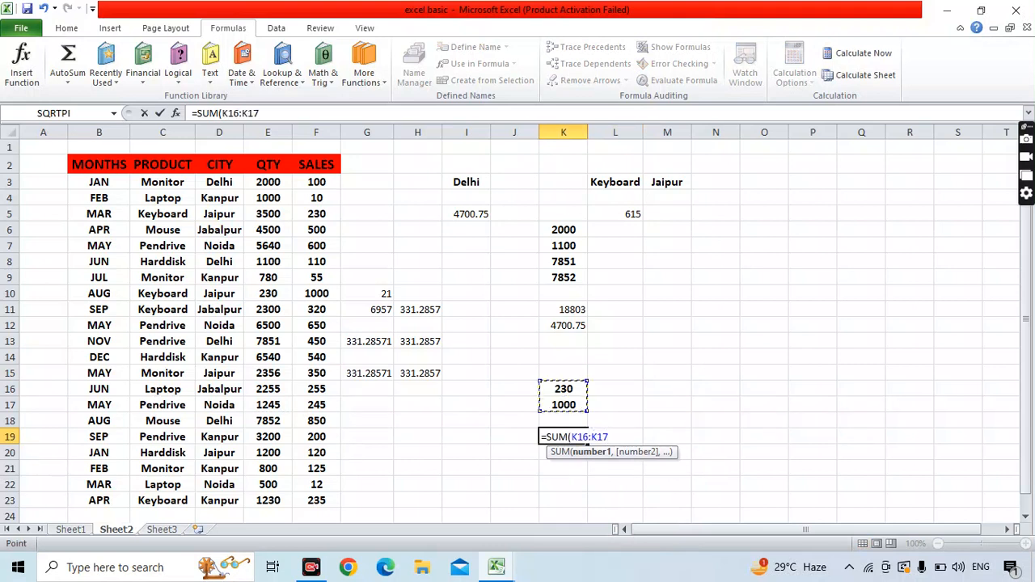
{"action": "key", "text": "Return"}
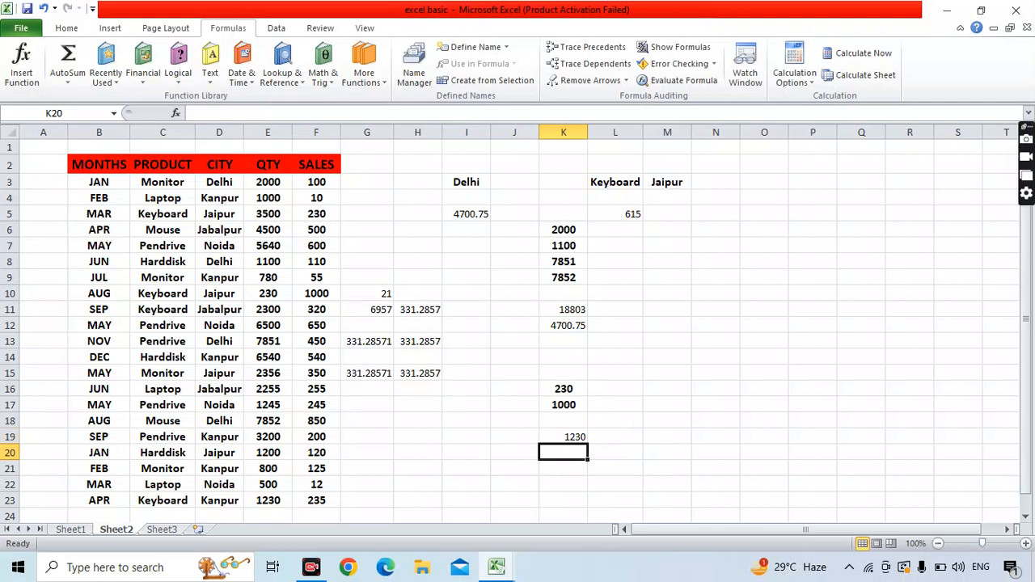
Step: Calculate the manual average in cell K20 with the formula =K19/2
{"action": "type", "text": "="}
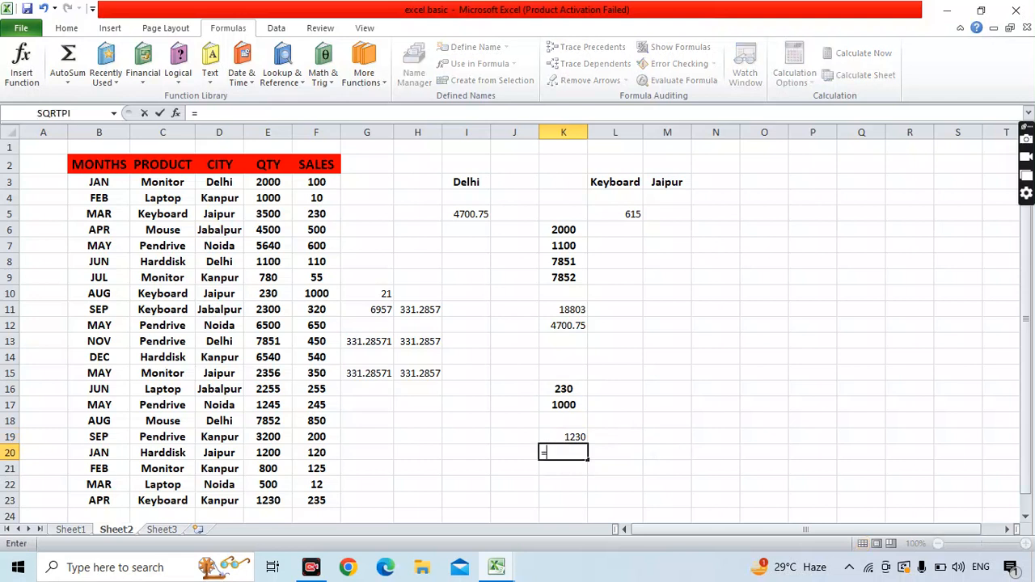
{"action": "key", "text": "Up"}
{"action": "type", "text": "/2"}
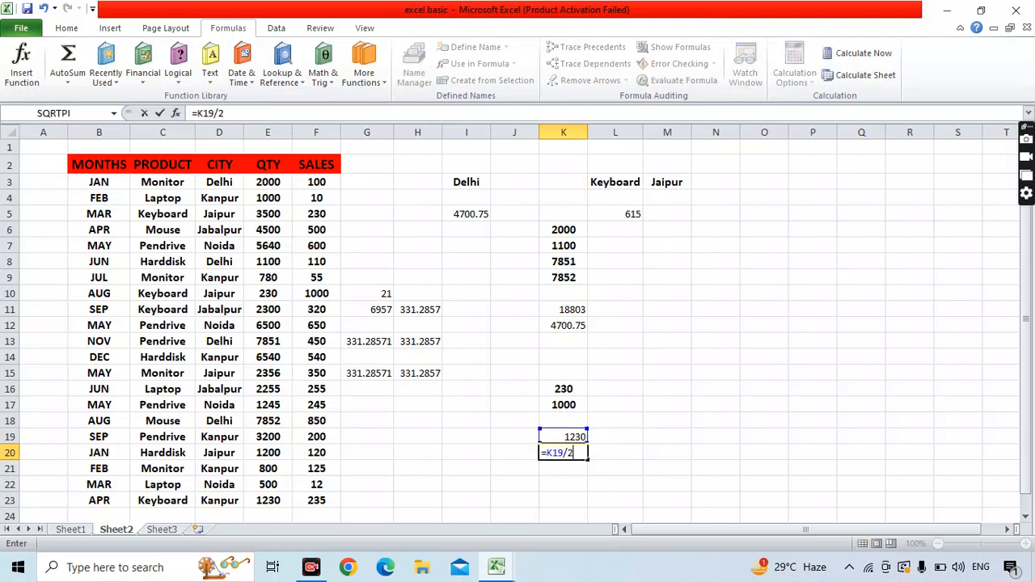
{"action": "key", "text": "Return"}
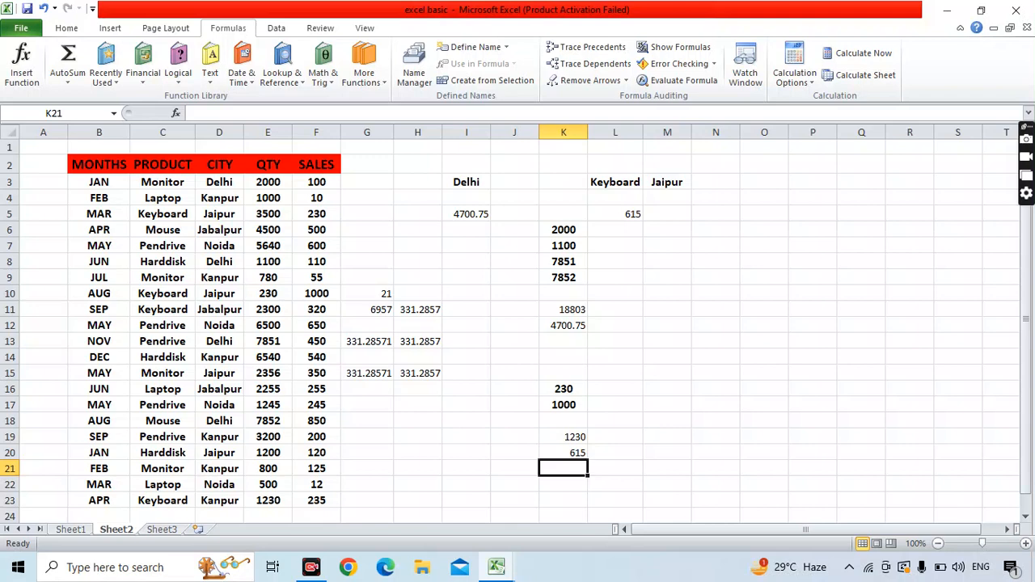
Step: Enter the decimal numbers 458.56, 789.589, 452.321 and 7853.658 in cells D31 to D34, below the sales table
{"action": "scroll", "coordinate": [518, 323], "scroll_direction": "down", "scroll_amount": 1}
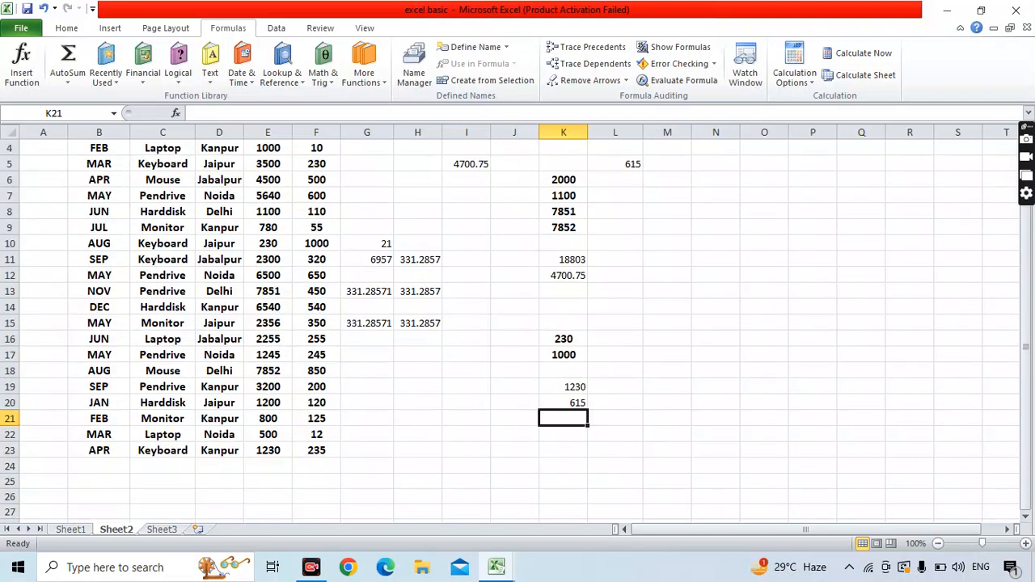
{"action": "scroll", "coordinate": [518, 323], "scroll_direction": "up", "scroll_amount": 1}
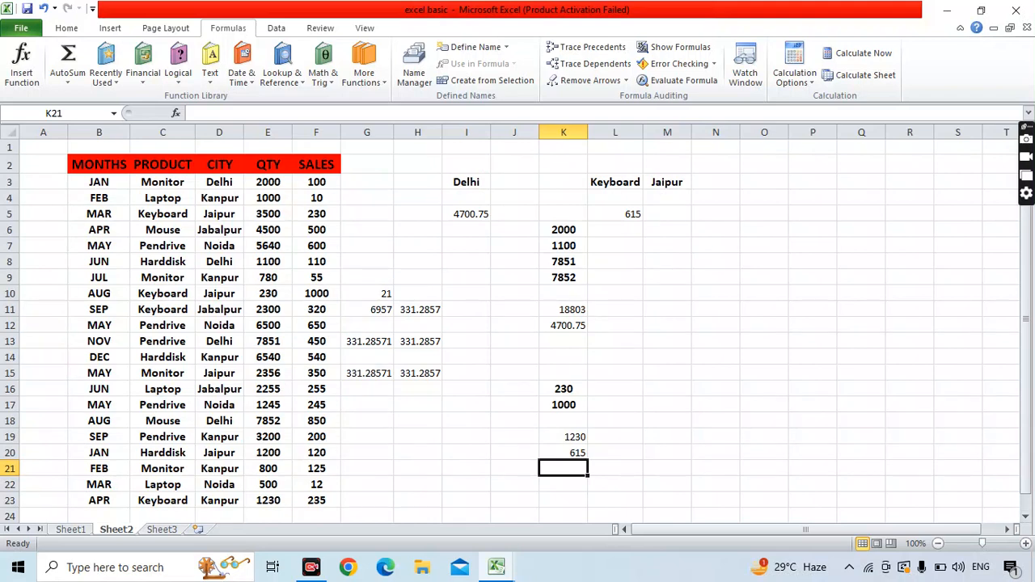
{"action": "scroll", "coordinate": [518, 323], "scroll_direction": "down", "scroll_amount": 8}
{"action": "scroll", "coordinate": [518, 323], "scroll_direction": "up", "scroll_amount": 8}
{"action": "scroll", "coordinate": [517, 324], "scroll_direction": "down", "scroll_amount": 8}
{"action": "left_click", "coordinate": [219, 238]}
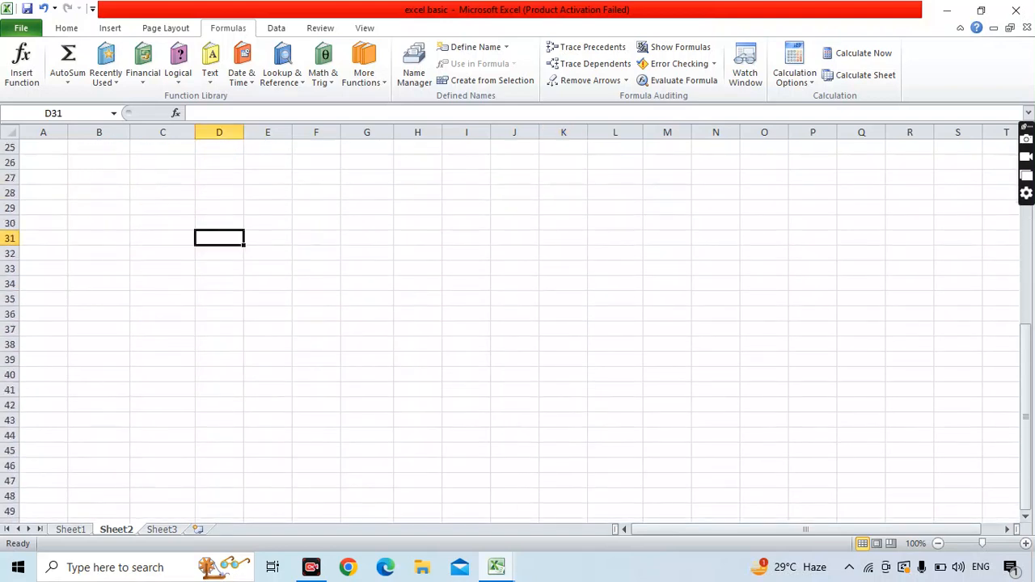
{"action": "type", "text": "458"}
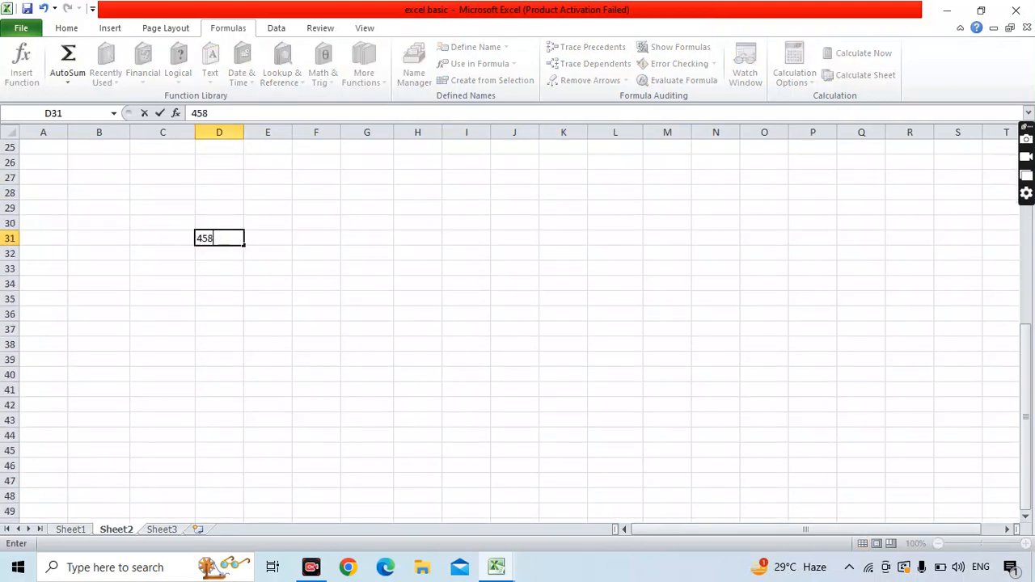
{"action": "type", "text": ".56"}
{"action": "key", "text": "Return"}
{"action": "type", "text": "789"}
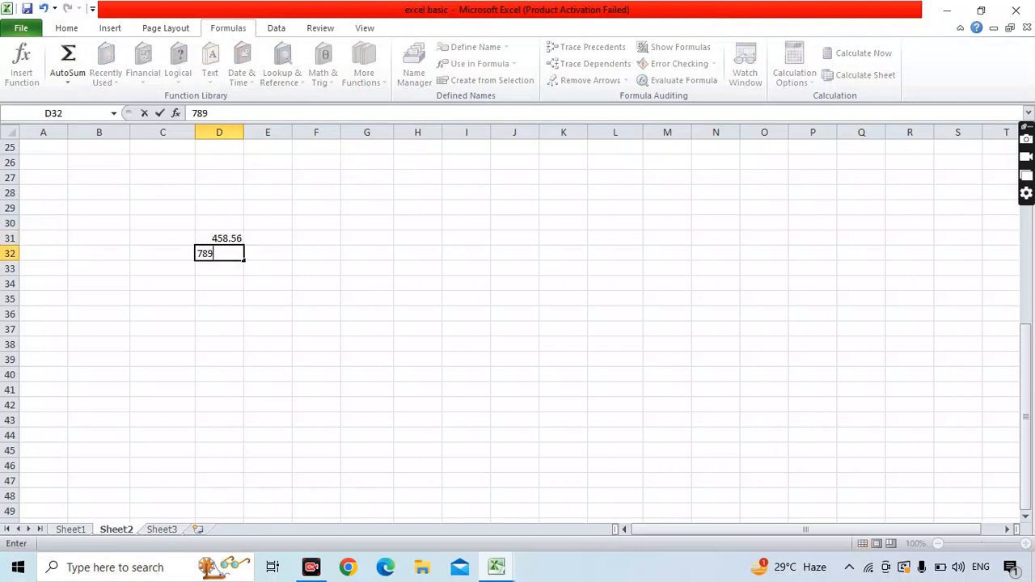
{"action": "type", "text": ".589"}
{"action": "key", "text": "Return"}
{"action": "type", "text": "452."}
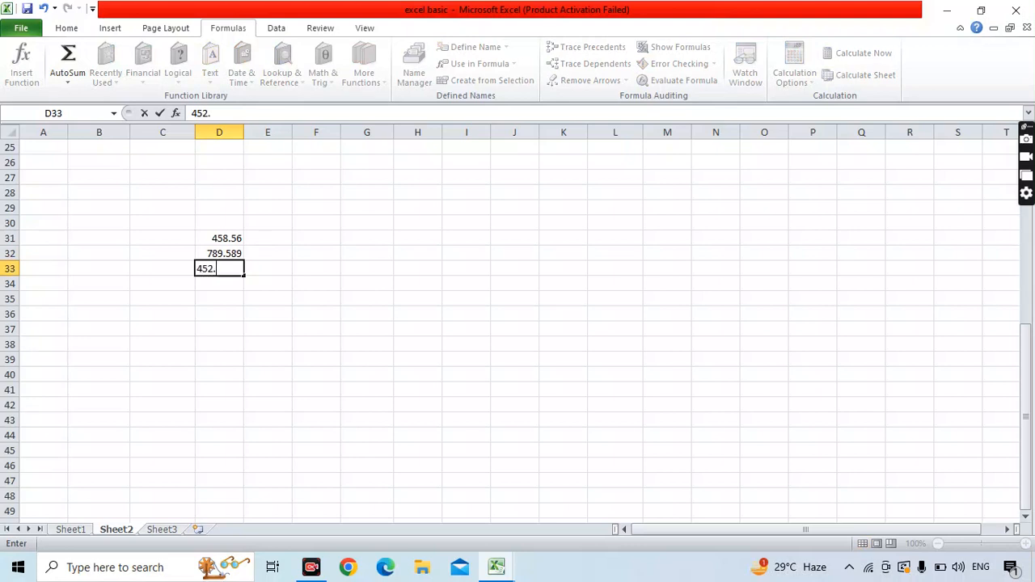
{"action": "type", "text": "321"}
{"action": "key", "text": "Return"}
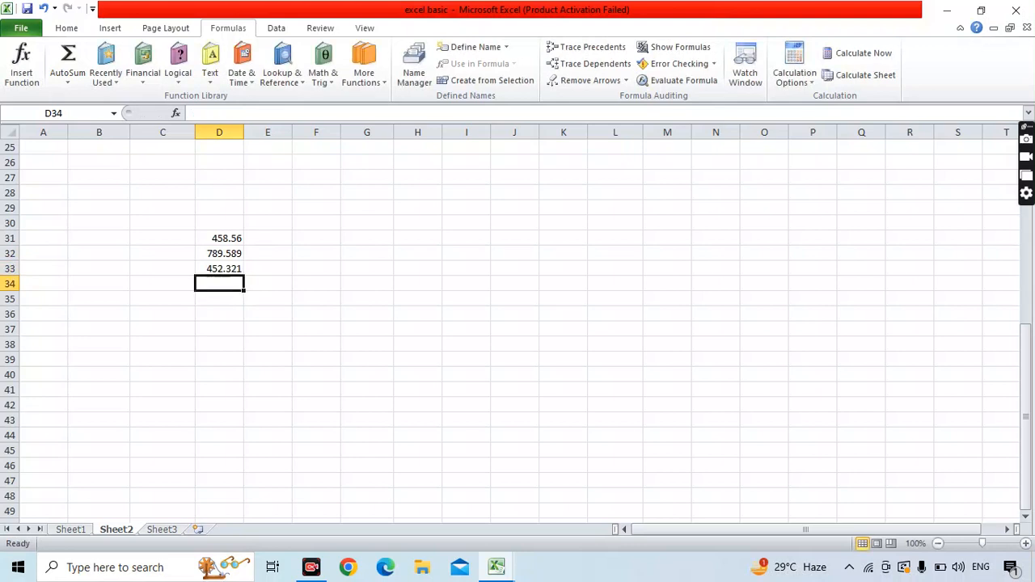
{"action": "type", "text": "7853"}
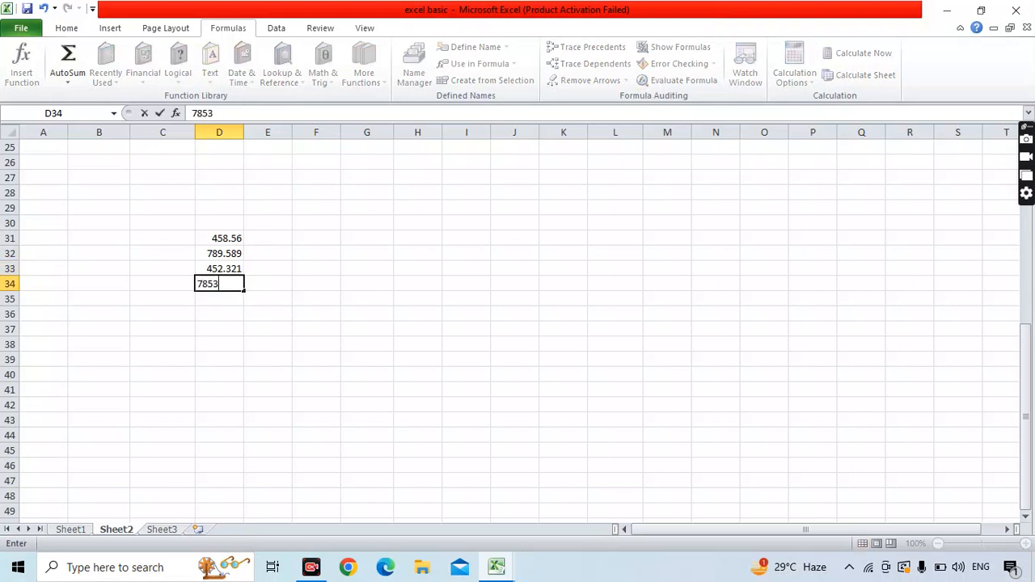
{"action": "type", "text": ".658"}
{"action": "key", "text": "Return"}
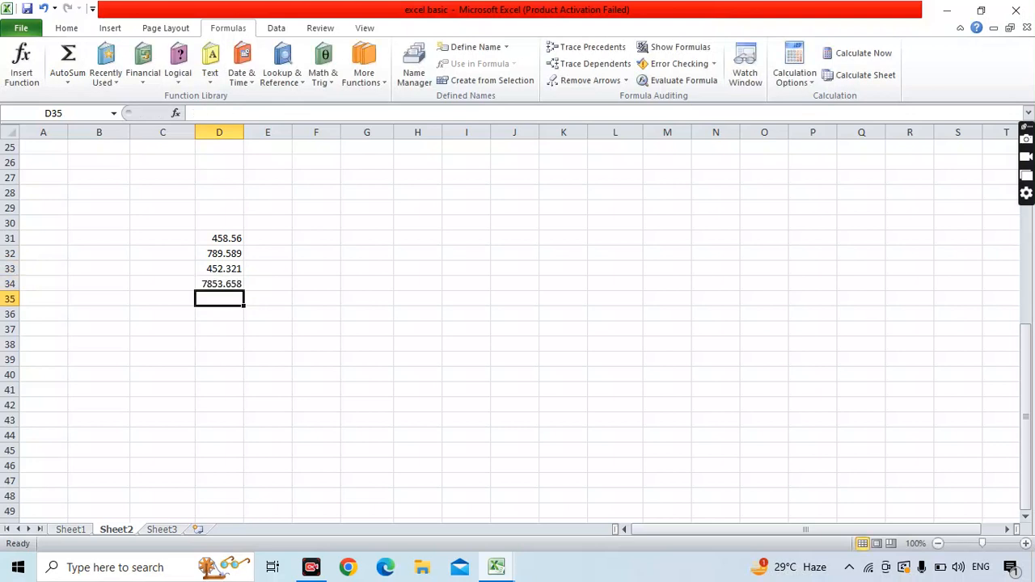
Step: Extract the whole-number part of D31 in cell E31 with the INT function
{"action": "left_click", "coordinate": [317, 359]}
{"action": "left_click", "coordinate": [268, 239]}
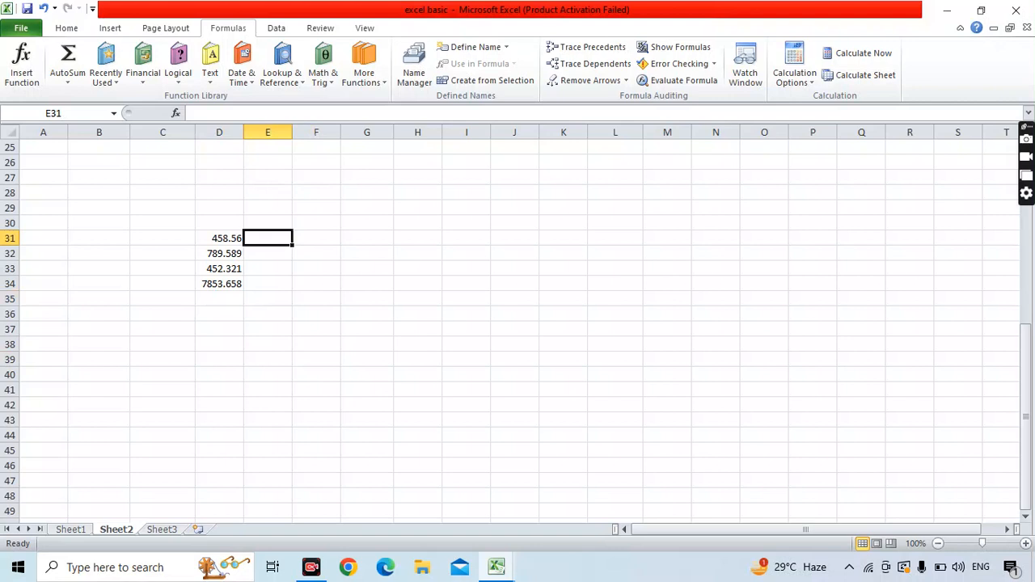
{"action": "type", "text": "=int"}
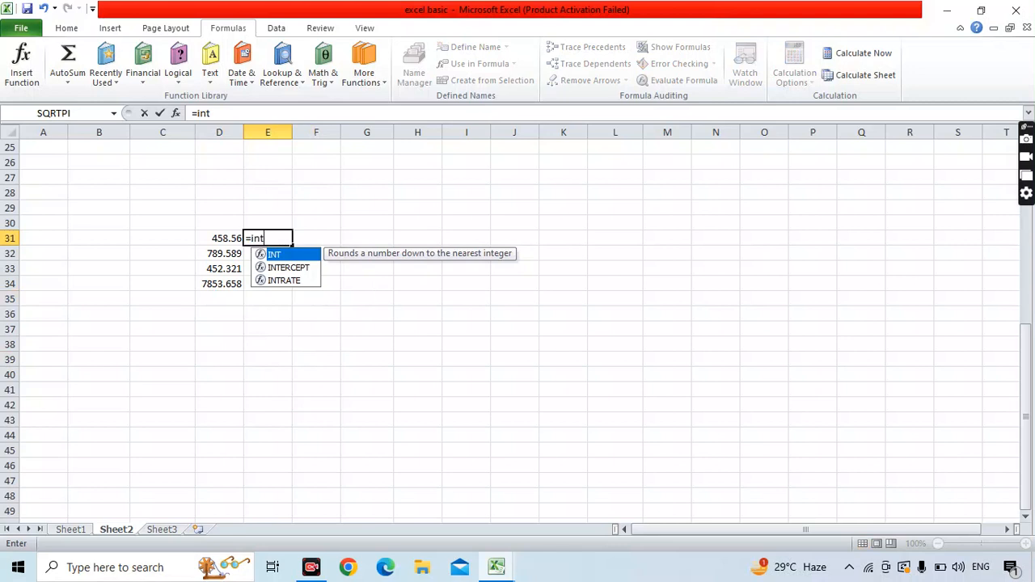
{"action": "key", "text": "Tab"}
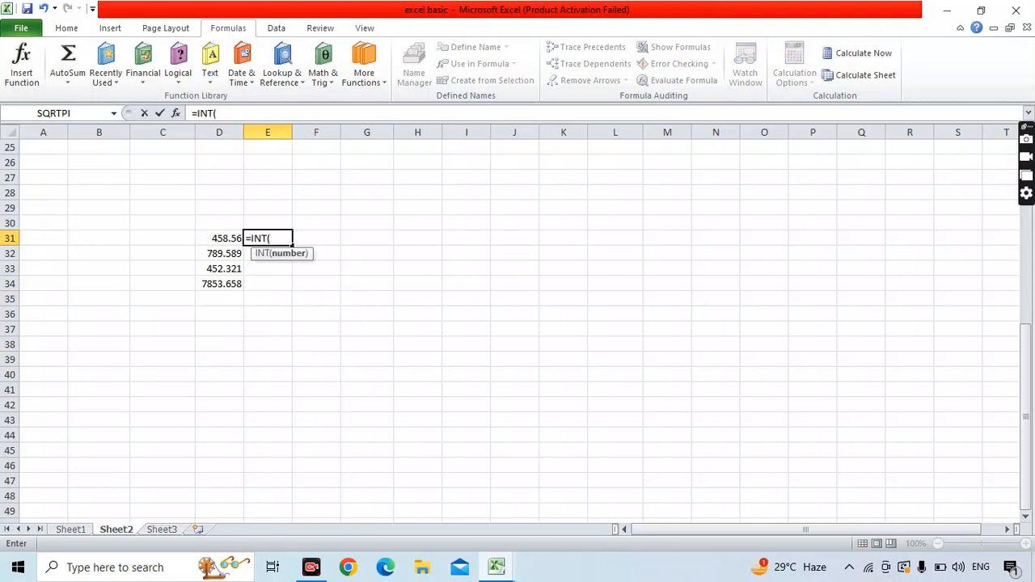
{"action": "key", "text": "Left"}
{"action": "key", "text": "Return"}
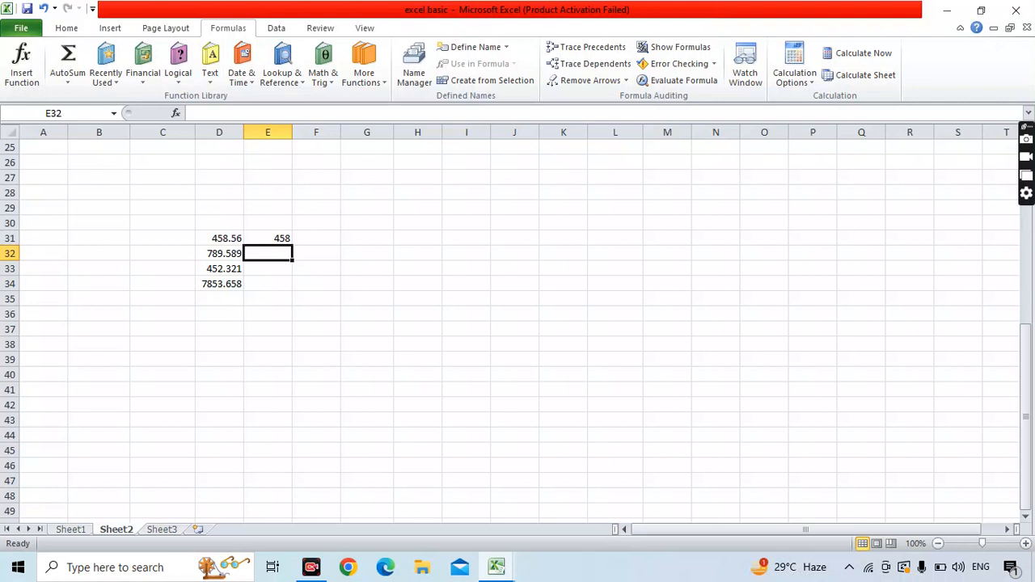
Step: Fill the INT formula from E31 down to E34
{"action": "key", "text": "Up"}
{"action": "left_click_drag", "start_coordinate": [292, 244], "coordinate": [283, 285]}
{"action": "left_click", "coordinate": [317, 360]}
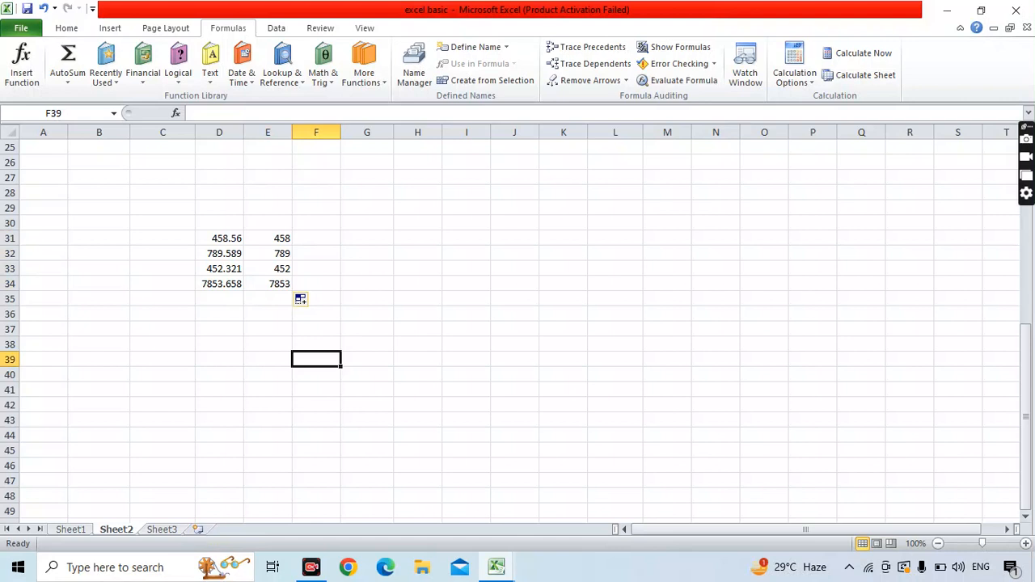
Step: Add the column headings INTEGER in cell E29 and ROUND in cell F29
{"action": "left_click", "coordinate": [268, 208]}
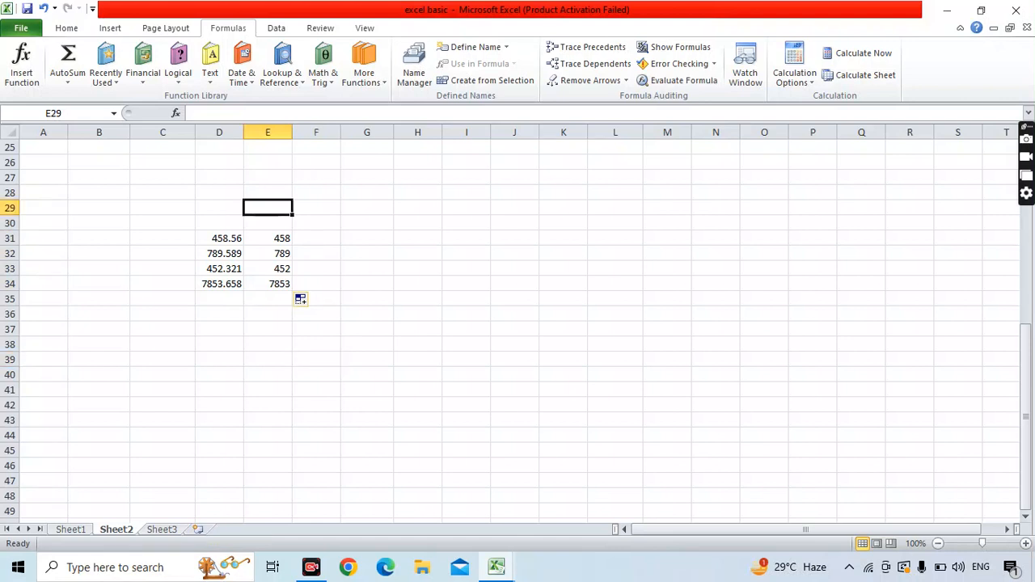
{"action": "type", "text": "I"}
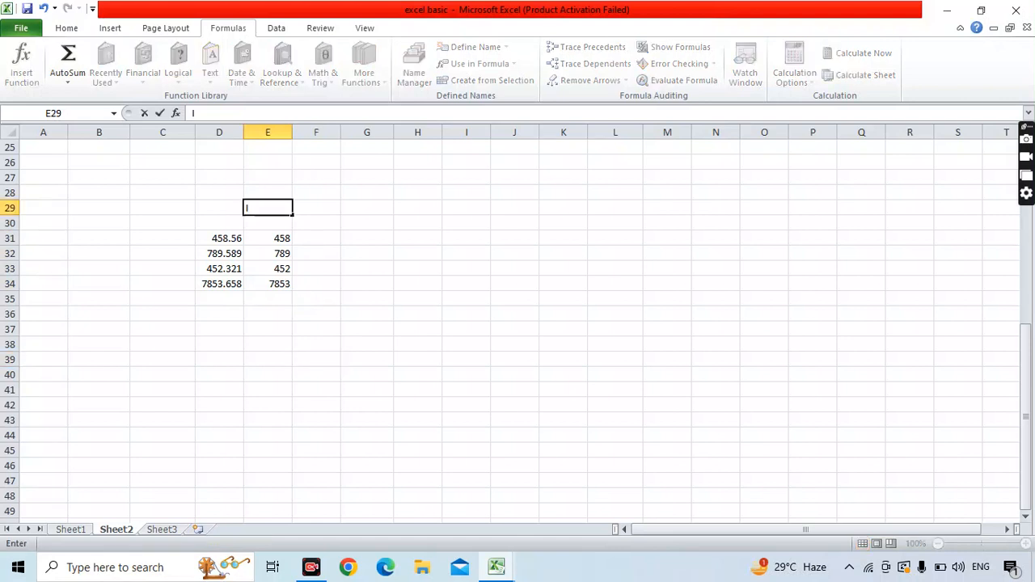
{"action": "type", "text": "NTEGER"}
{"action": "key", "text": "Tab"}
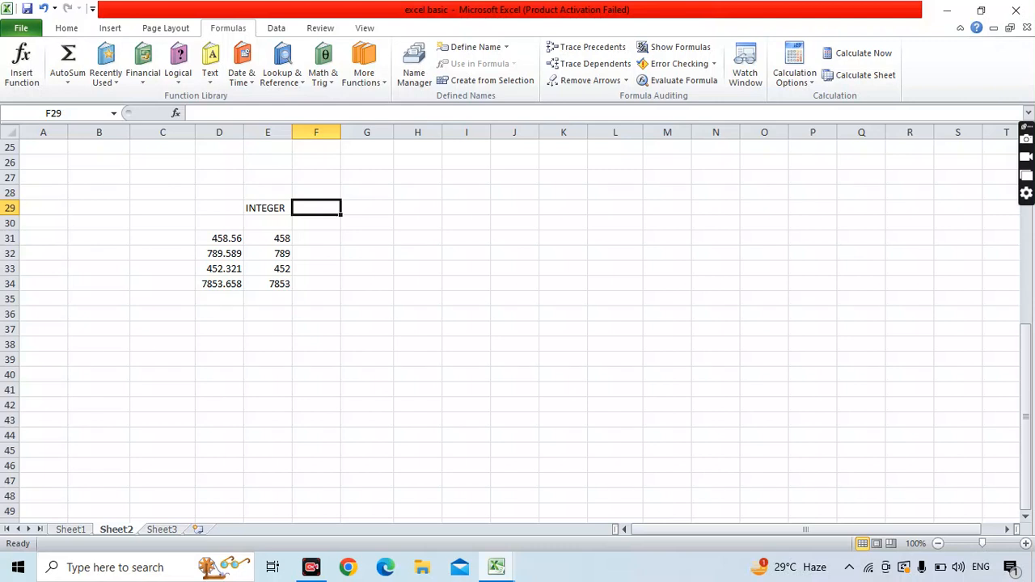
{"action": "type", "text": "ROUND"}
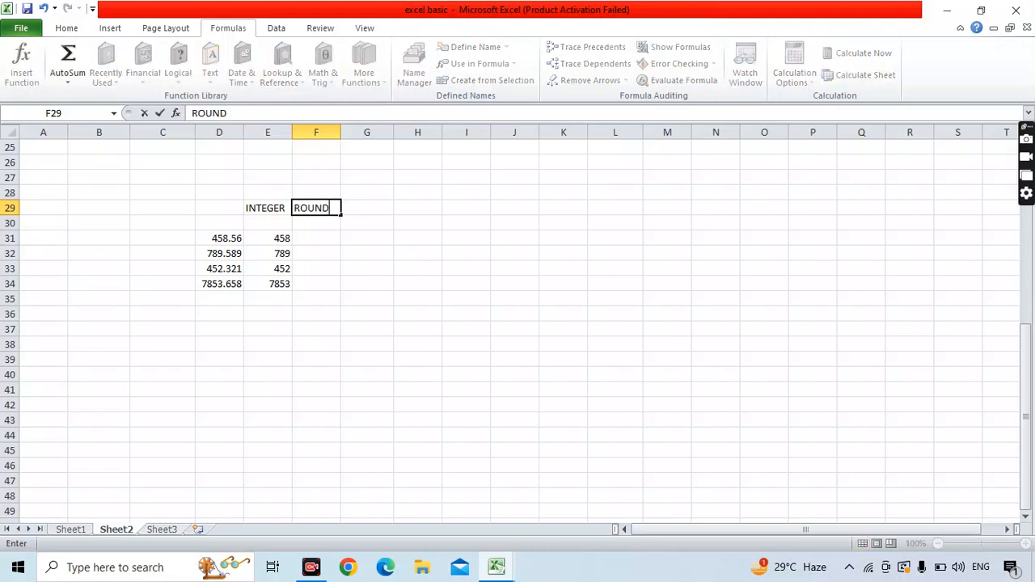
Step: Round the number in D31 to one decimal place in cell F31 with =ROUND(D31,1)
{"action": "left_click", "coordinate": [317, 254]}
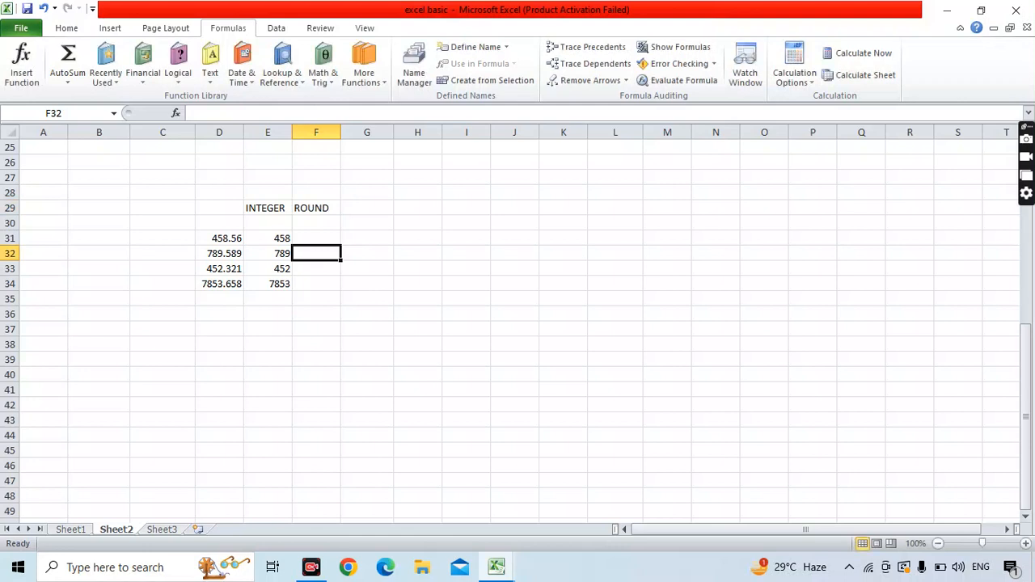
{"action": "key", "text": "Up"}
{"action": "type", "text": "="}
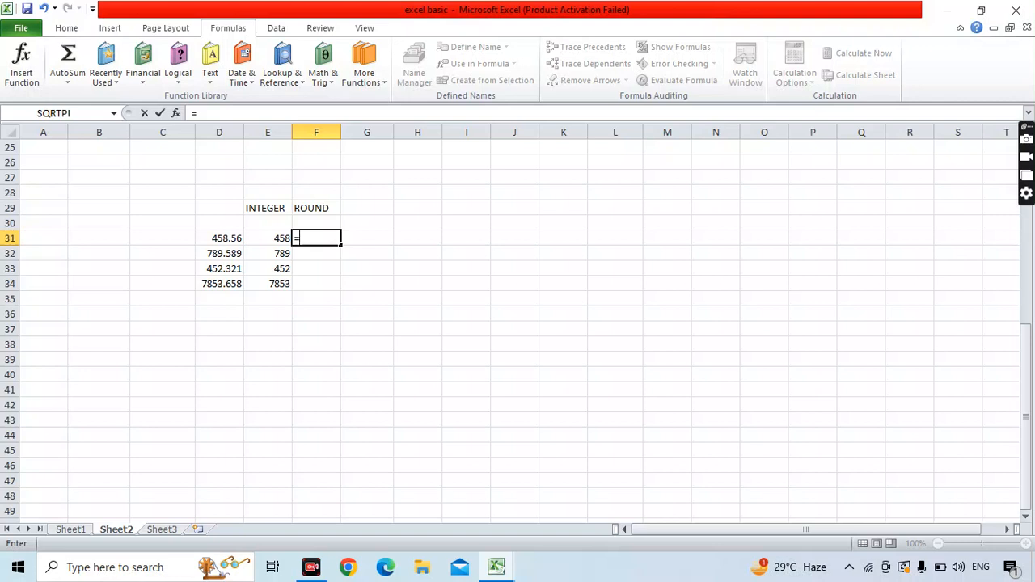
{"action": "type", "text": "ROUND("}
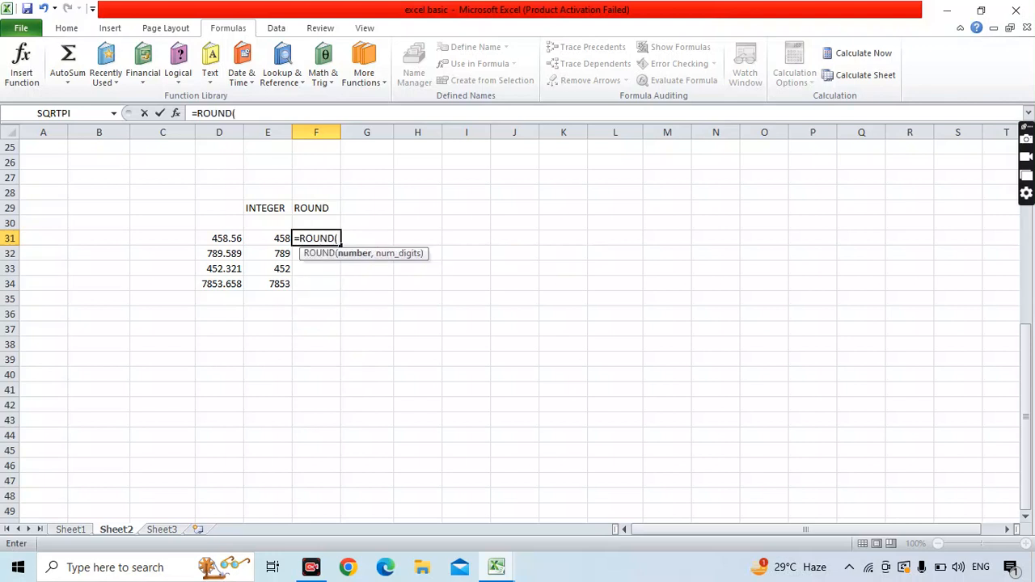
{"action": "left_click", "coordinate": [220, 239]}
{"action": "type", "text": ","}
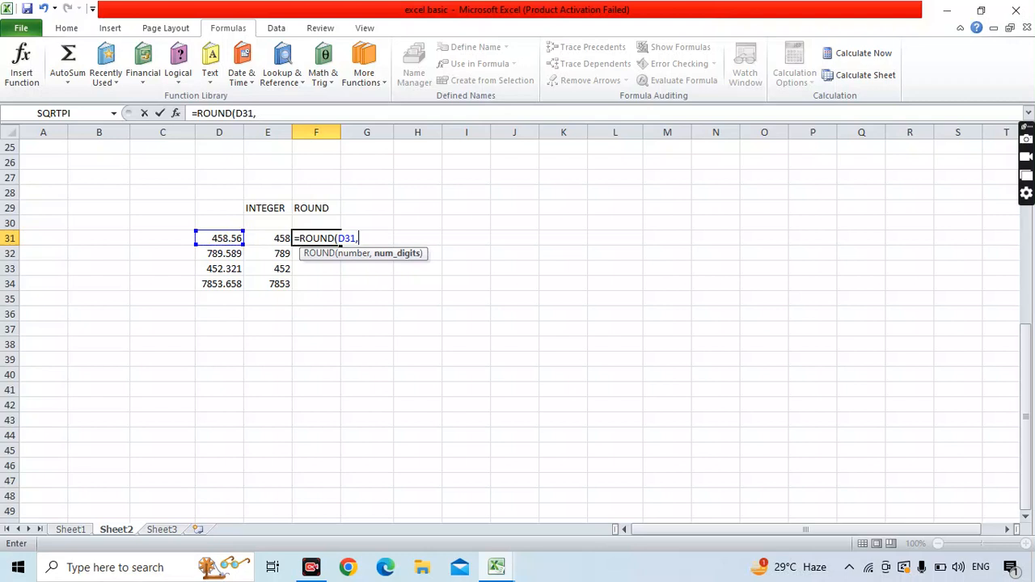
{"action": "type", "text": "1)"}
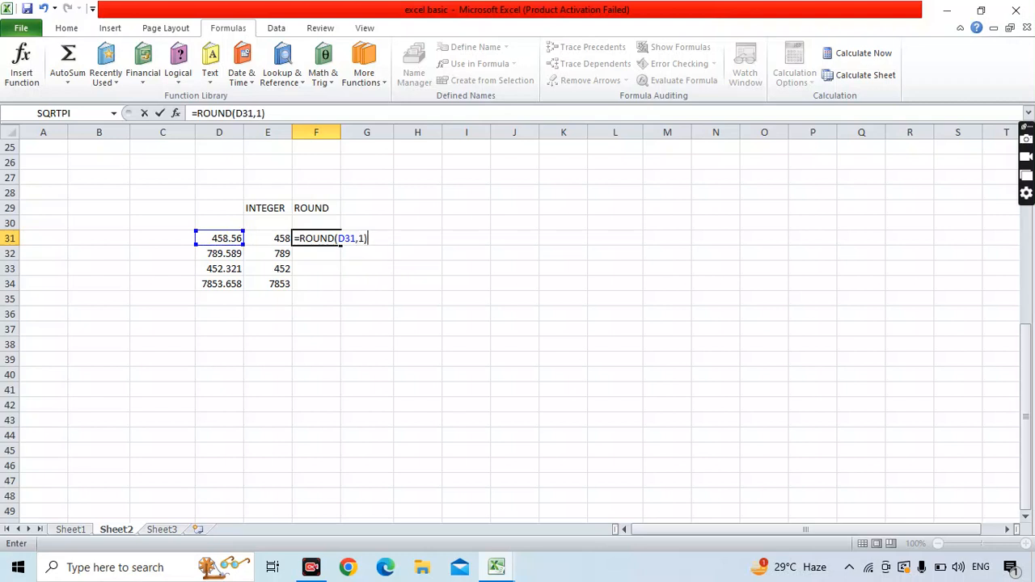
{"action": "key", "text": "Return"}
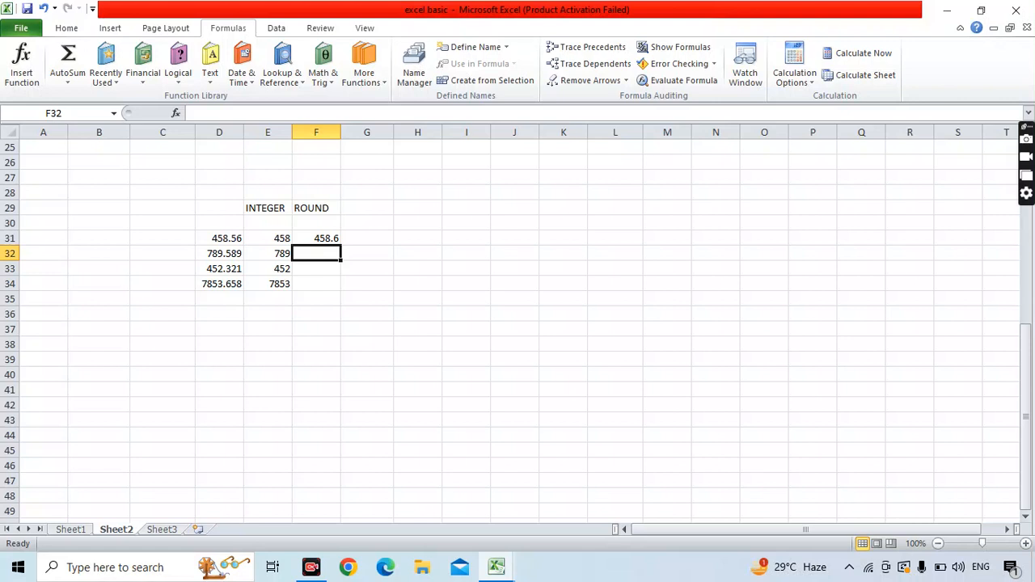
Step: Fill the ROUND formula from F31 down to F34
{"action": "left_click", "coordinate": [219, 238]}
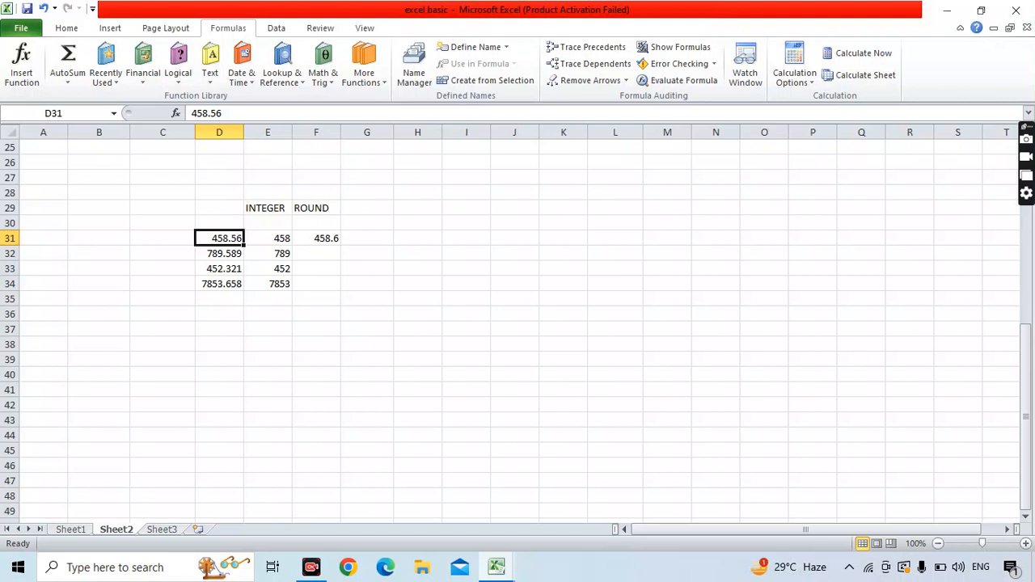
{"action": "left_click", "coordinate": [315, 238]}
{"action": "left_click_drag", "start_coordinate": [316, 237], "coordinate": [340, 284]}
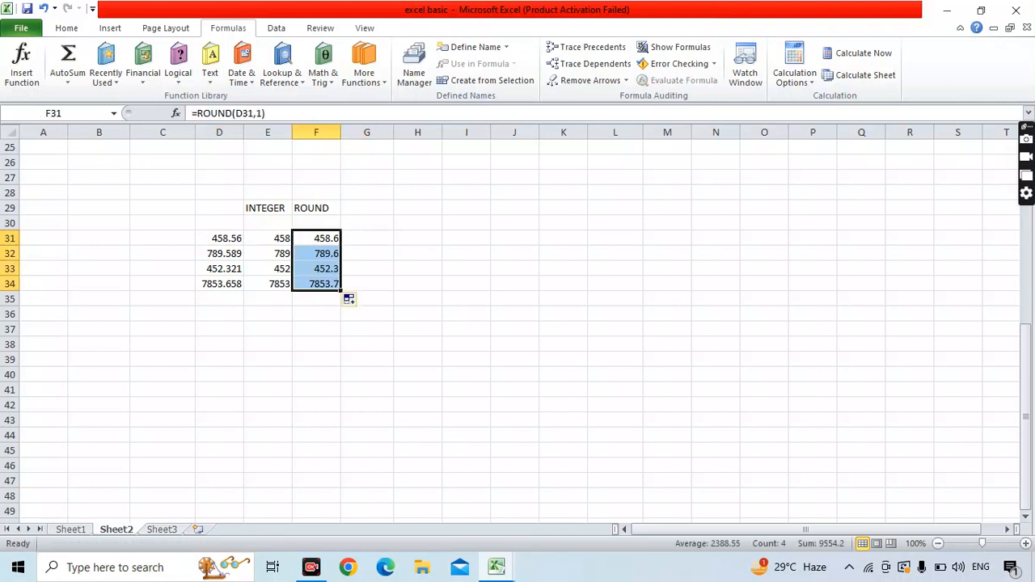
{"action": "left_click", "coordinate": [315, 328]}
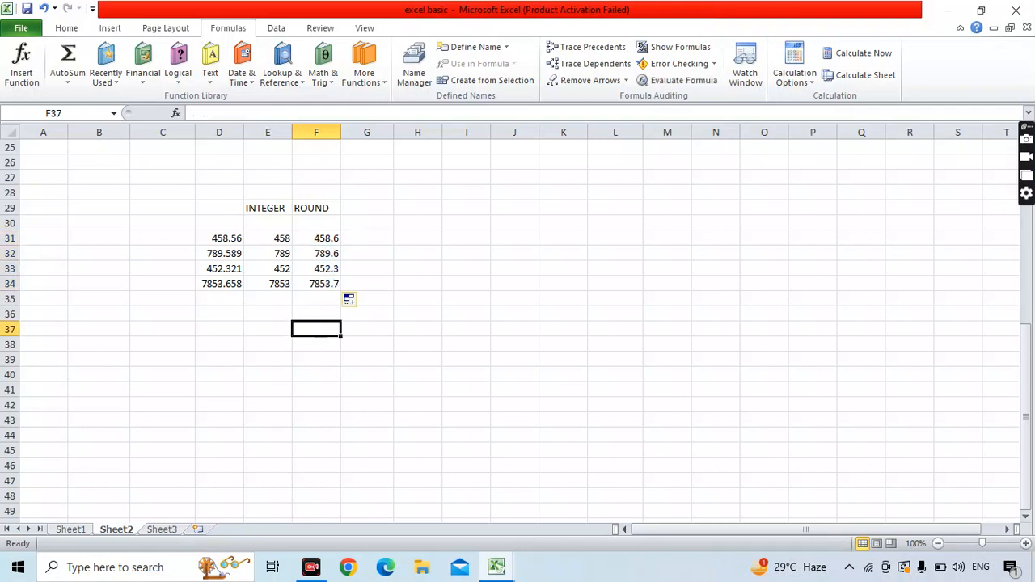
Step: Change the number in cell D33 to 452.391
{"action": "left_click", "coordinate": [218, 269]}
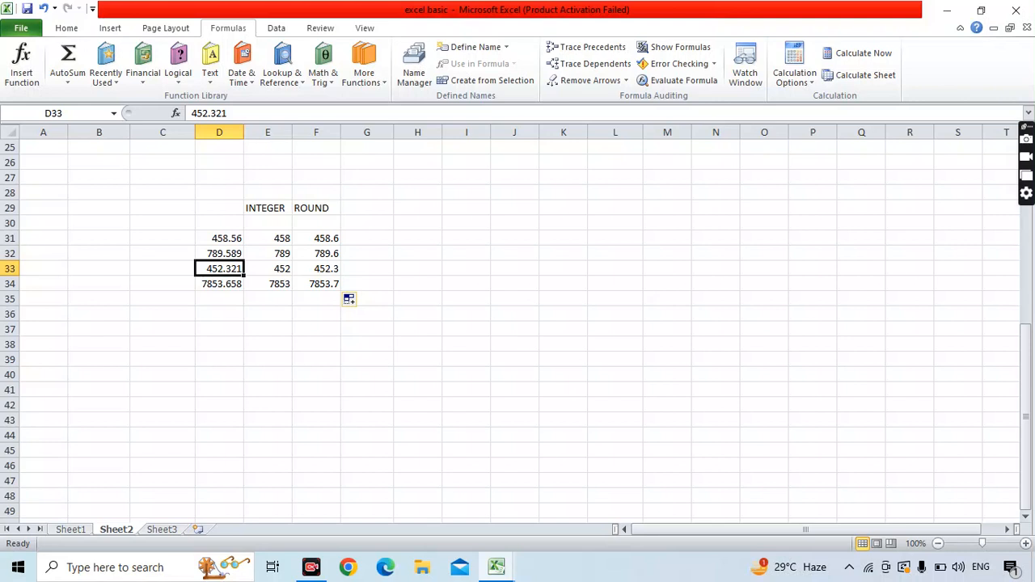
{"action": "left_click", "coordinate": [316, 344]}
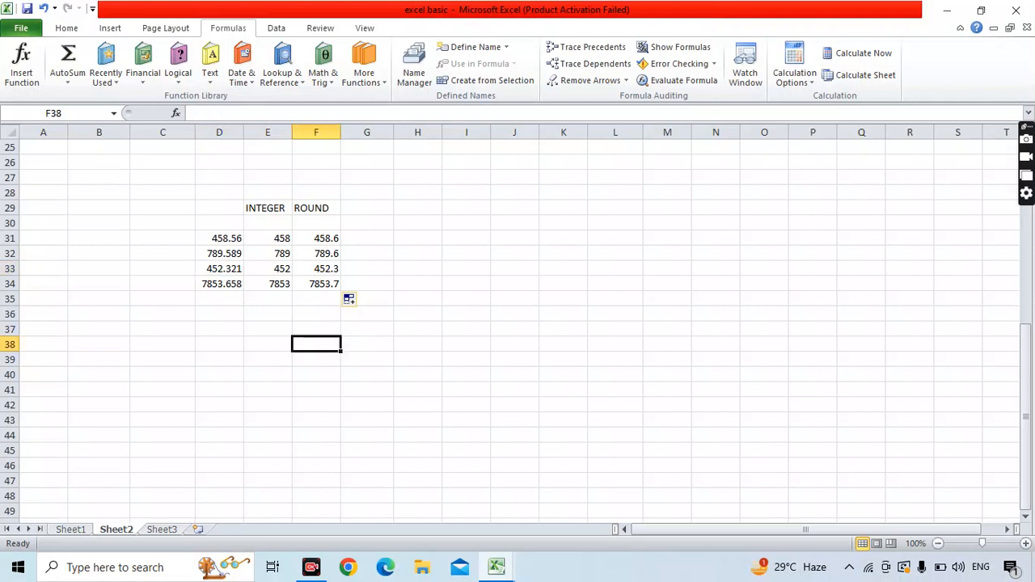
{"action": "left_click", "coordinate": [240, 269]}
{"action": "double_click", "coordinate": [240, 268]}
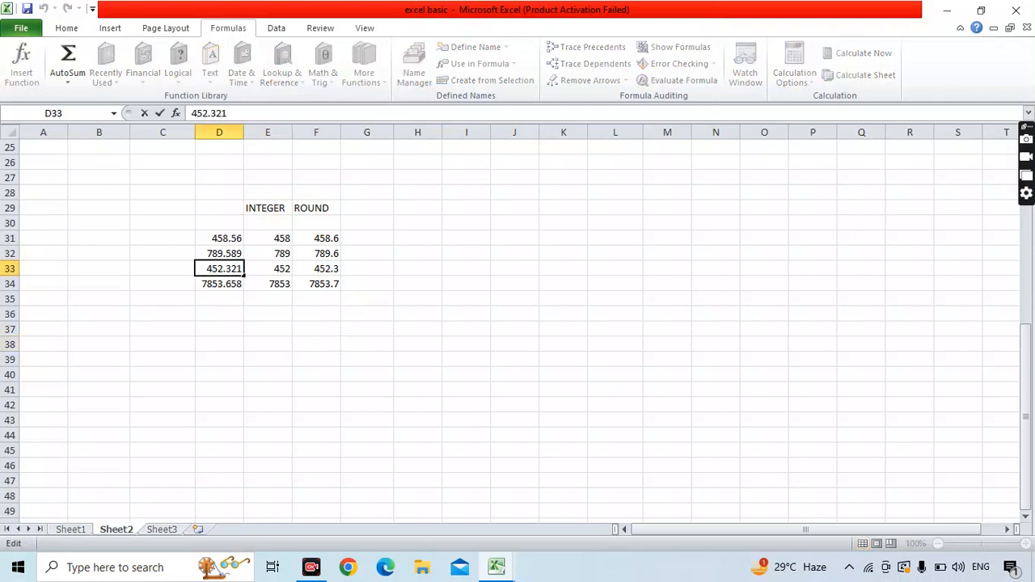
{"action": "key", "text": "BackSpace"}
{"action": "type", "text": "9"}
{"action": "key", "text": "Return"}
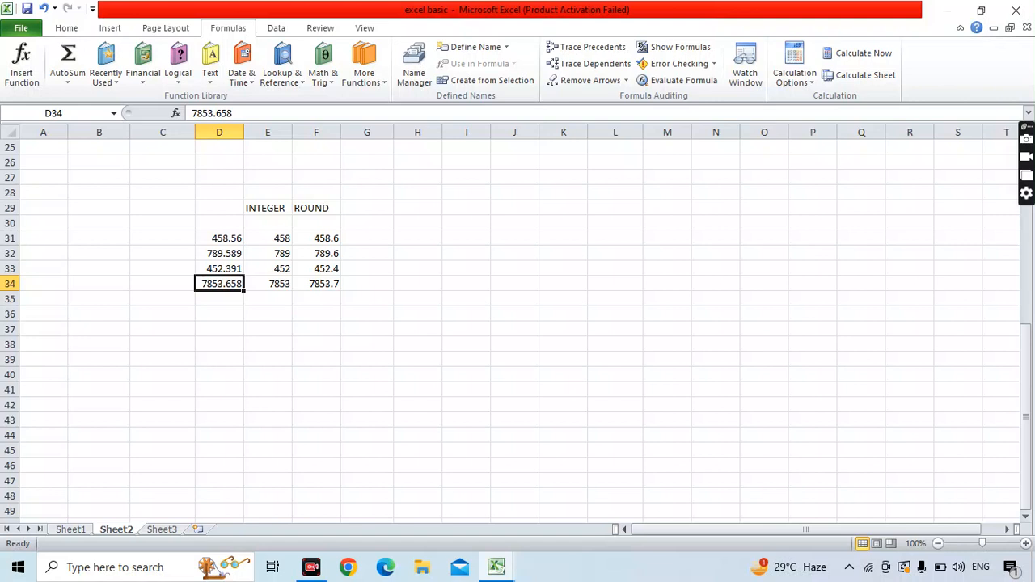
Step: Round the number in D31 to two decimal places in cell G31 with =ROUND(D31,2)
{"action": "left_click", "coordinate": [367, 239]}
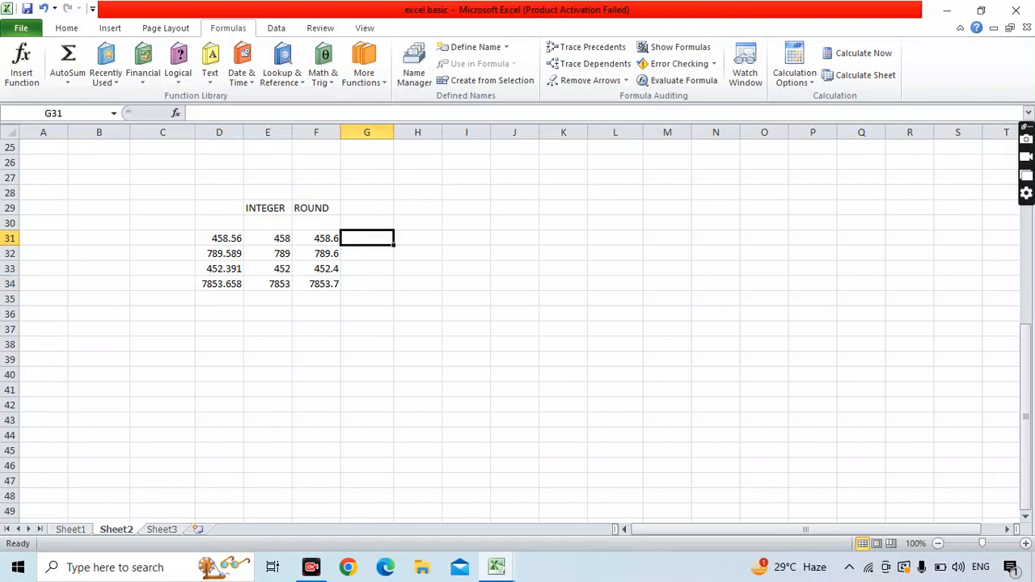
{"action": "type", "text": "=RO"}
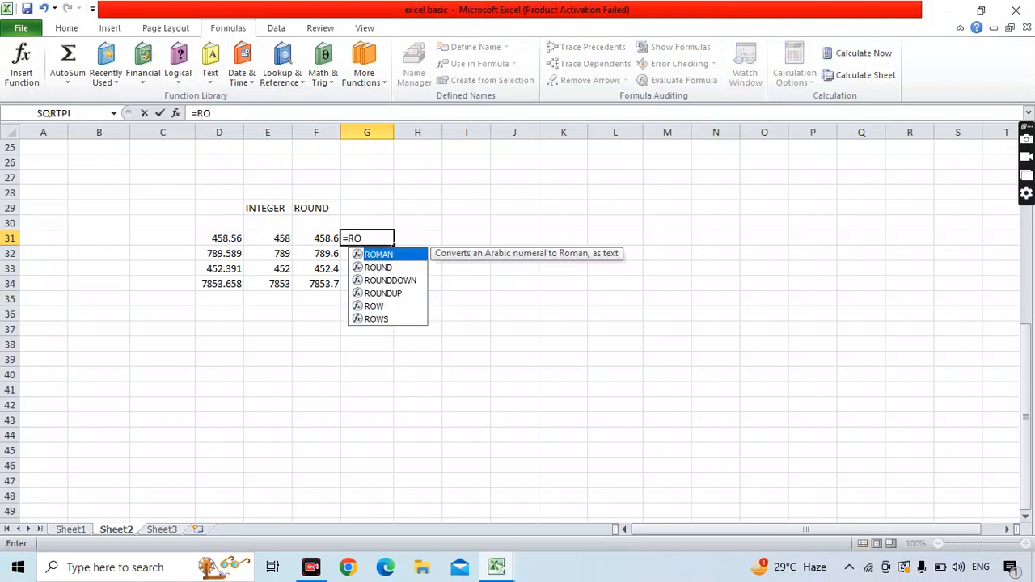
{"action": "key", "text": "Down"}
{"action": "key", "text": "Down"}
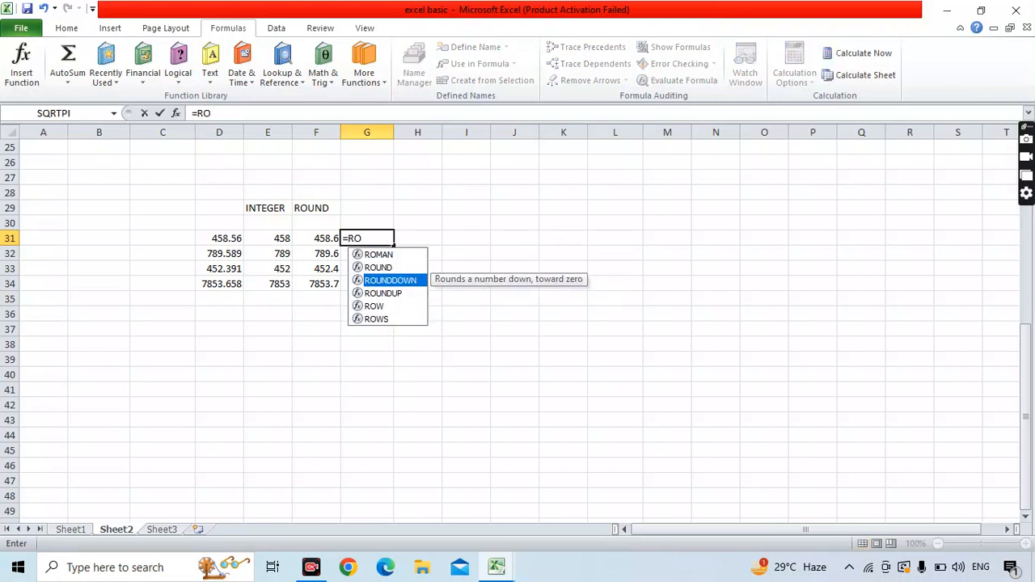
{"action": "key", "text": "Up"}
{"action": "key", "text": "Tab"}
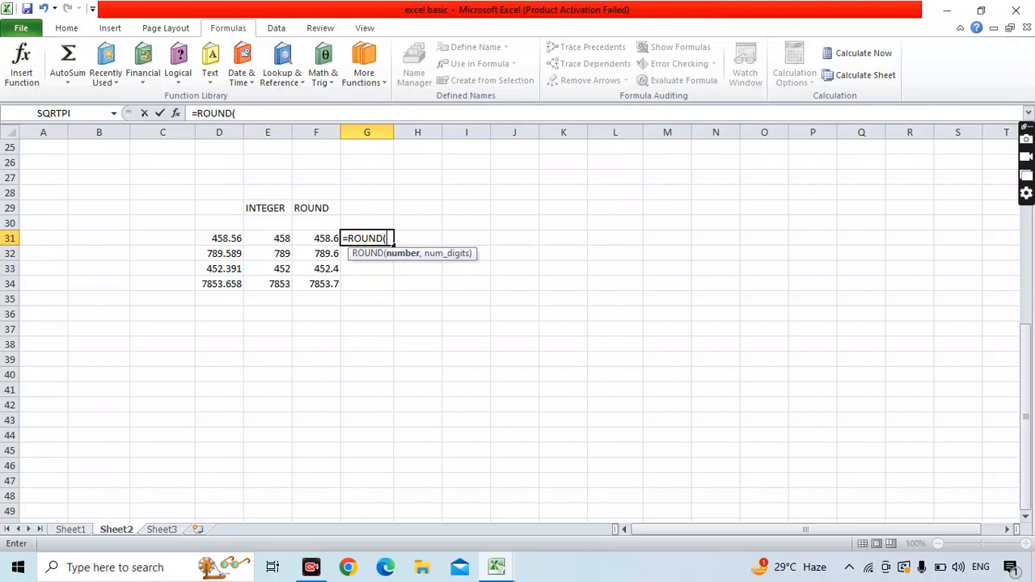
{"action": "left_click", "coordinate": [219, 238]}
{"action": "type", "text": ","}
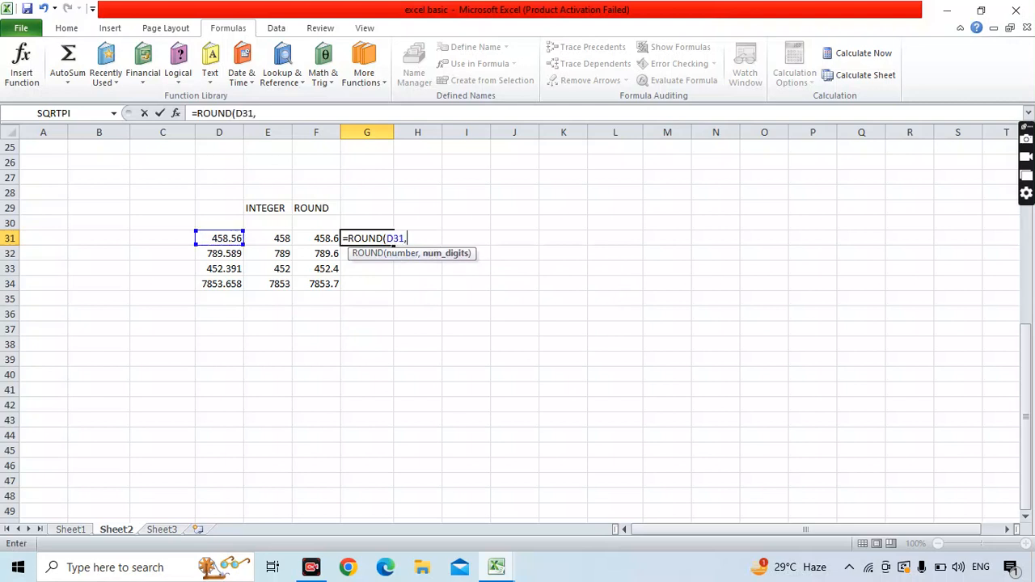
{"action": "type", "text": "2)"}
{"action": "key", "text": "Return"}
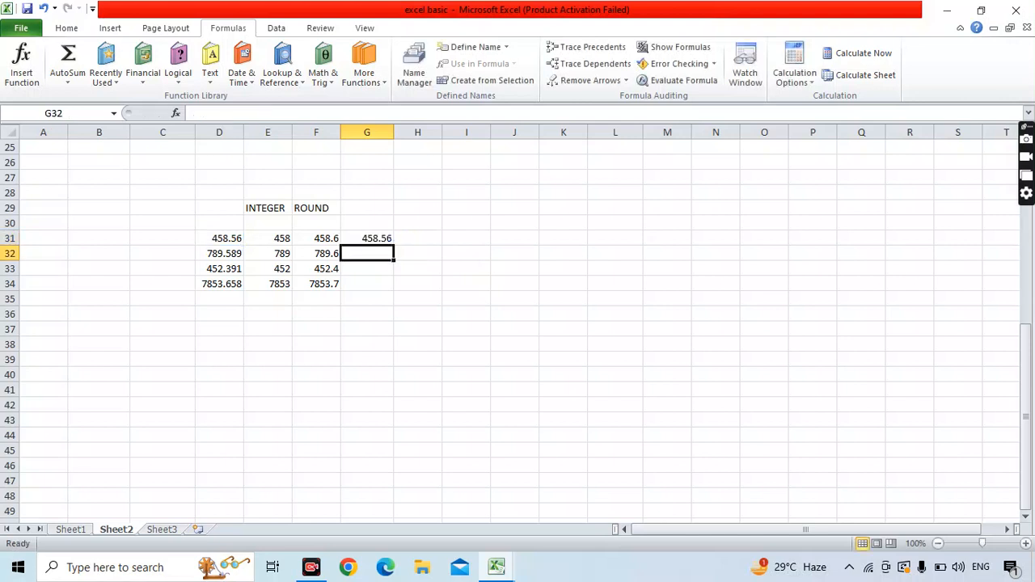
Step: Fill the two-decimal ROUND formula from G31 down to G34 and check it against the source numbers in D32 to D34
{"action": "left_click", "coordinate": [372, 239]}
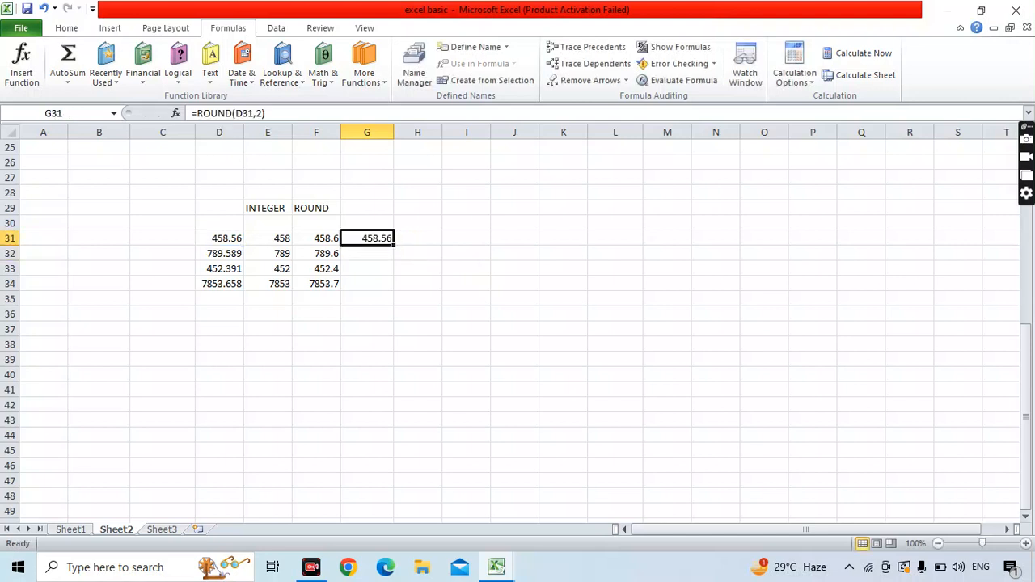
{"action": "left_click_drag", "start_coordinate": [394, 245], "coordinate": [394, 290]}
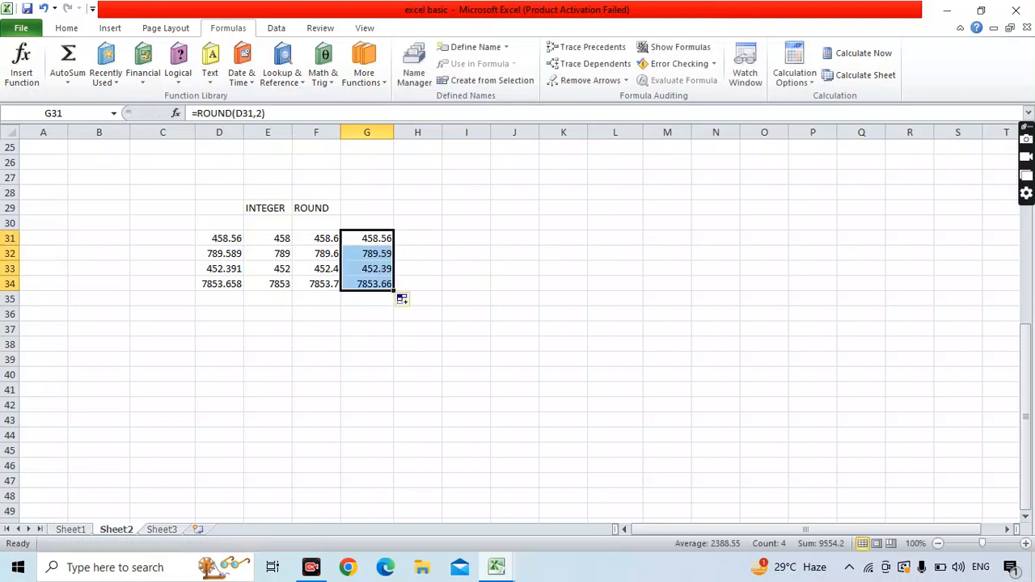
{"action": "left_click", "coordinate": [219, 254]}
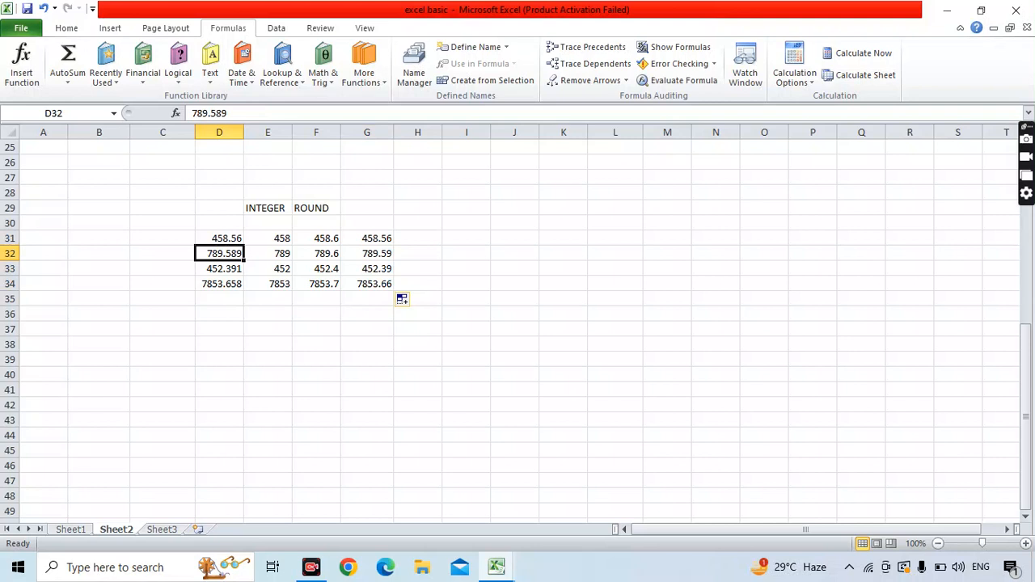
{"action": "left_click", "coordinate": [219, 268]}
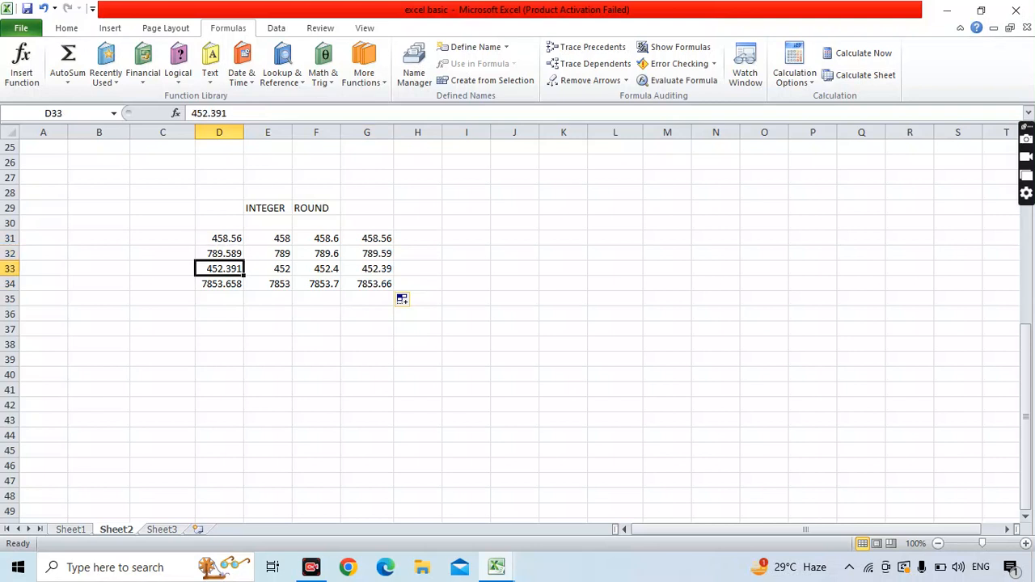
{"action": "left_click", "coordinate": [219, 284]}
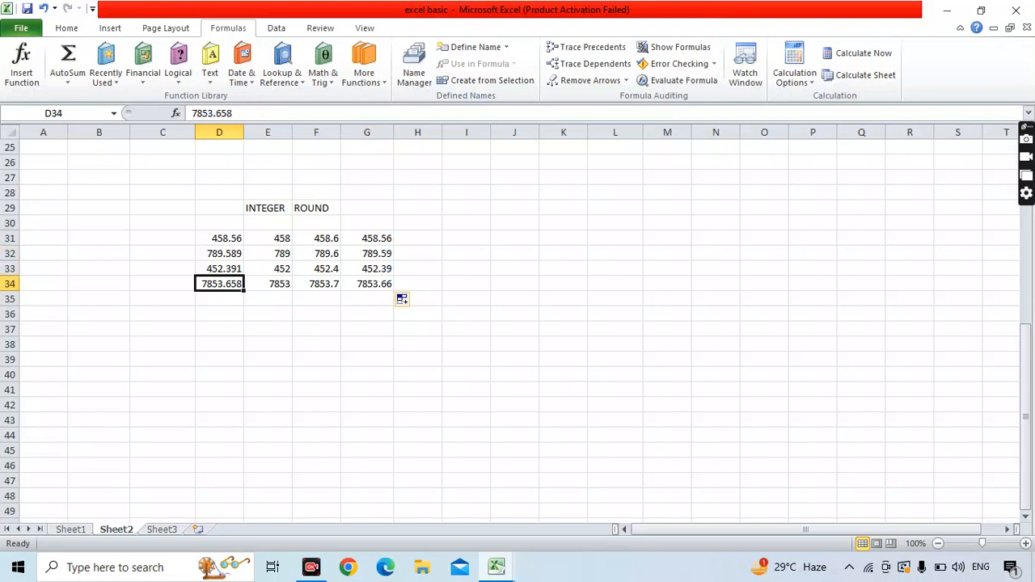
{"action": "left_click", "coordinate": [418, 254]}
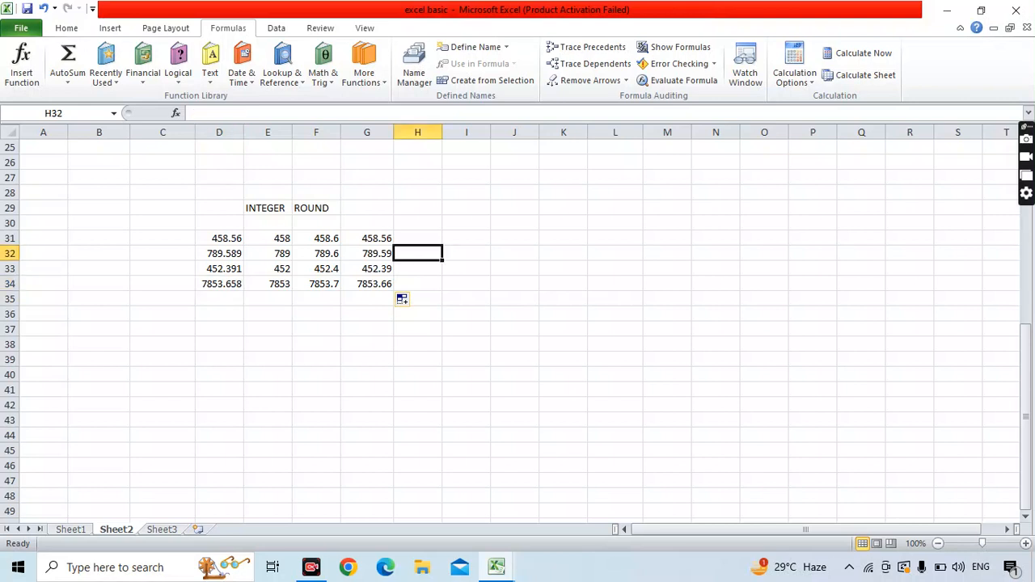
{"action": "left_click", "coordinate": [467, 329]}
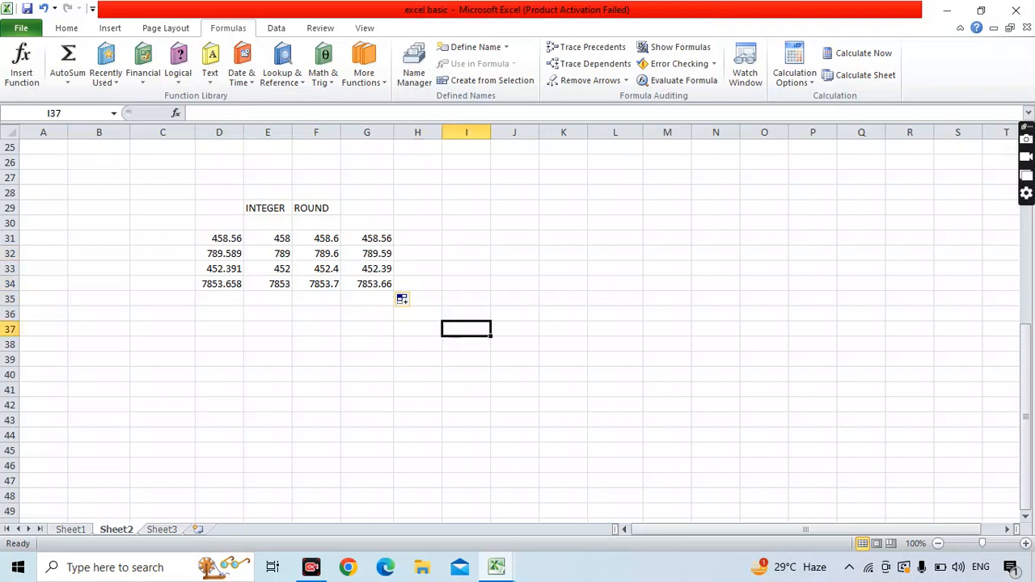
Step: Add the heading TRUNC in cell H29 and truncate D31 to two decimal places in H31 with =TRUNC(D31,2)
{"action": "left_click", "coordinate": [417, 208]}
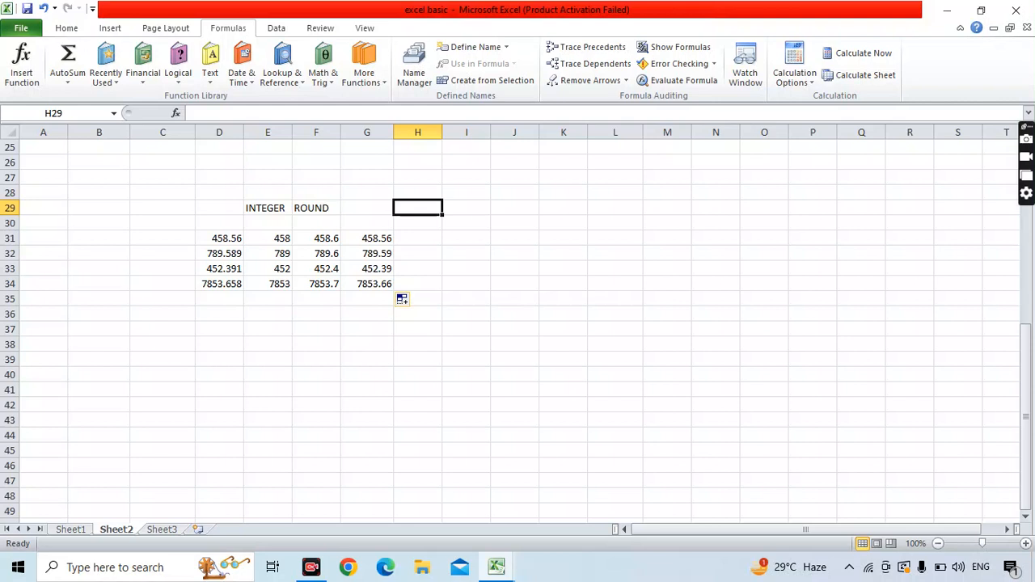
{"action": "type", "text": "TRUNC"}
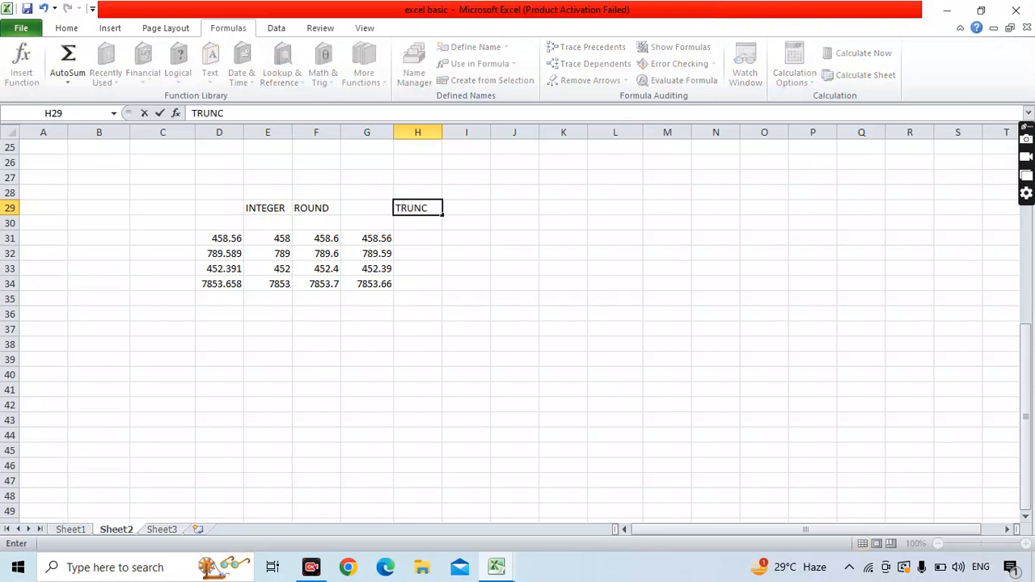
{"action": "left_click", "coordinate": [418, 239]}
{"action": "type", "text": "=T"}
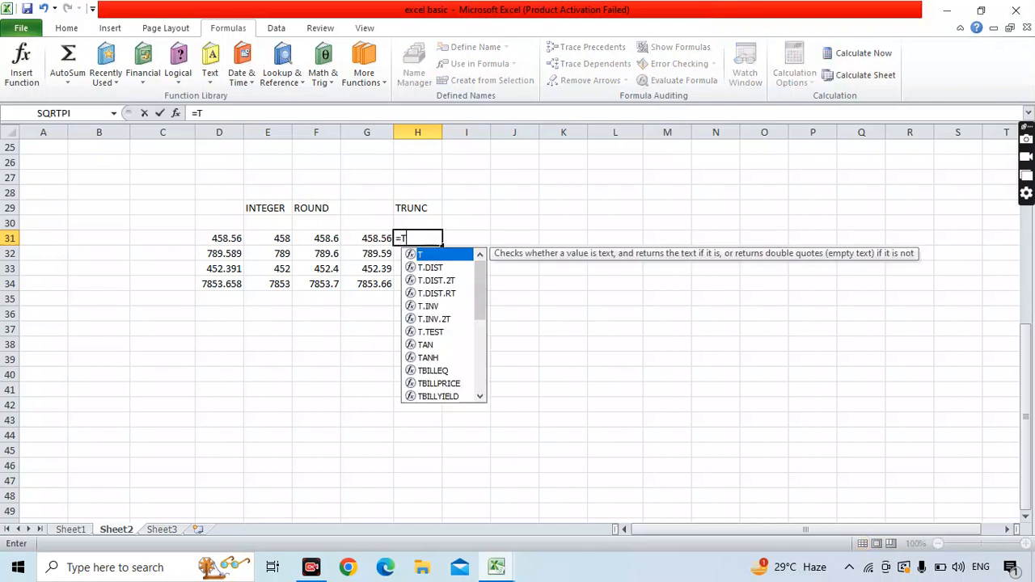
{"action": "type", "text": "R"}
{"action": "key", "text": "Down"}
{"action": "key", "text": "Down"}
{"action": "key", "text": "Down"}
{"action": "key", "text": "Down"}
{"action": "key", "text": "Down"}
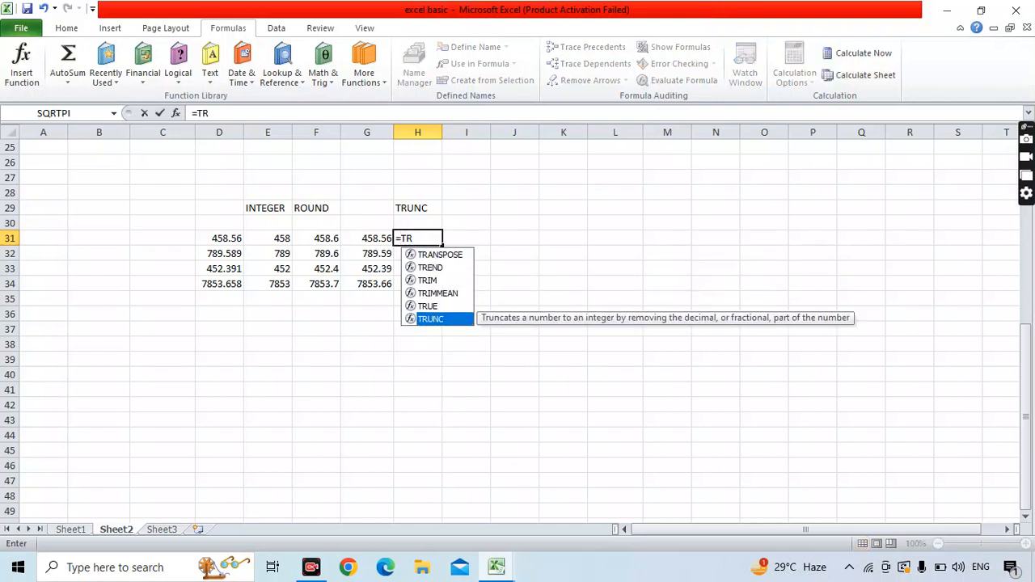
{"action": "key", "text": "Tab"}
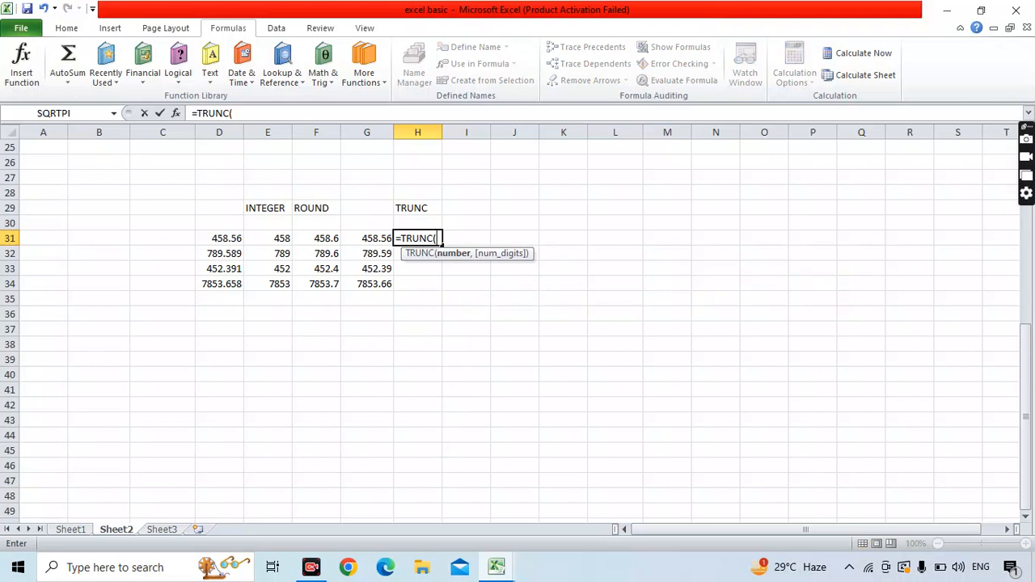
{"action": "left_click", "coordinate": [219, 239]}
{"action": "type", "text": ","}
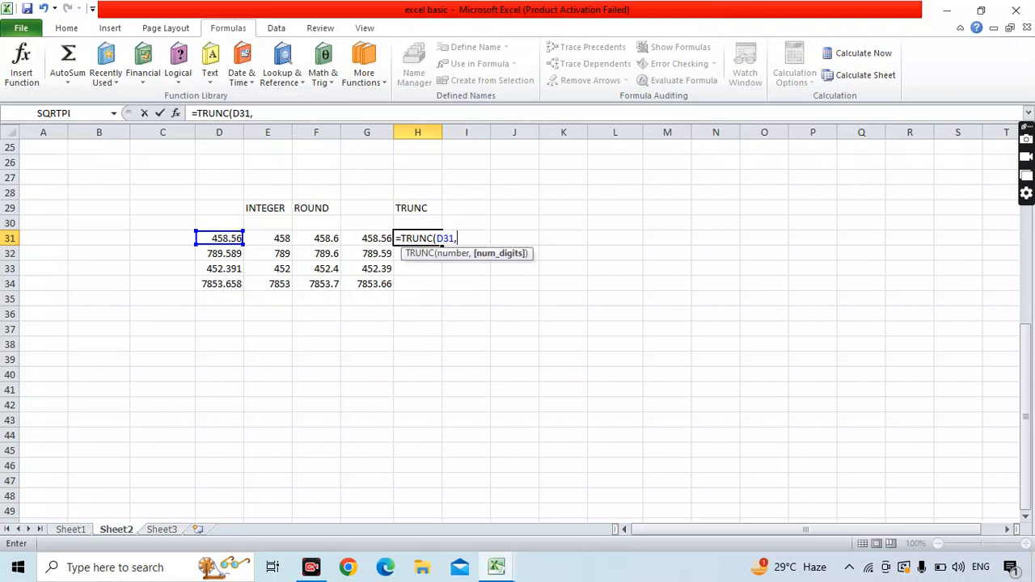
{"action": "type", "text": "2)"}
{"action": "key", "text": "Return"}
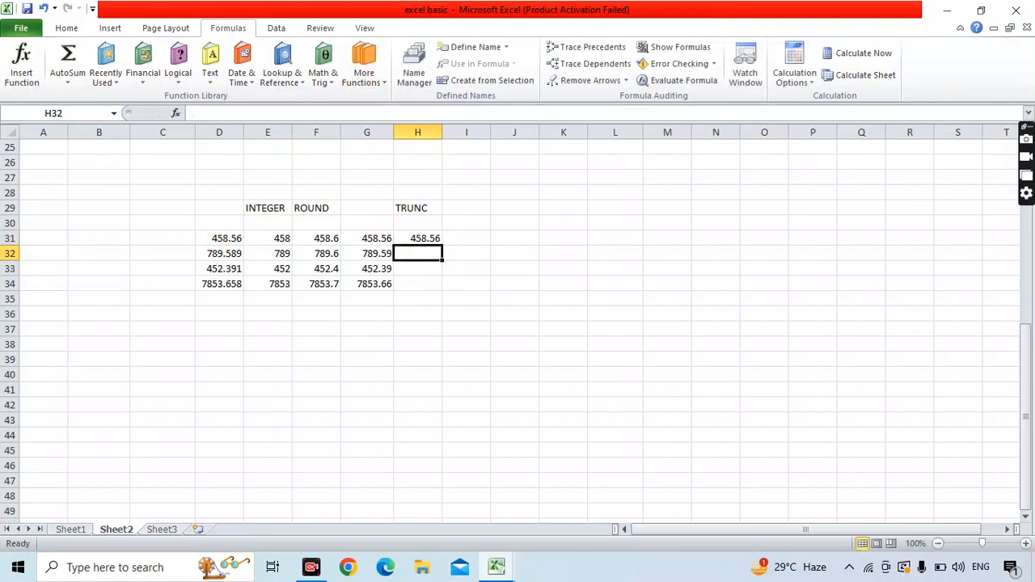
Step: Fill the TRUNC formula from H31 down to H34 and compare it with the ROUND formula in G31
{"action": "left_click", "coordinate": [418, 239]}
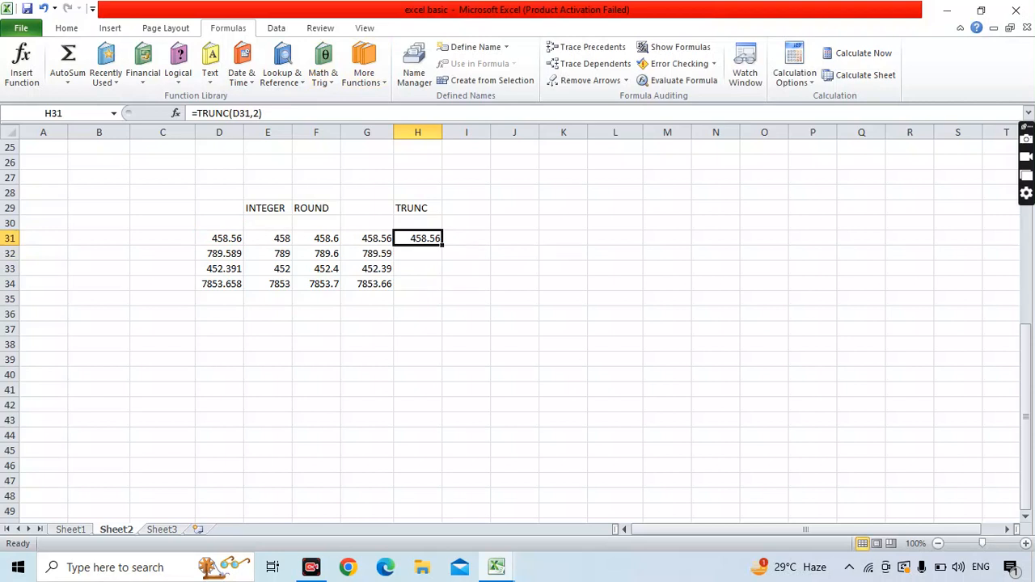
{"action": "left_click_drag", "start_coordinate": [441, 245], "coordinate": [441, 287]}
{"action": "left_click", "coordinate": [418, 314]}
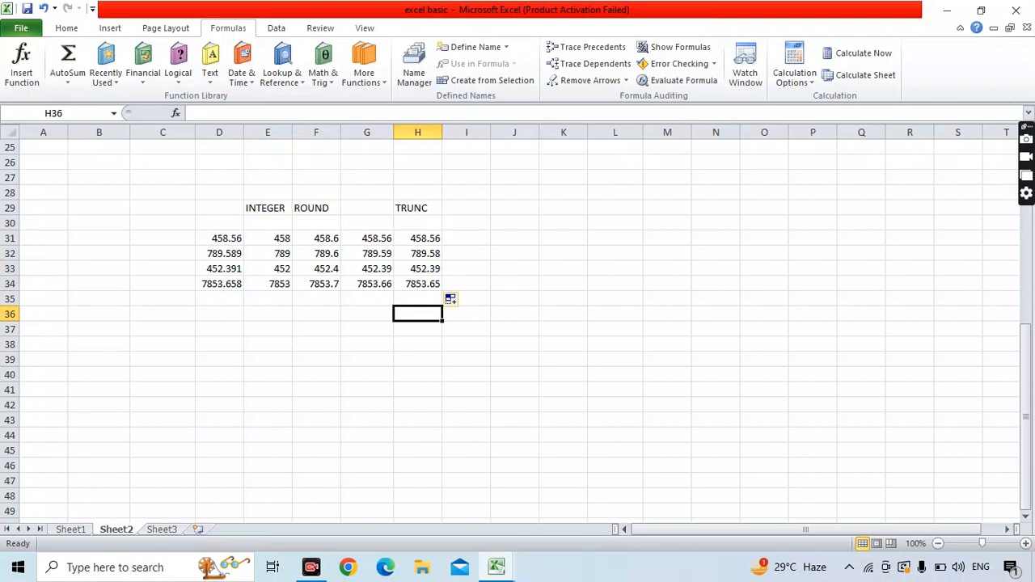
{"action": "left_click", "coordinate": [417, 239]}
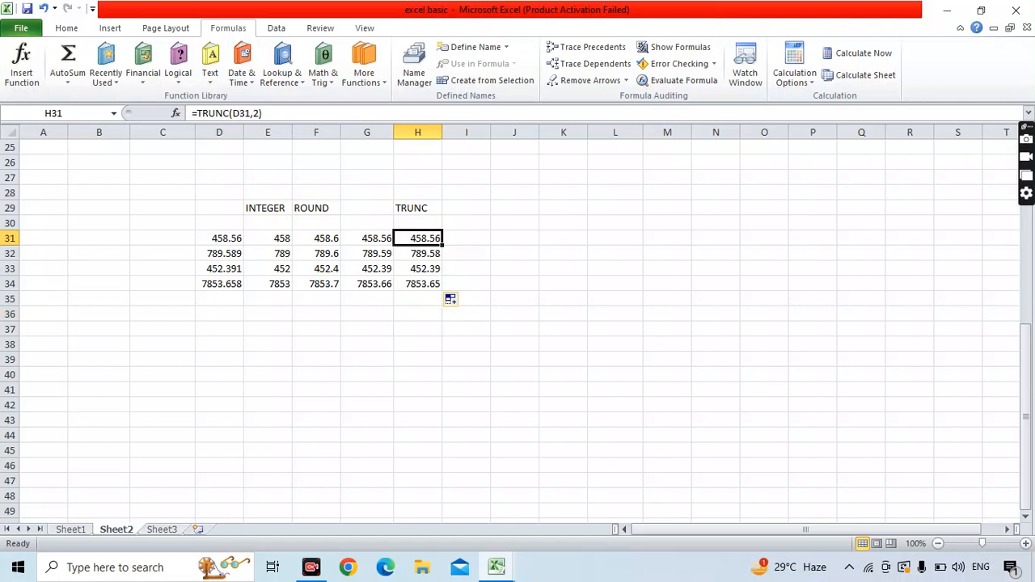
{"action": "double_click", "coordinate": [361, 239]}
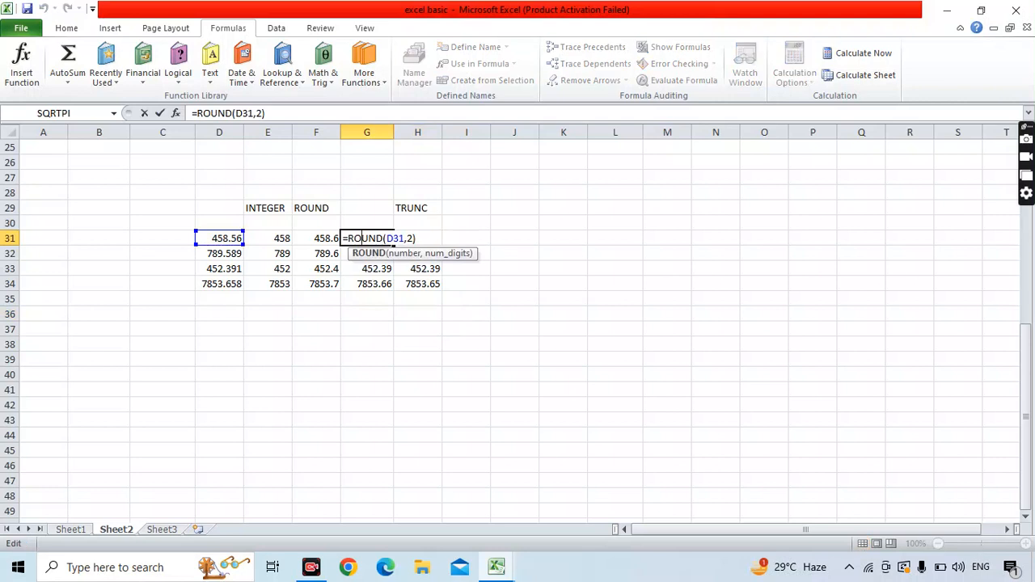
{"action": "key", "text": "Return"}
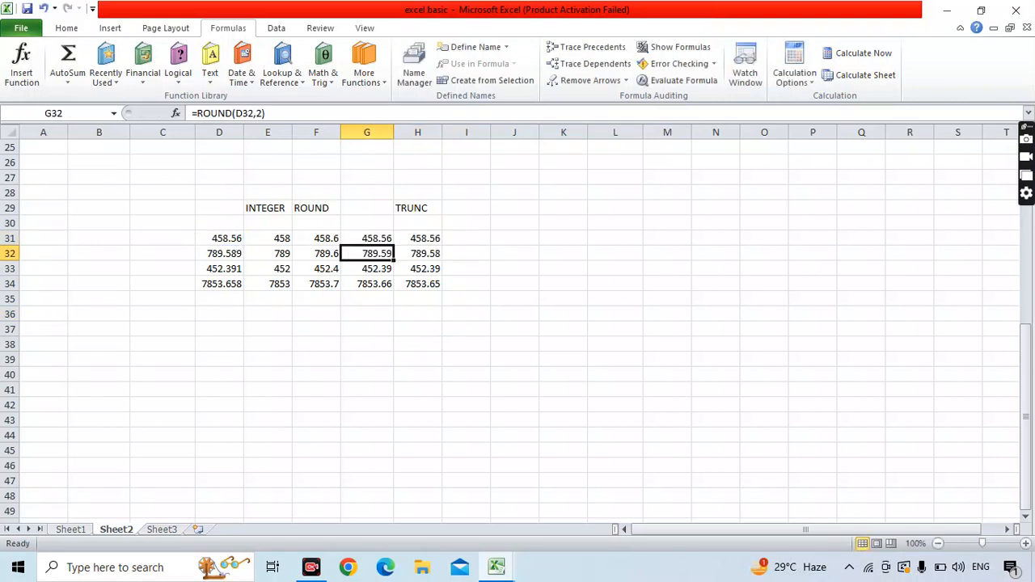
Step: Truncate the number in D31 to one decimal place in cell I31 with =TRUNC(D31,1)
{"action": "left_click", "coordinate": [467, 239]}
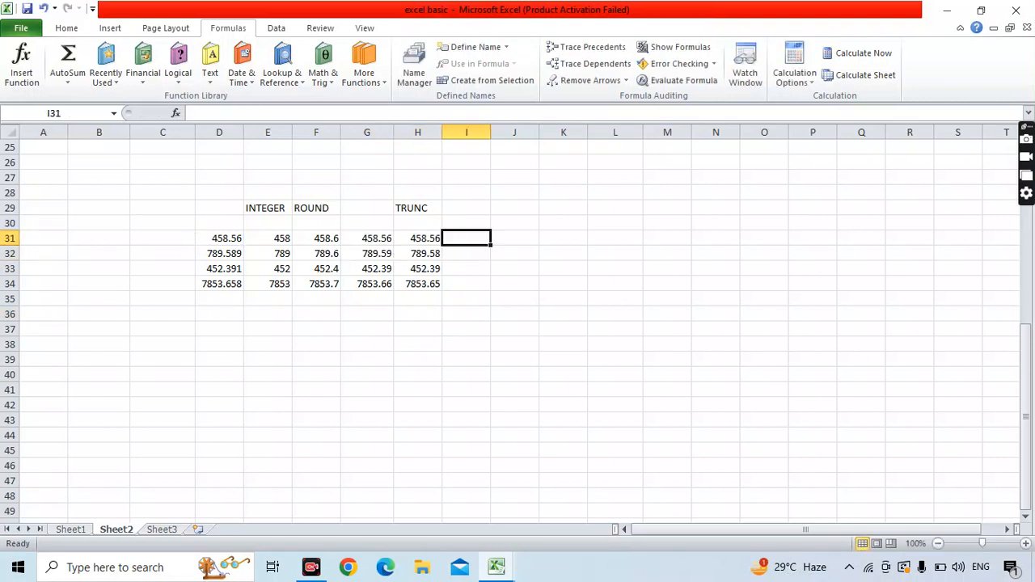
{"action": "type", "text": "=TRU"}
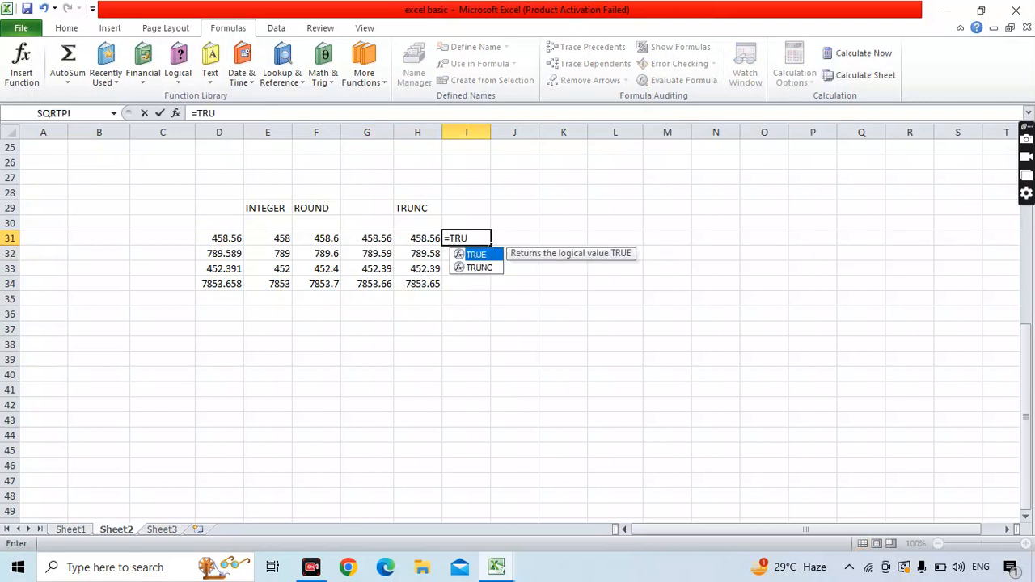
{"action": "key", "text": "Down"}
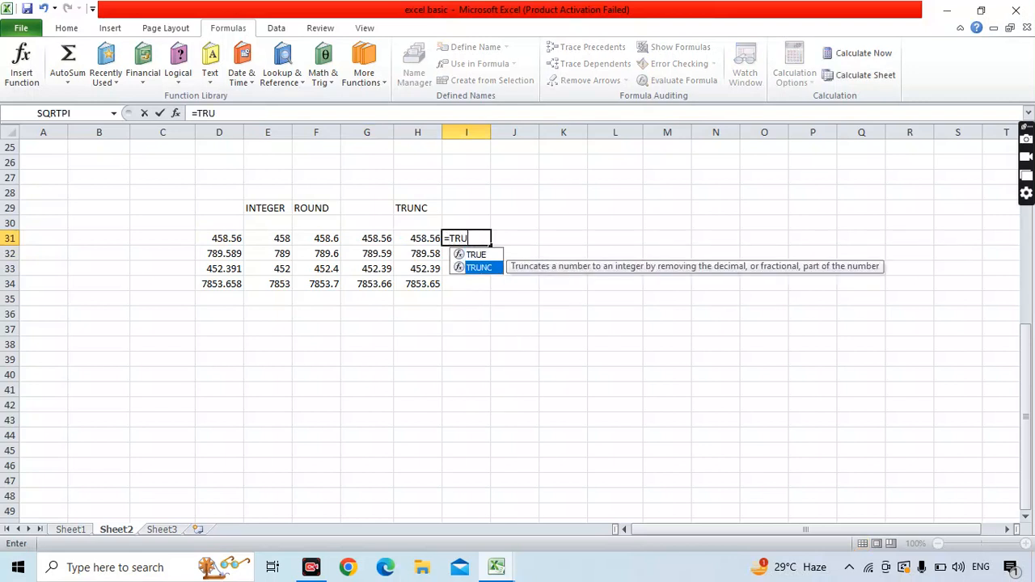
{"action": "key", "text": "Tab"}
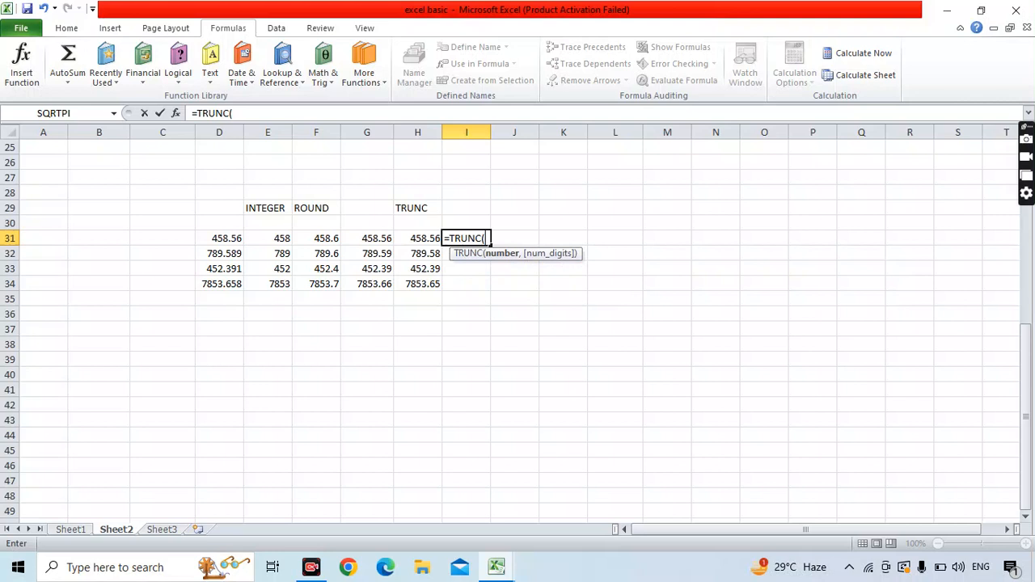
{"action": "left_click", "coordinate": [219, 239]}
{"action": "type", "text": ","}
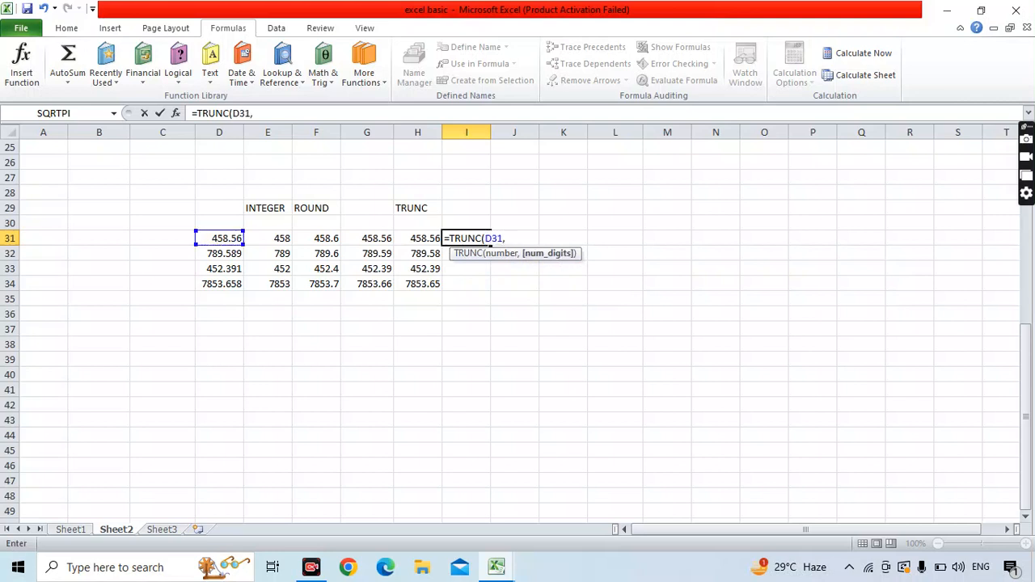
{"action": "type", "text": "1)"}
{"action": "key", "text": "Return"}
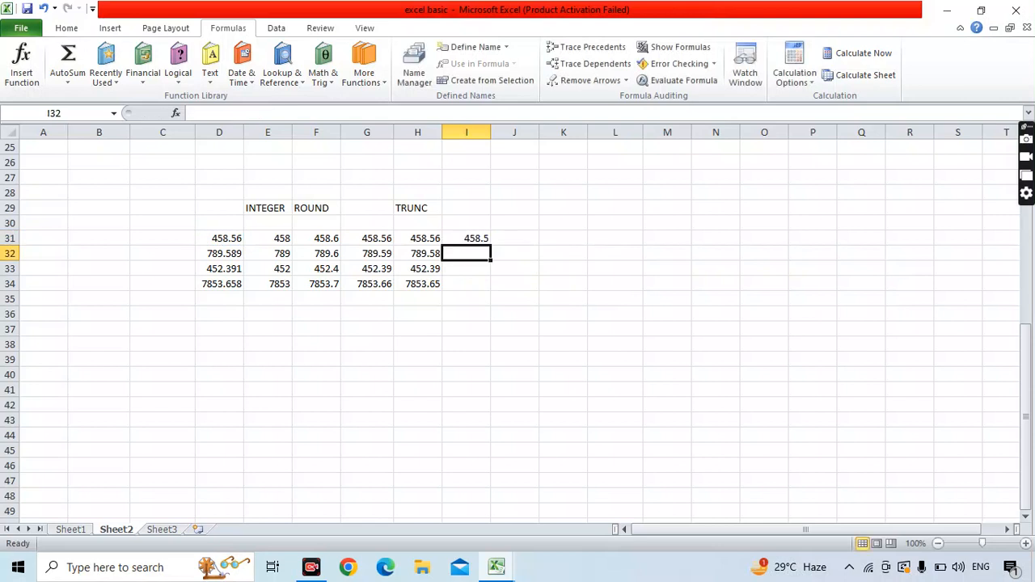
Step: Fill the one-decimal TRUNC formula from I31 down to I34
{"action": "left_click", "coordinate": [467, 239]}
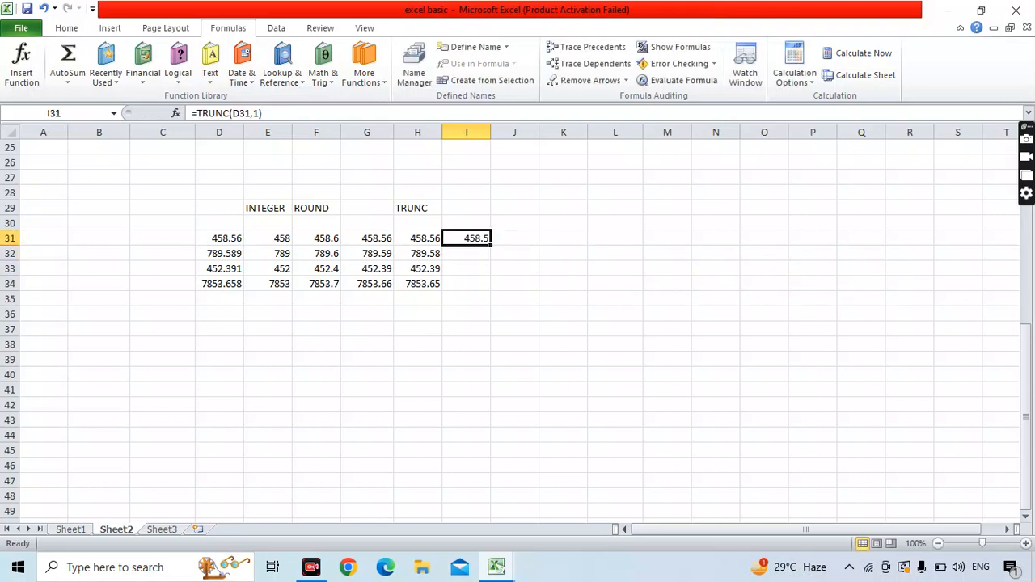
{"action": "left_click_drag", "start_coordinate": [491, 245], "coordinate": [488, 288]}
{"action": "left_click", "coordinate": [467, 389]}
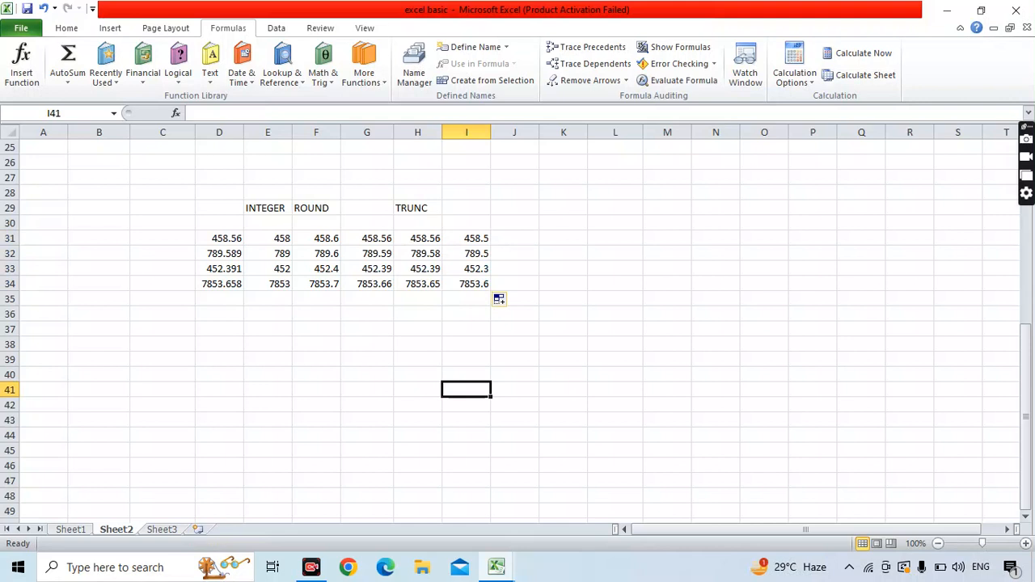
{"action": "left_click", "coordinate": [615, 330]}
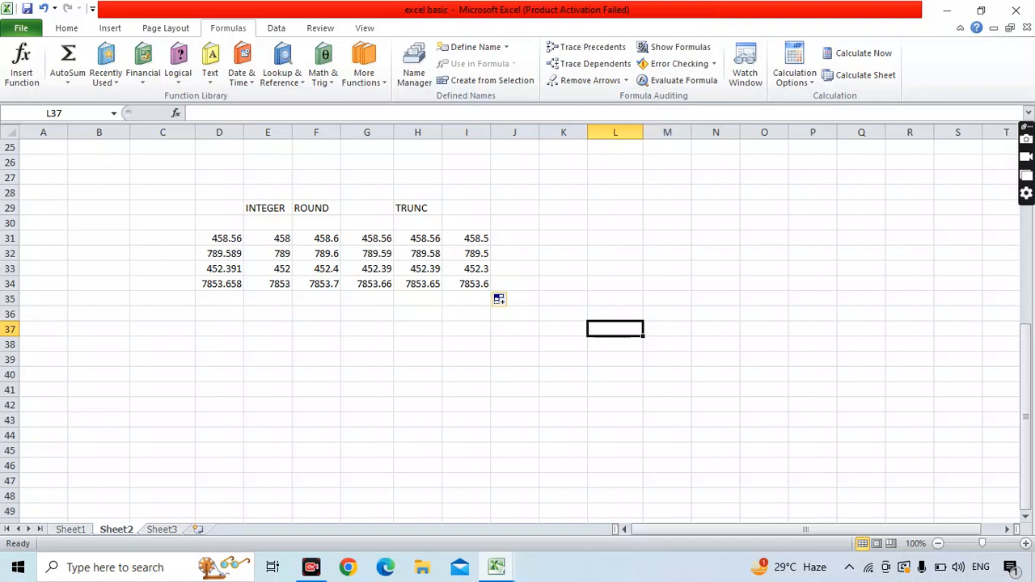
Step: Add the heading EVEN in cell K29 and round D31 to an even integer in K31 with =EVEN(D31)
{"action": "left_click", "coordinate": [564, 239]}
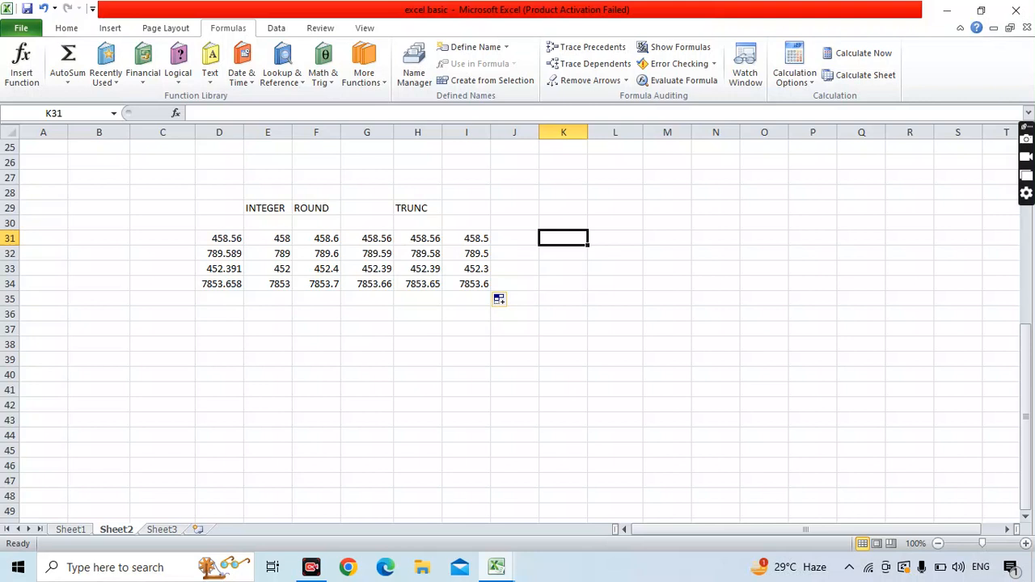
{"action": "left_click", "coordinate": [564, 208]}
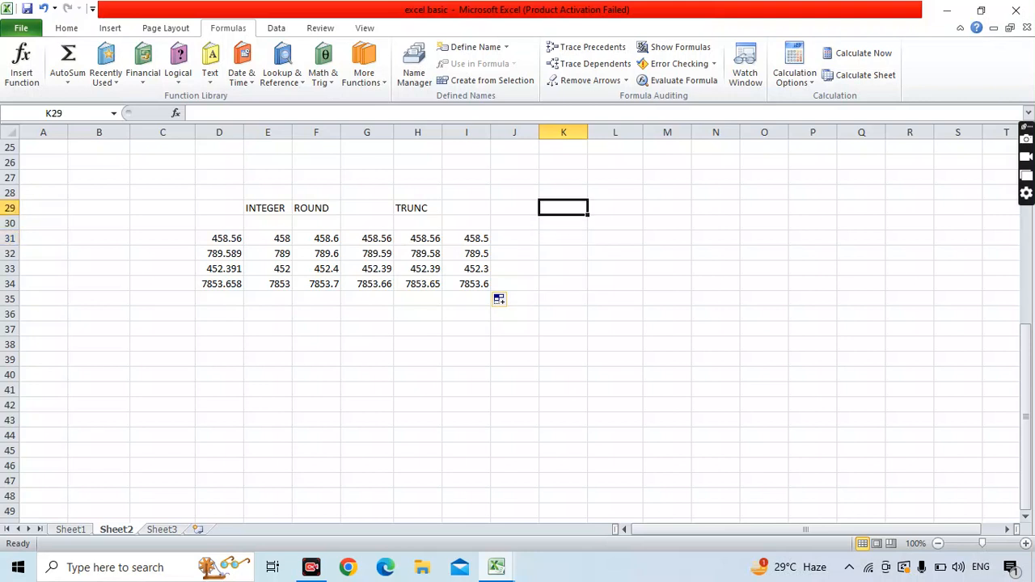
{"action": "type", "text": "EVEN"}
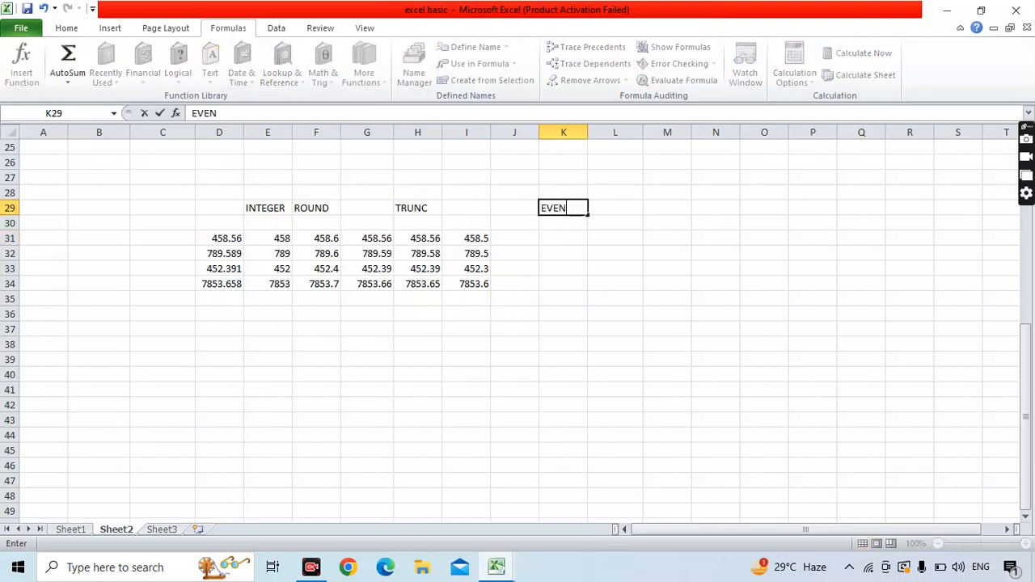
{"action": "key", "text": "Return"}
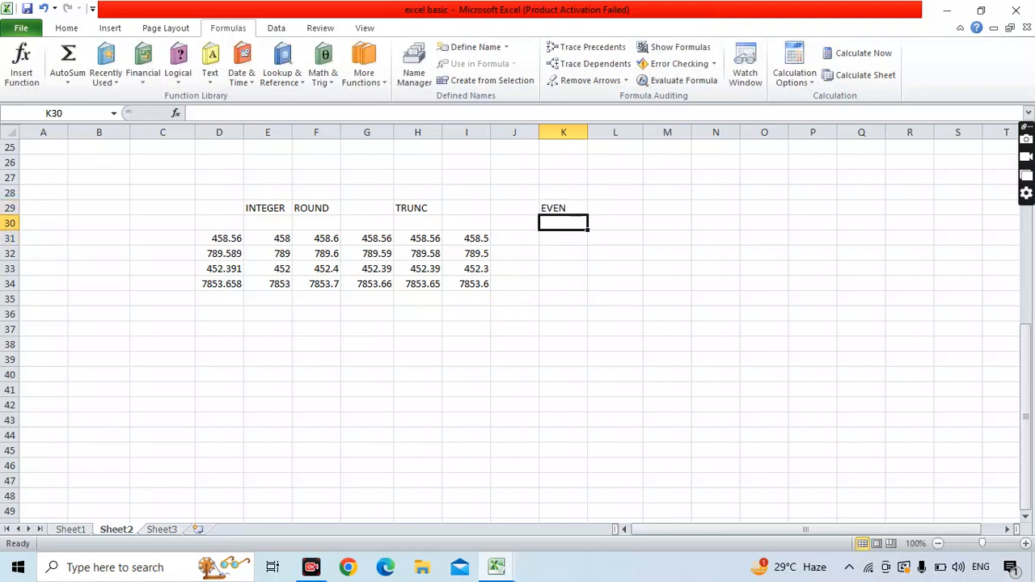
{"action": "left_click", "coordinate": [564, 238]}
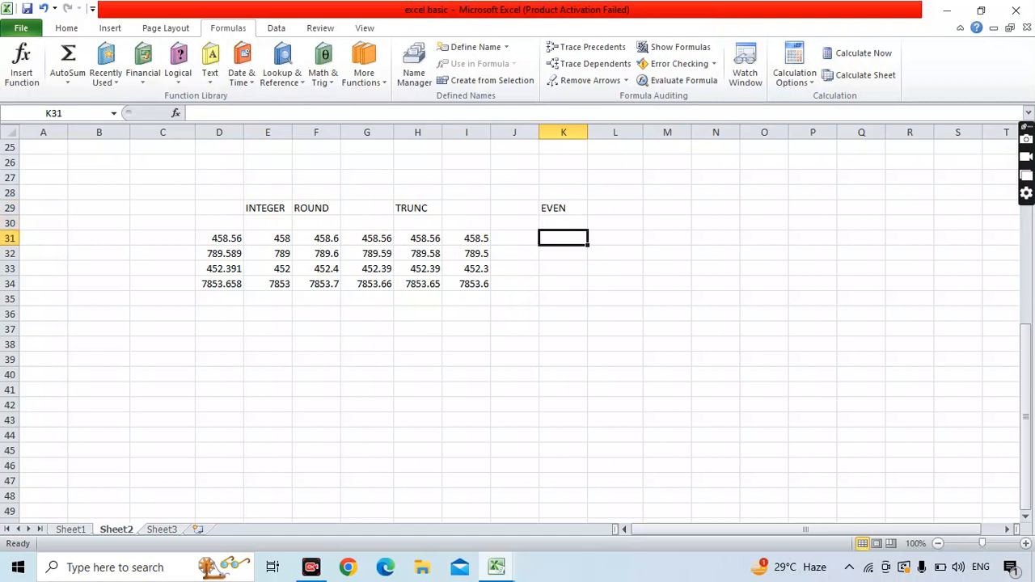
{"action": "type", "text": "=EV"}
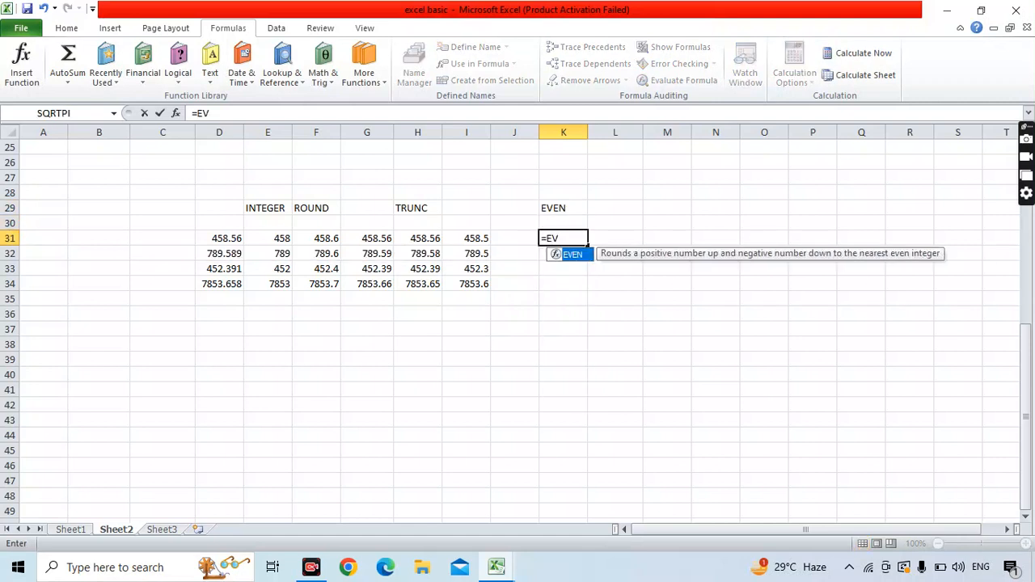
{"action": "key", "text": "Tab"}
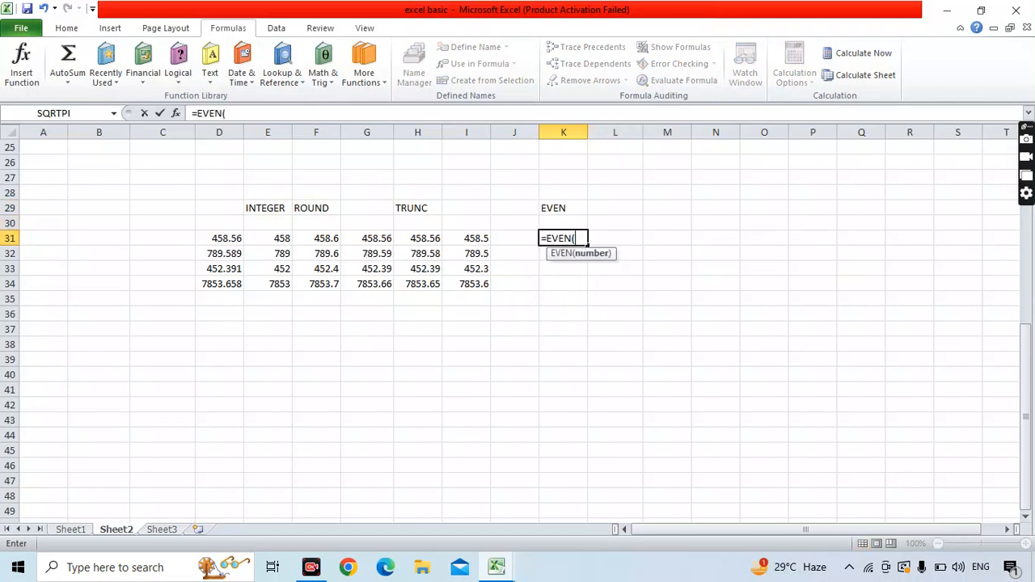
{"action": "left_click", "coordinate": [219, 239]}
{"action": "key", "text": "Return"}
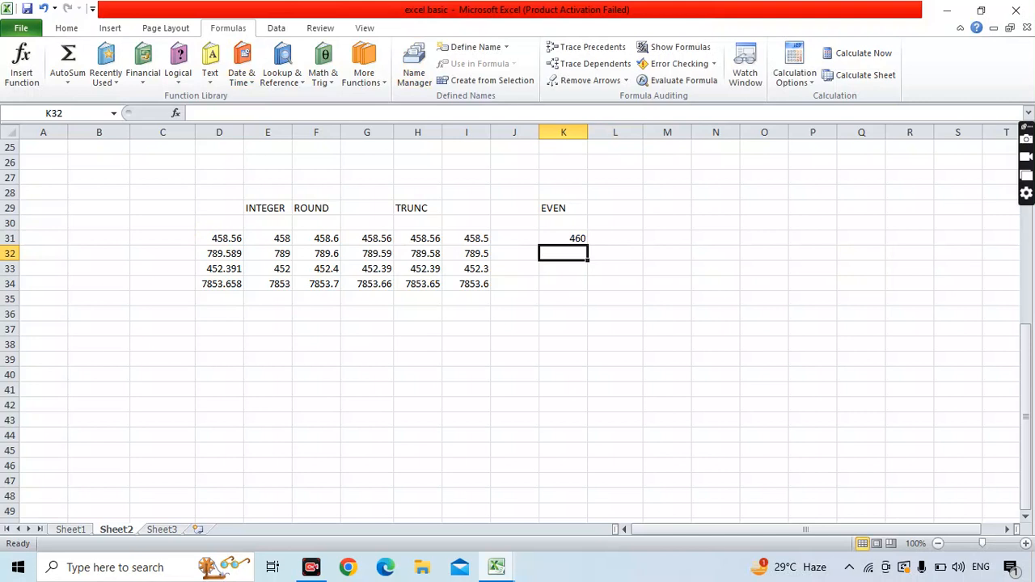
Step: Fill the EVEN formula from K31 down to K34 and compare it with the INT formula in E31 and the source numbers
{"action": "left_click", "coordinate": [564, 237]}
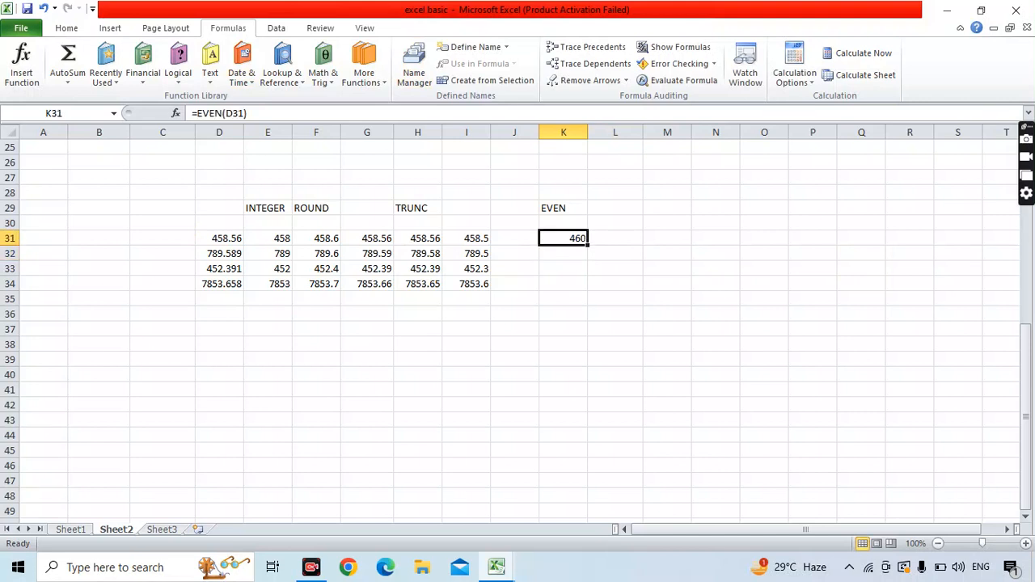
{"action": "left_click_drag", "start_coordinate": [588, 244], "coordinate": [588, 288]}
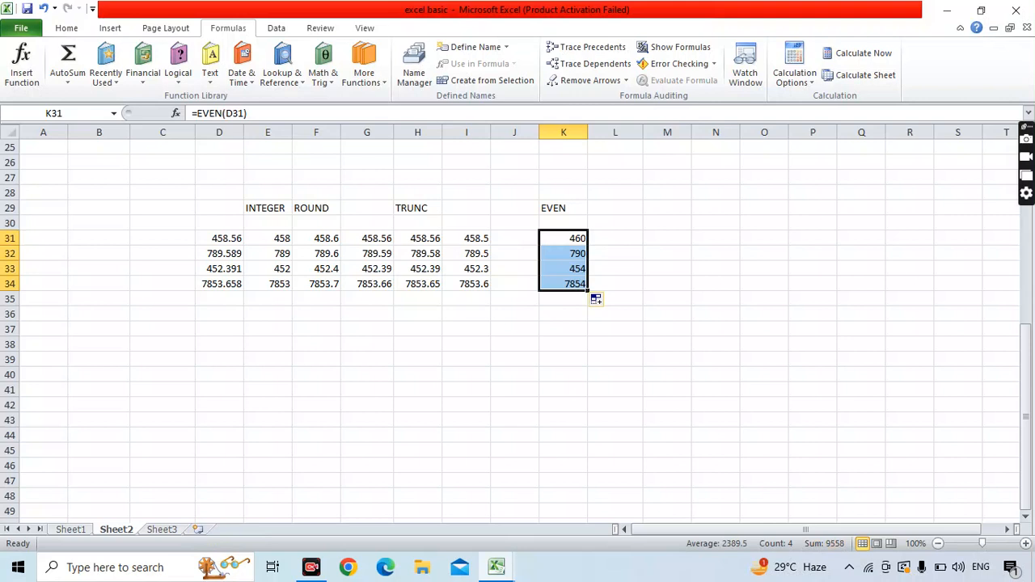
{"action": "left_click", "coordinate": [268, 238]}
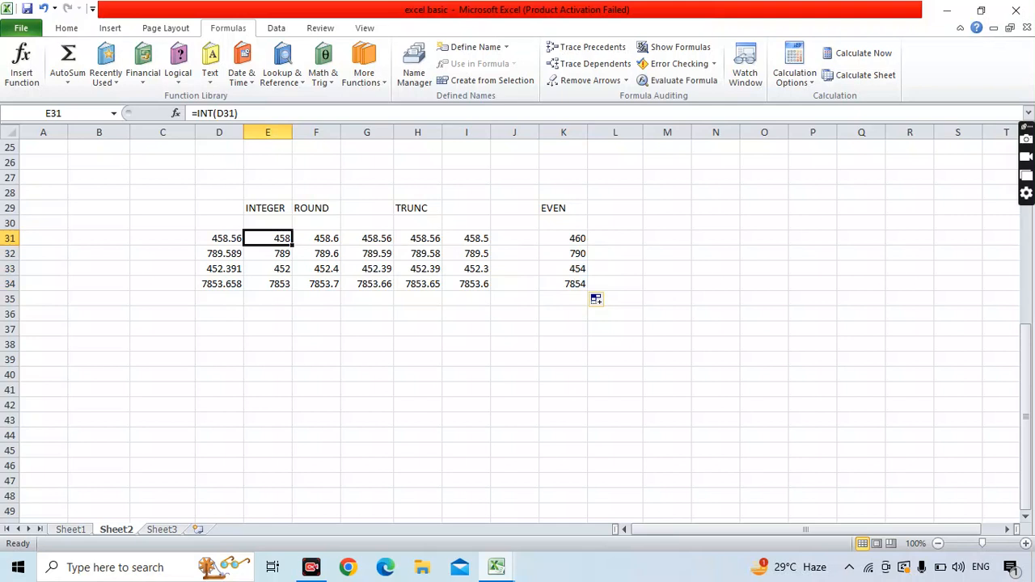
{"action": "left_click", "coordinate": [564, 238]}
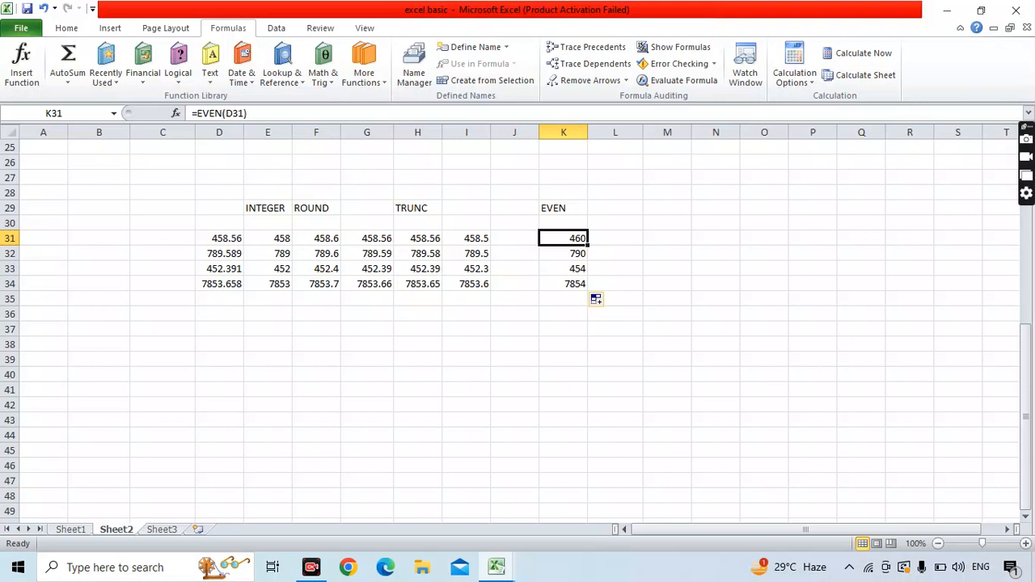
{"action": "left_click", "coordinate": [219, 269]}
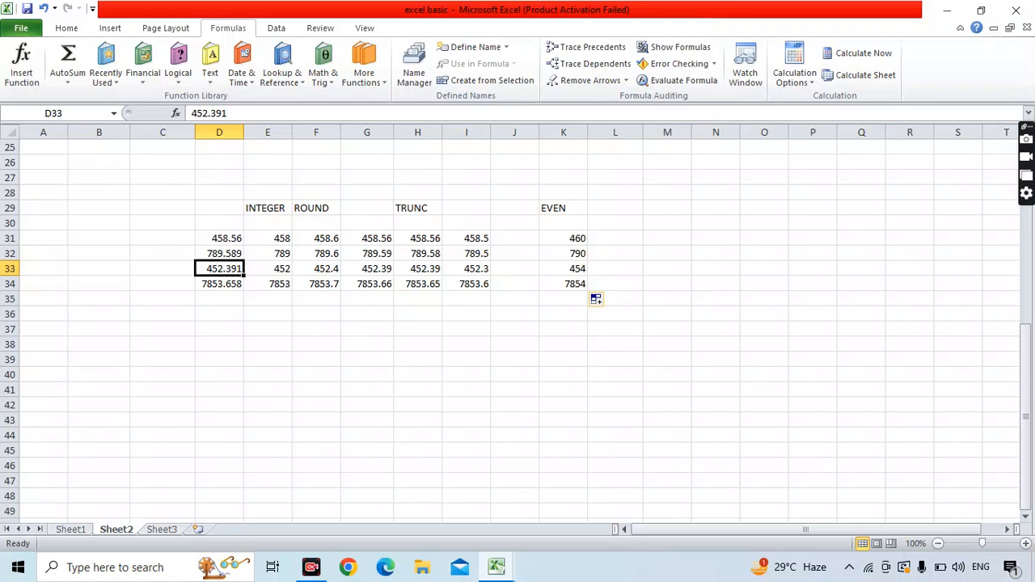
{"action": "key", "text": "Up"}
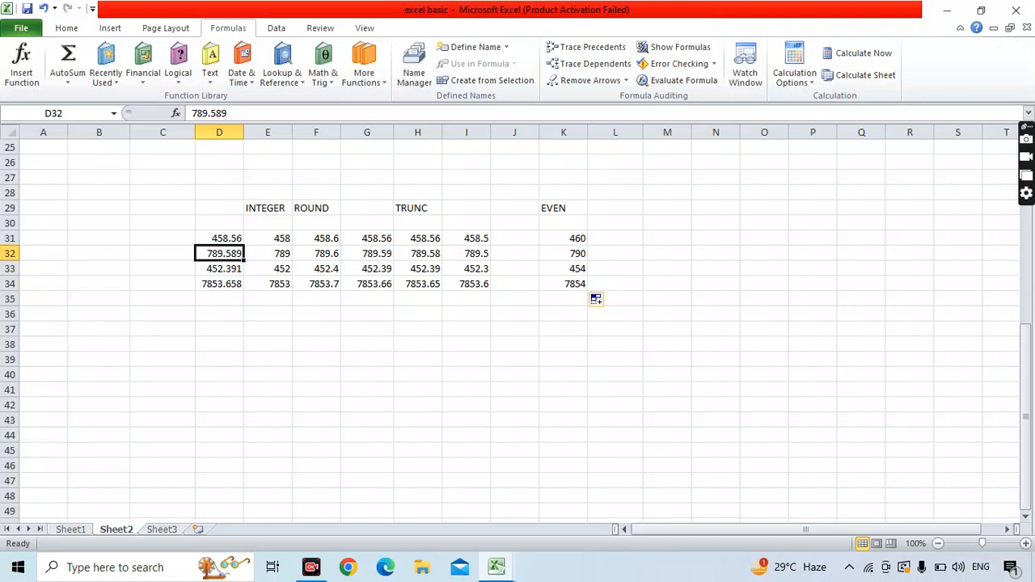
{"action": "key", "text": "Up"}
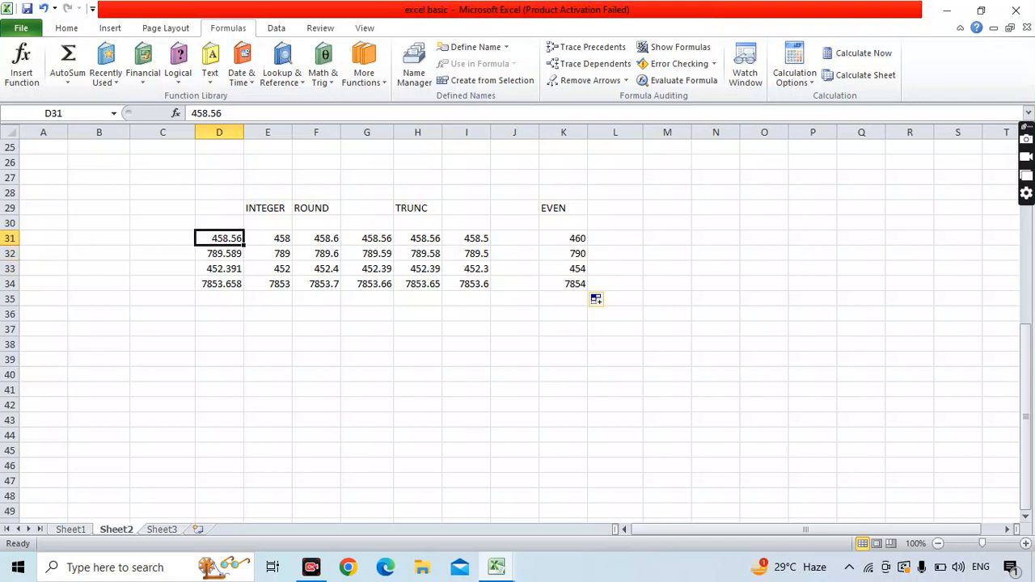
{"action": "left_click", "coordinate": [614, 208]}
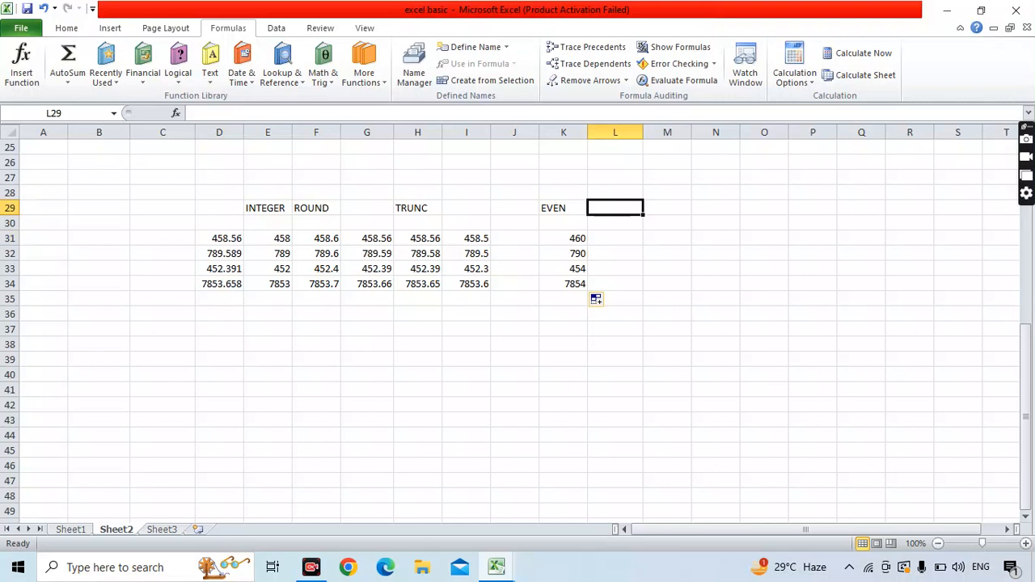
Step: Change the source number in cell D33 to 454.591
{"action": "double_click", "coordinate": [226, 269]}
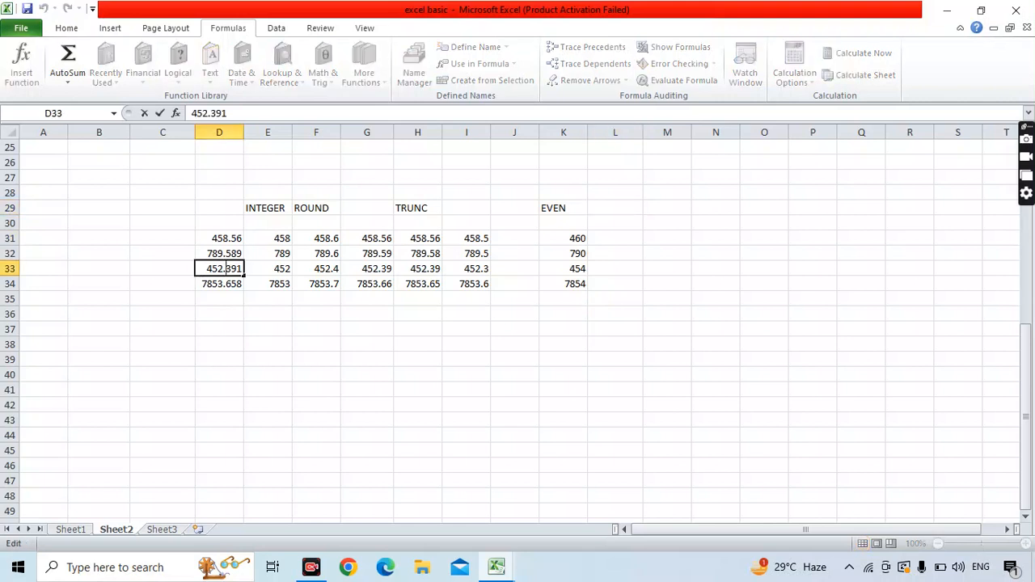
{"action": "key", "text": "Right"}
{"action": "key", "text": "BackSpace"}
{"action": "type", "text": "5"}
{"action": "key", "text": "Left"}
{"action": "key", "text": "Left"}
{"action": "key", "text": "BackSpace"}
{"action": "type", "text": "5"}
{"action": "key", "text": "BackSpace"}
{"action": "type", "text": "4"}
{"action": "key", "text": "Return"}
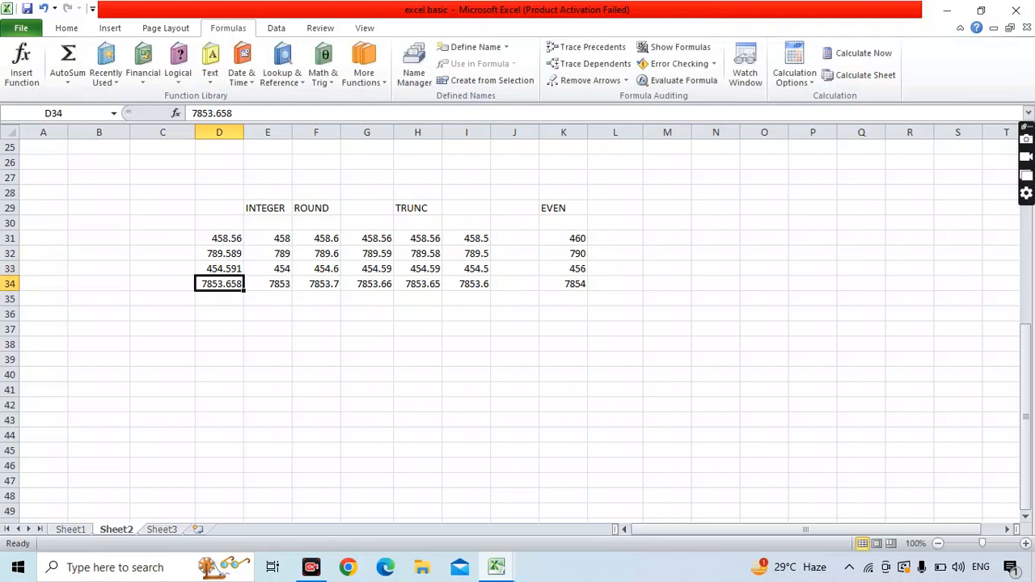
{"action": "left_click", "coordinate": [219, 268]}
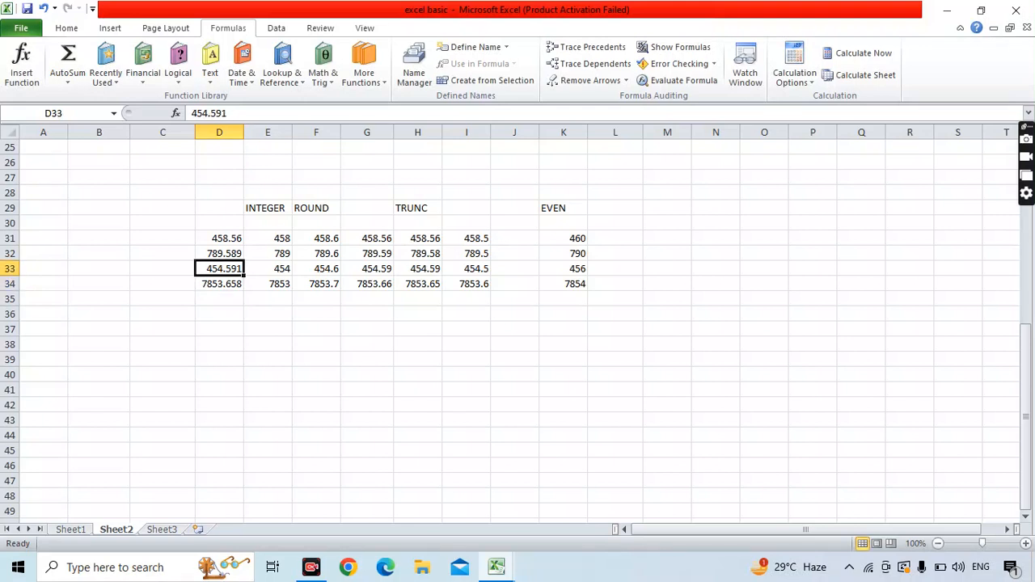
Step: Add the heading ODD in cell L29 and round D31 to an odd integer in L31 with =ODD(D31)
{"action": "left_click", "coordinate": [615, 208]}
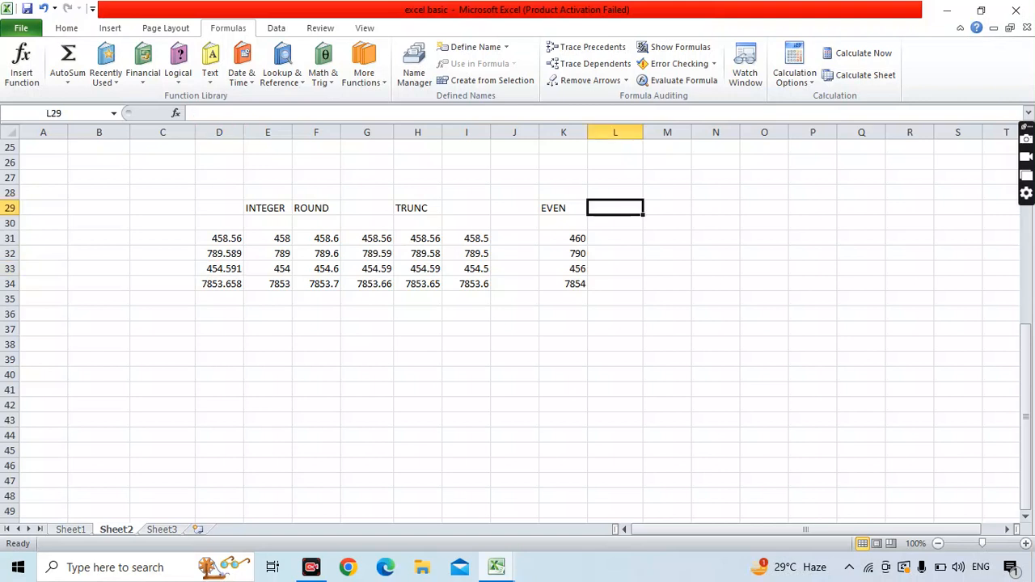
{"action": "type", "text": "ODD"}
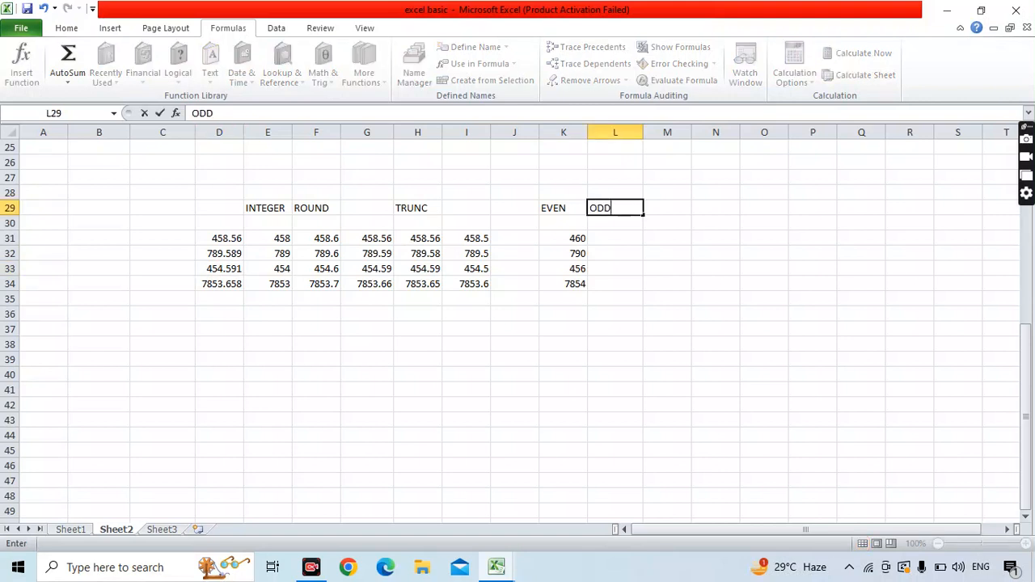
{"action": "left_click", "coordinate": [614, 239]}
{"action": "type", "text": "="}
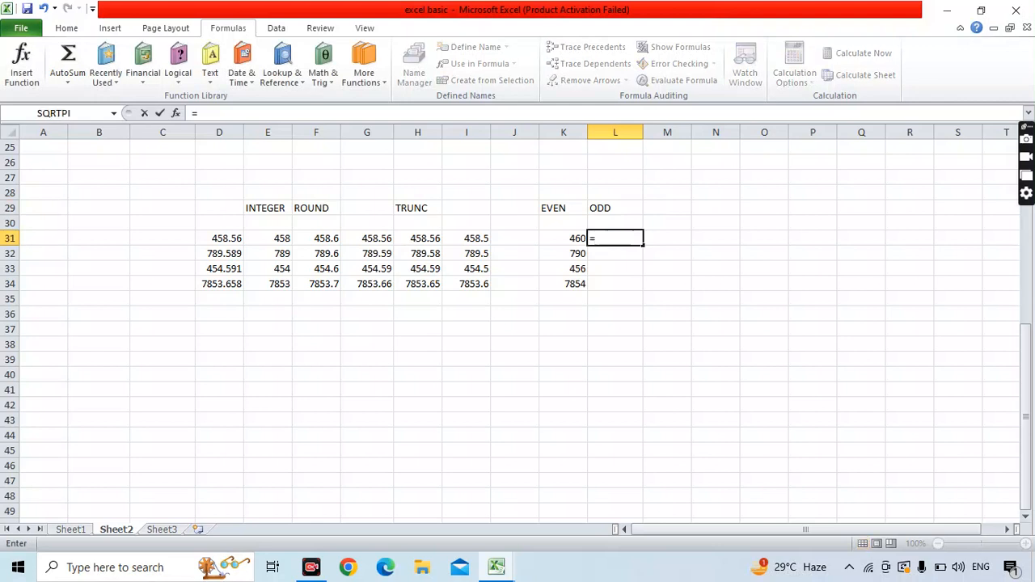
{"action": "type", "text": "ODD("}
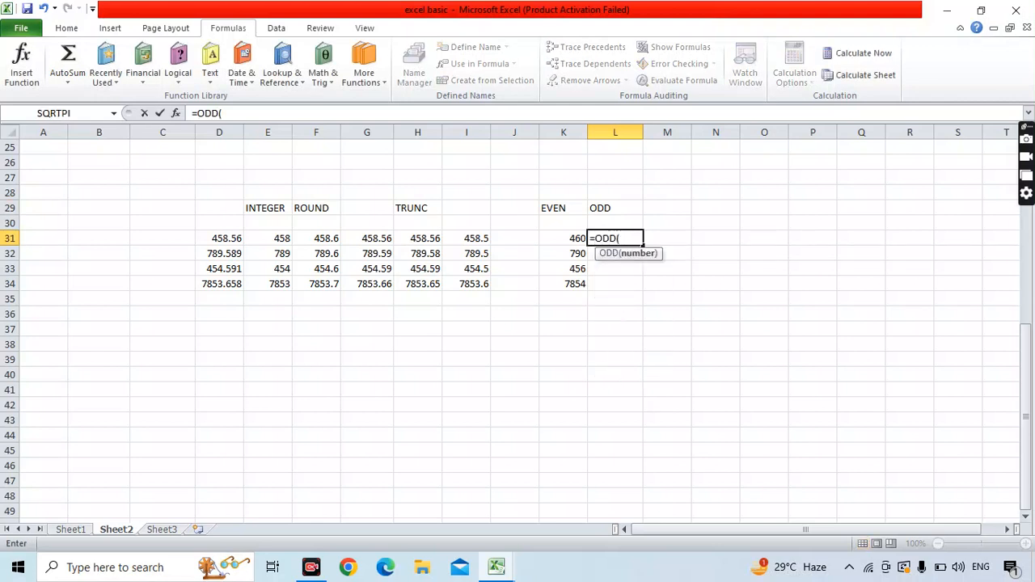
{"action": "left_click", "coordinate": [219, 238]}
{"action": "type", "text": ")"}
{"action": "key", "text": "Return"}
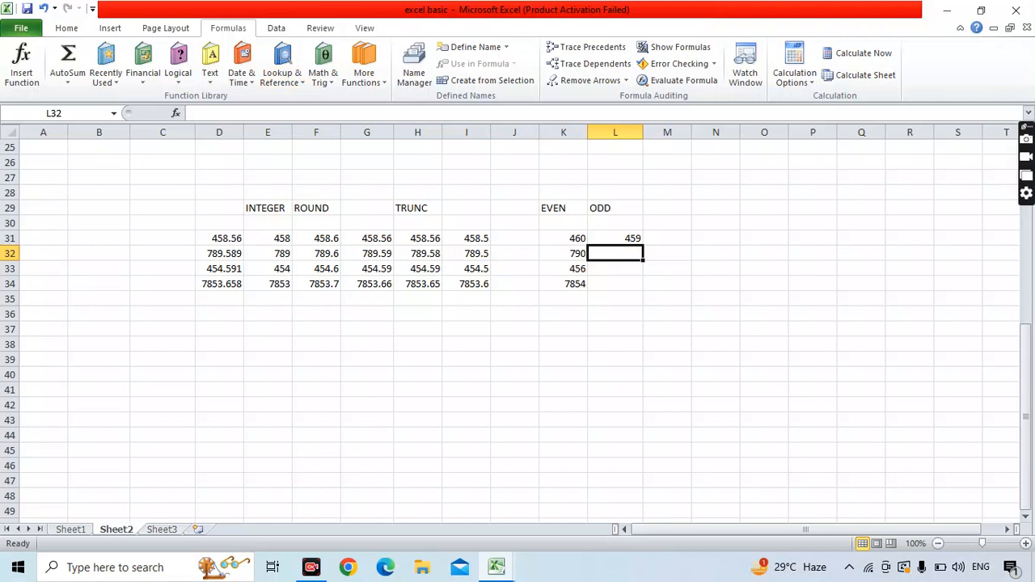
Step: Fill the ODD formula from L31 down to L34 and compare the ODD and EVEN columns
{"action": "left_click", "coordinate": [616, 239]}
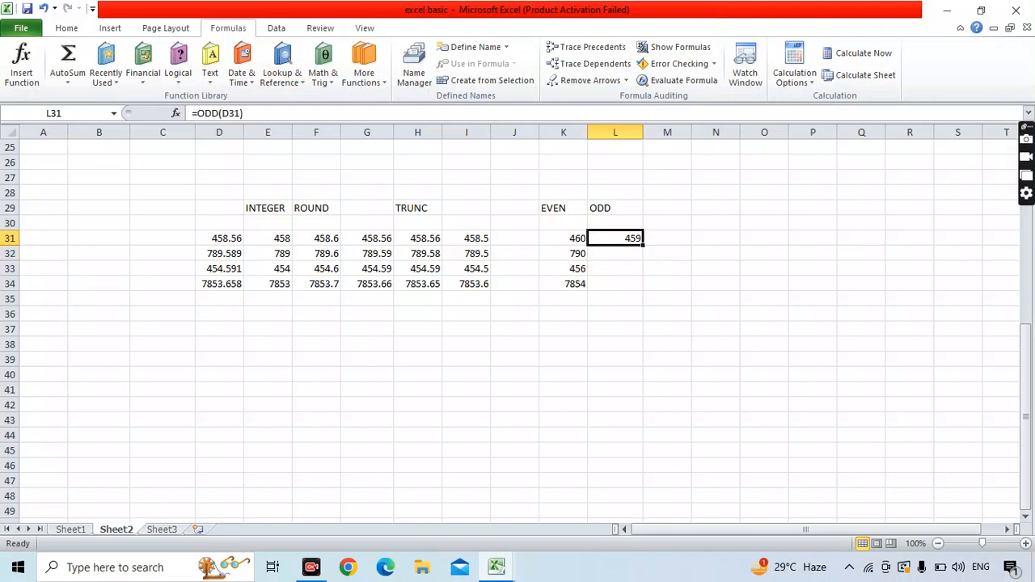
{"action": "left_click_drag", "start_coordinate": [643, 244], "coordinate": [639, 288]}
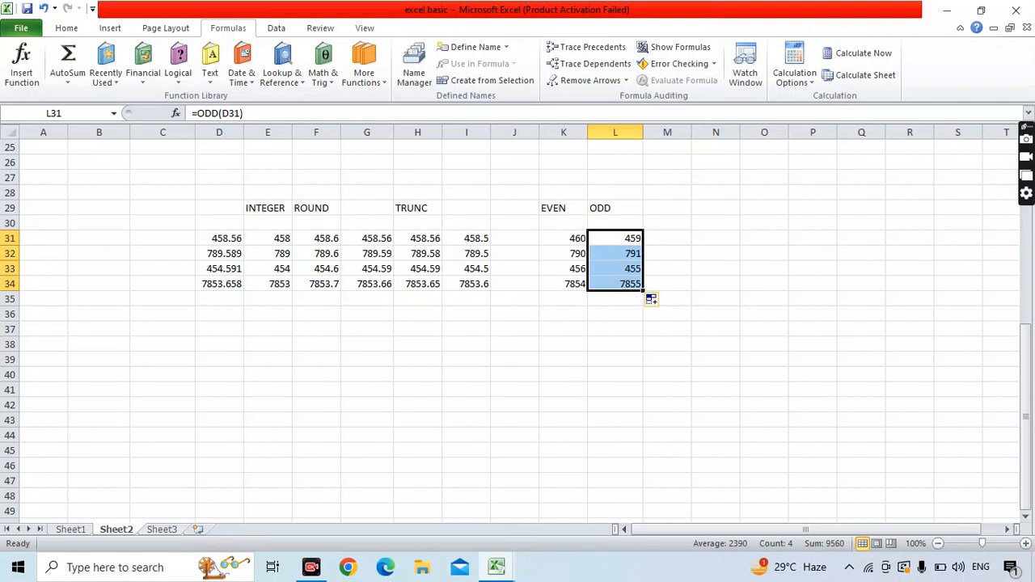
{"action": "left_click", "coordinate": [616, 284]}
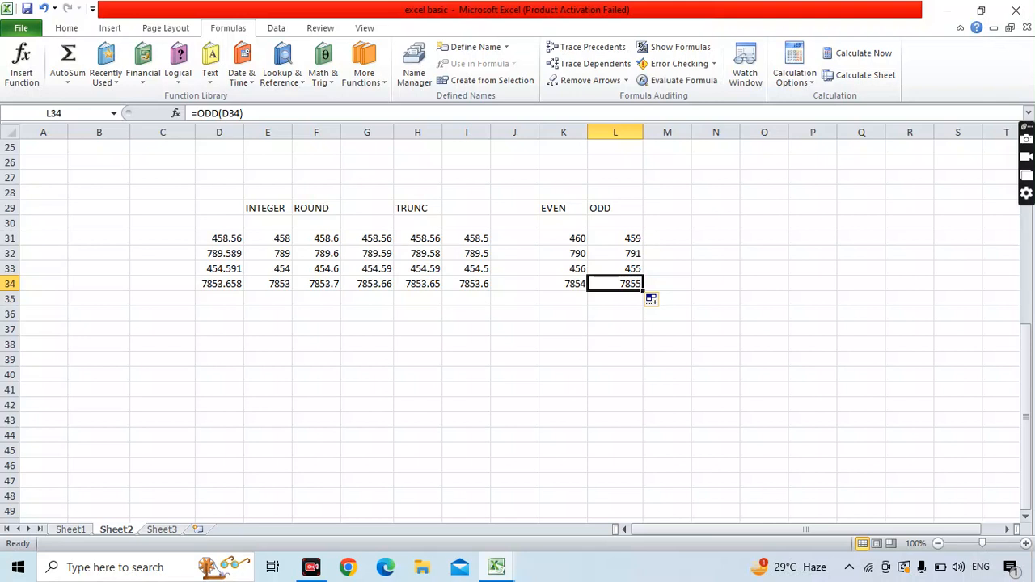
{"action": "left_click", "coordinate": [615, 208]}
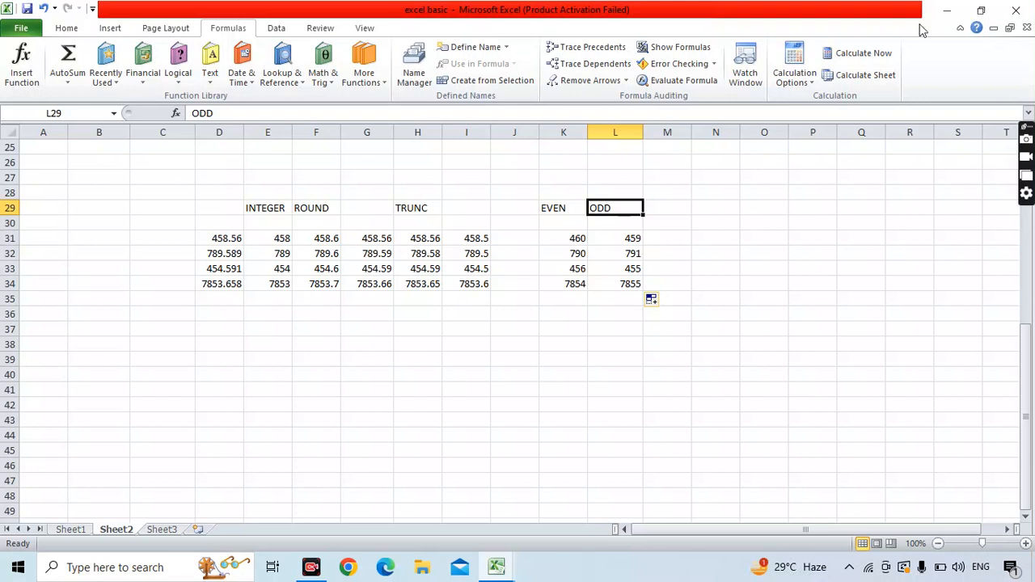
{"action": "left_click", "coordinate": [564, 208]}
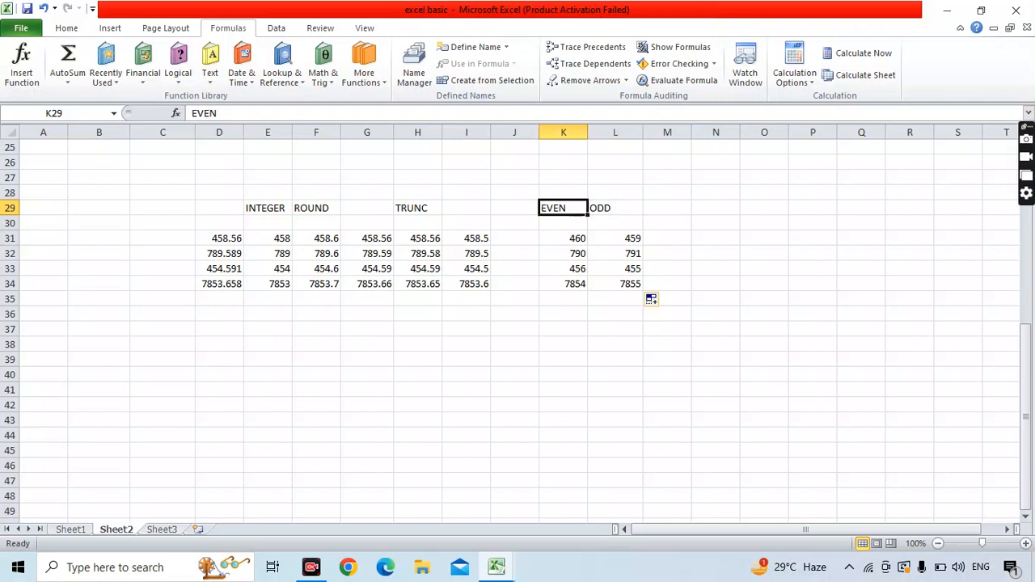
Step: Change the source number in cell D31 to 456.56
{"action": "left_click", "coordinate": [219, 239]}
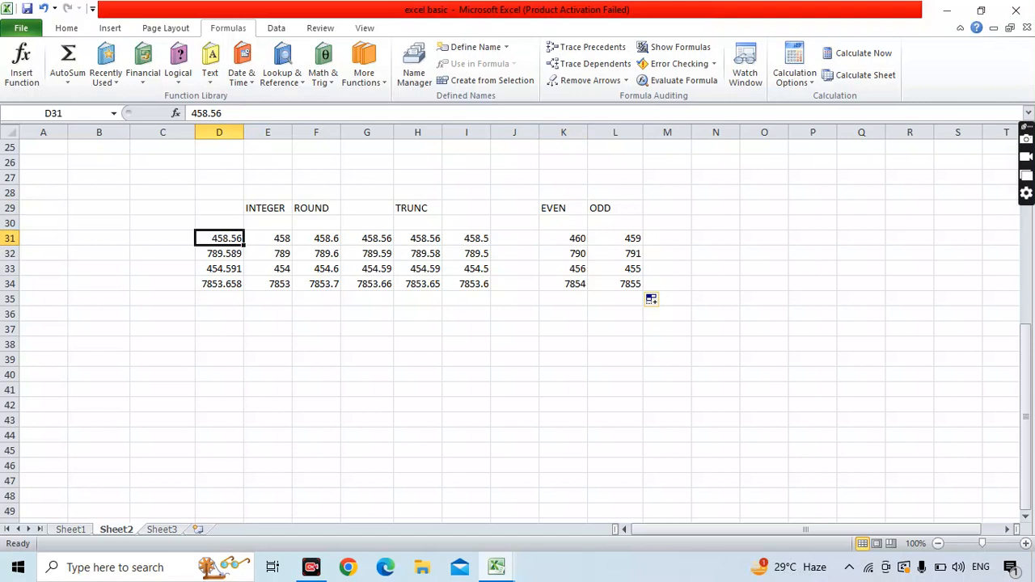
{"action": "double_click", "coordinate": [227, 237]}
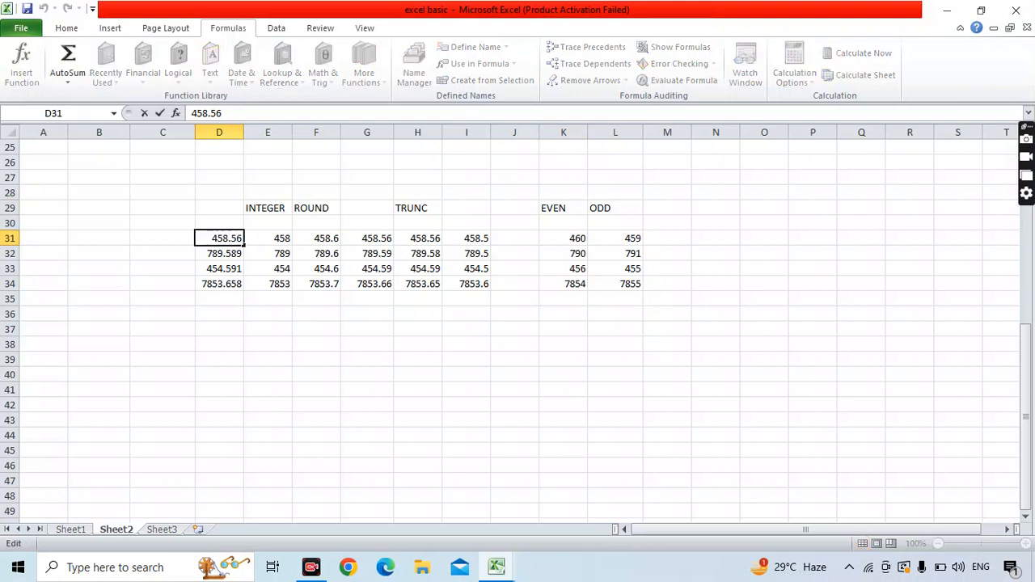
{"action": "key", "text": "BackSpace"}
{"action": "type", "text": "6"}
{"action": "key", "text": "Return"}
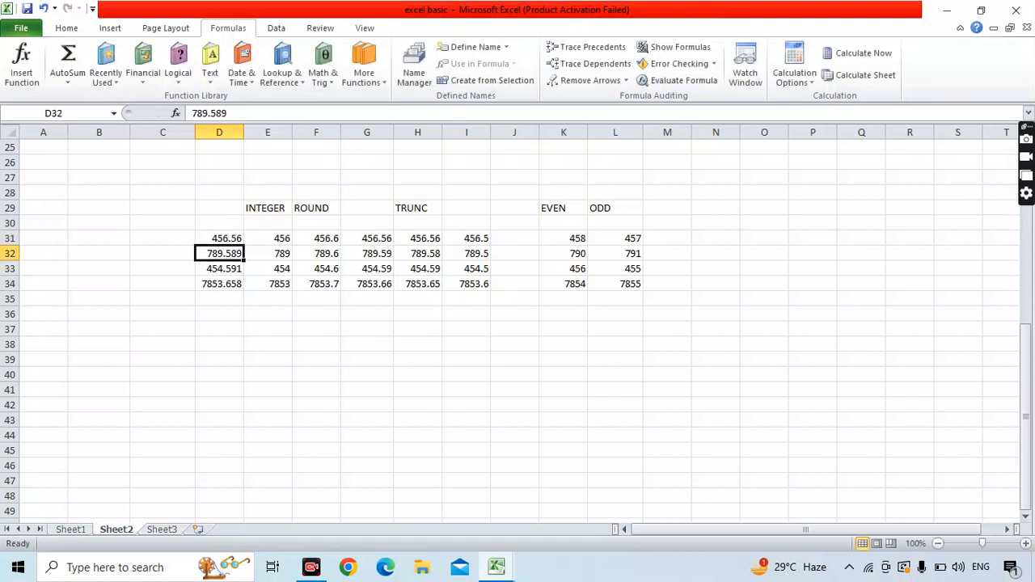
Step: Change the source number in cell D34 to 7853.358 and check the ODD formula in L34
{"action": "left_click", "coordinate": [564, 239]}
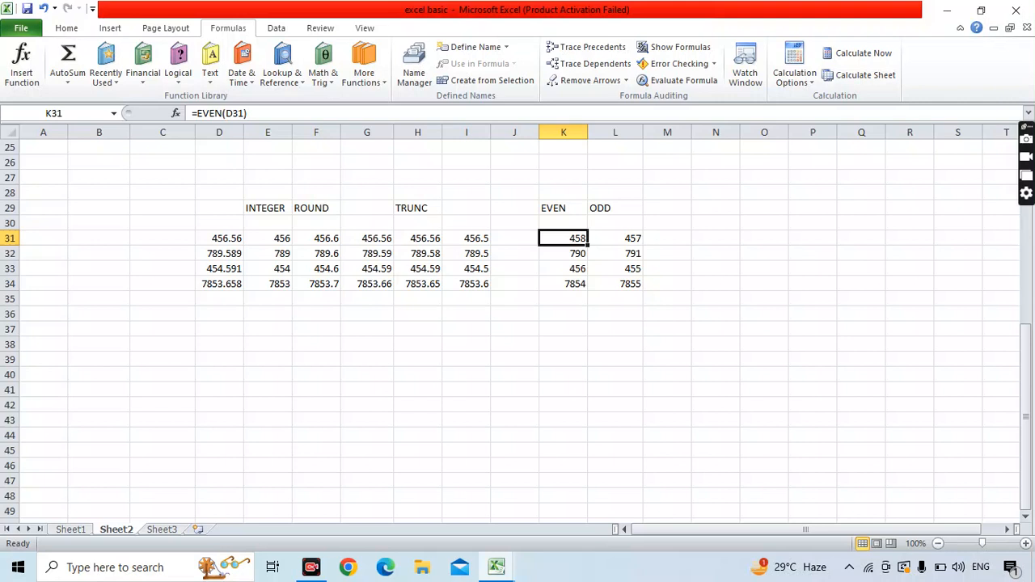
{"action": "left_click", "coordinate": [219, 254]}
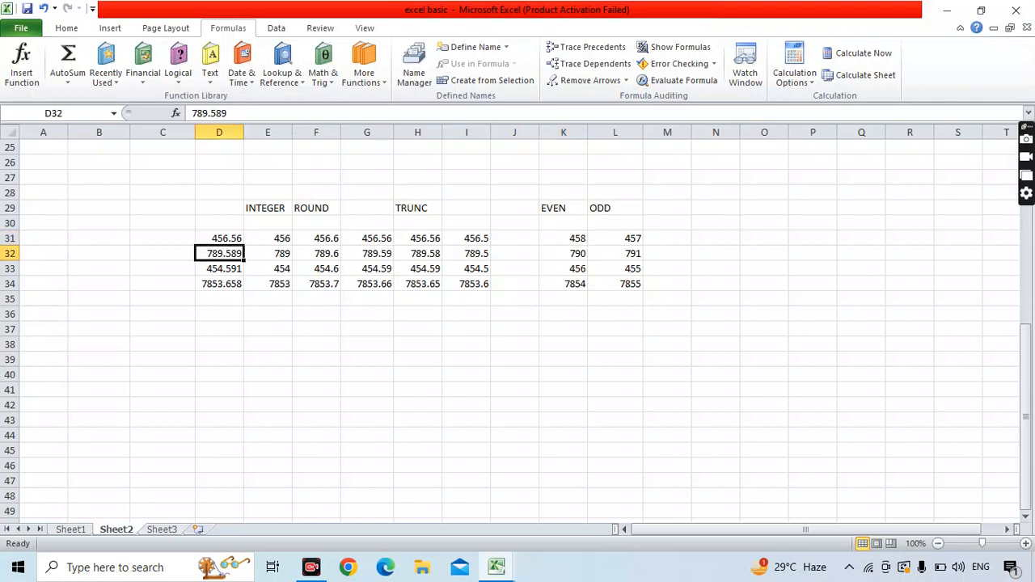
{"action": "left_click", "coordinate": [227, 284]}
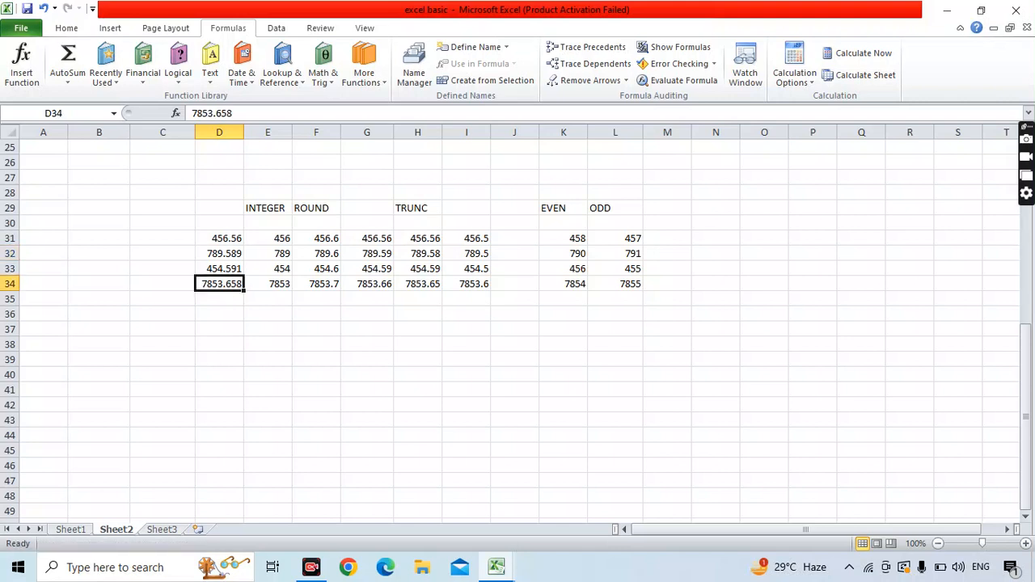
{"action": "key", "text": "F2"}
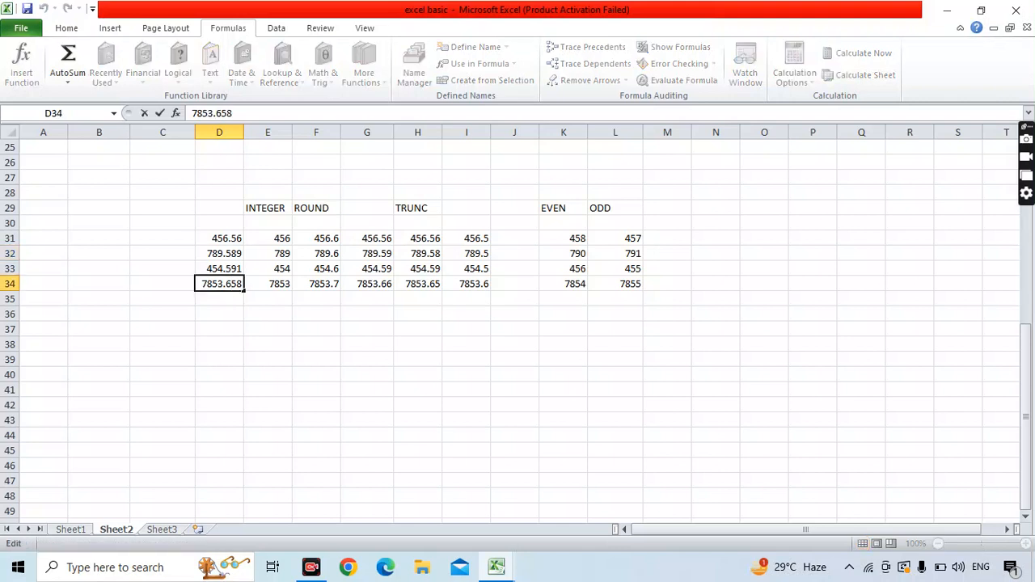
{"action": "key", "text": "Left"}
{"action": "key", "text": "Left"}
{"action": "key", "text": "BackSpace"}
{"action": "type", "text": "3"}
{"action": "key", "text": "Return"}
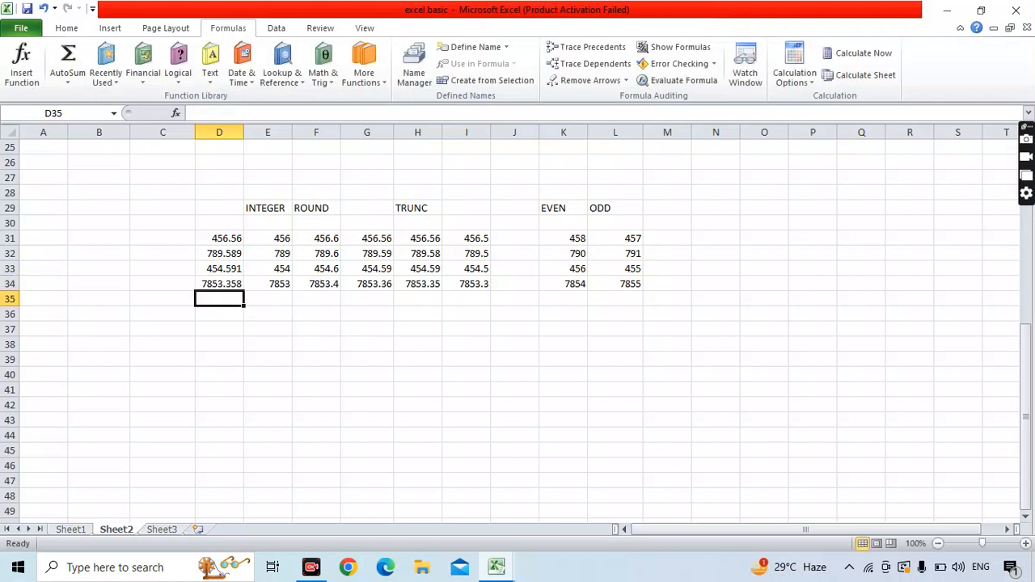
{"action": "left_click", "coordinate": [616, 284]}
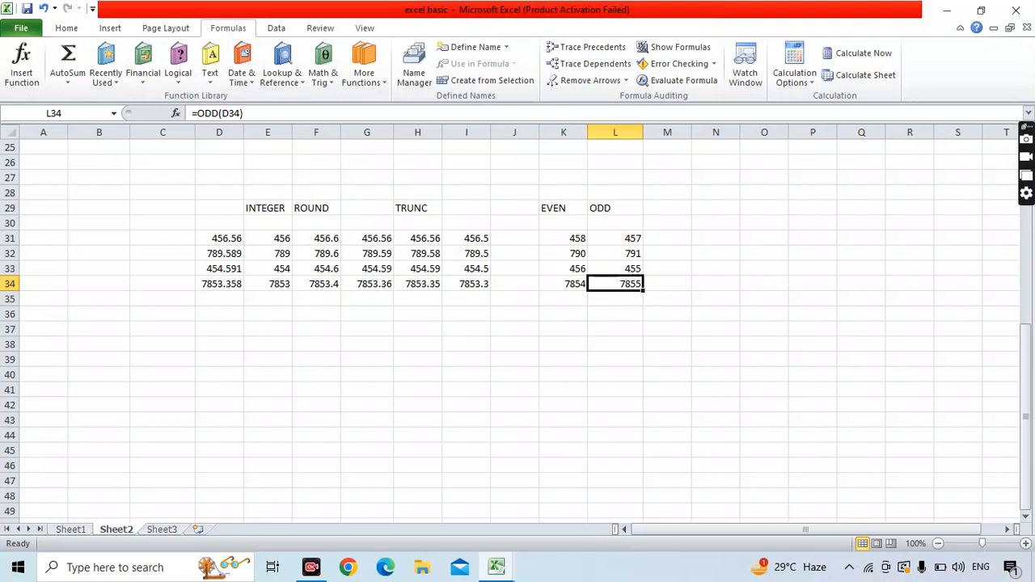
{"action": "left_click", "coordinate": [367, 405]}
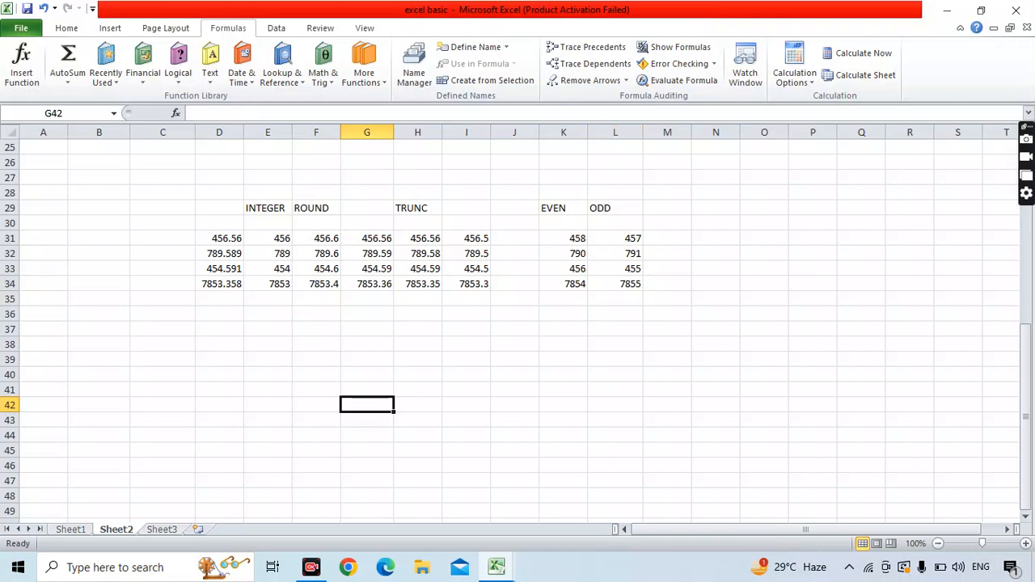
Step: Fill a number series from 1 to 11 down cells E39 to E49
{"action": "scroll", "coordinate": [518, 323], "scroll_direction": "up", "scroll_amount": 7}
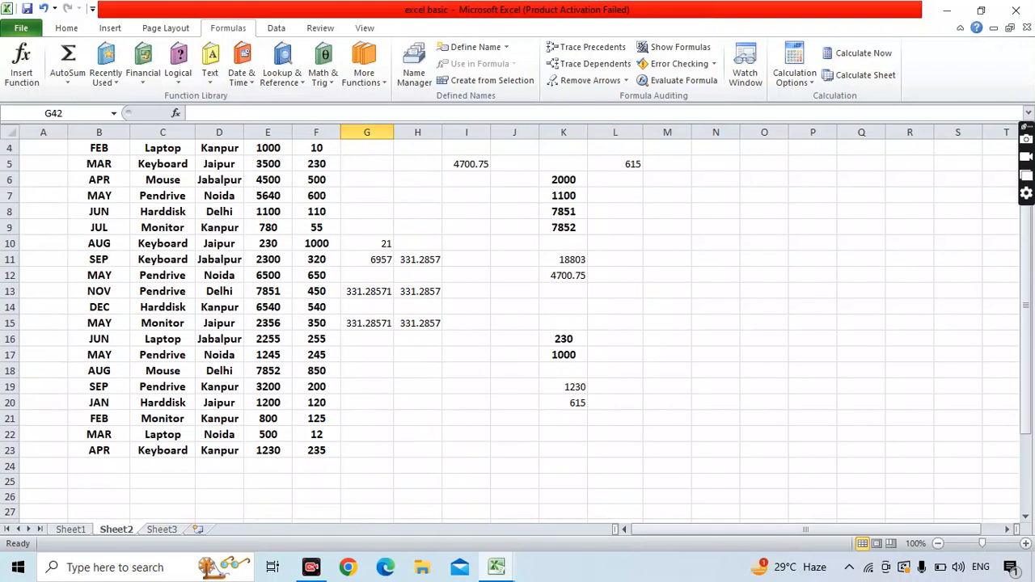
{"action": "scroll", "coordinate": [517, 324], "scroll_direction": "up", "scroll_amount": 1}
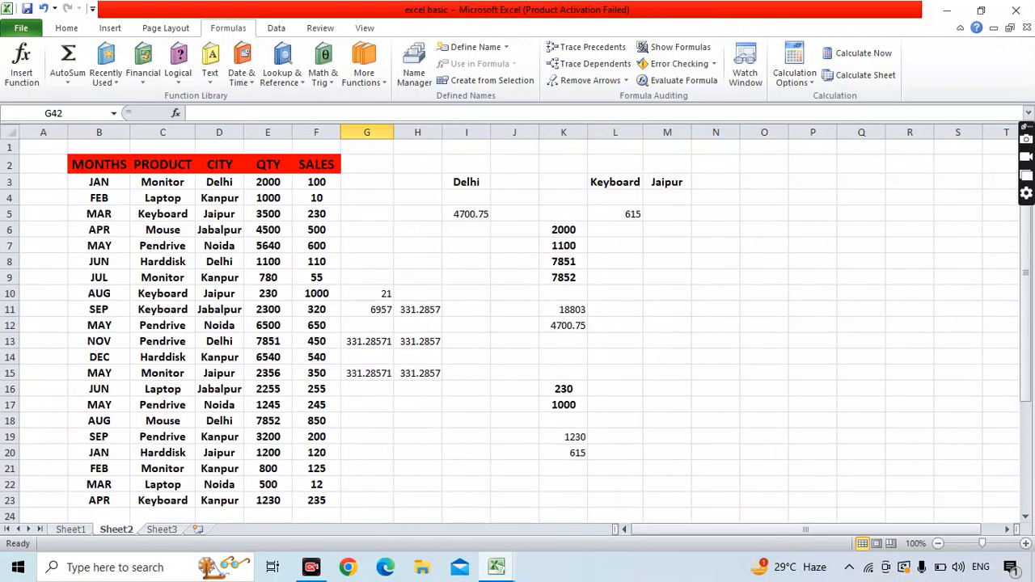
{"action": "scroll", "coordinate": [518, 324], "scroll_direction": "down", "scroll_amount": 9}
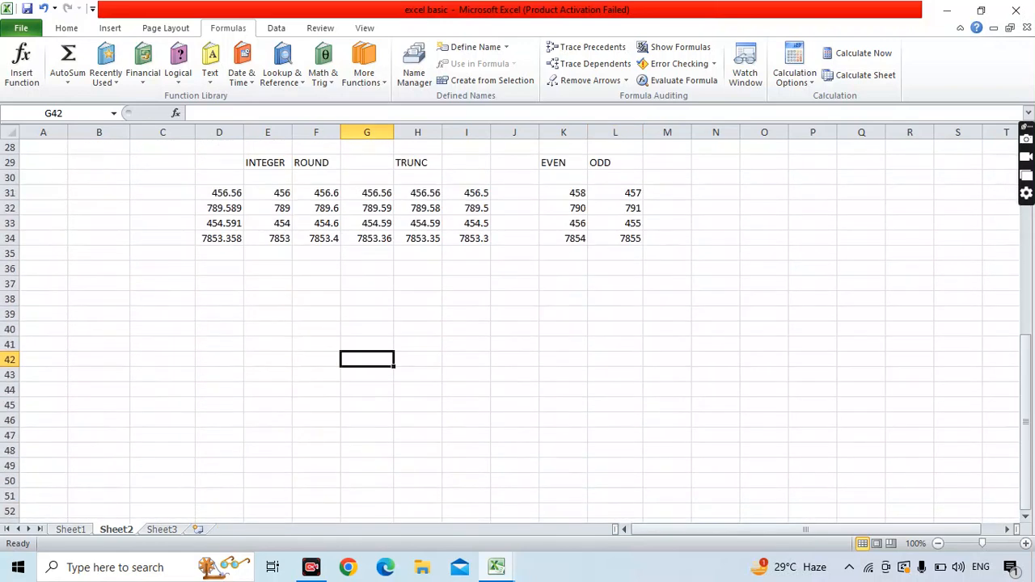
{"action": "left_click", "coordinate": [268, 314]}
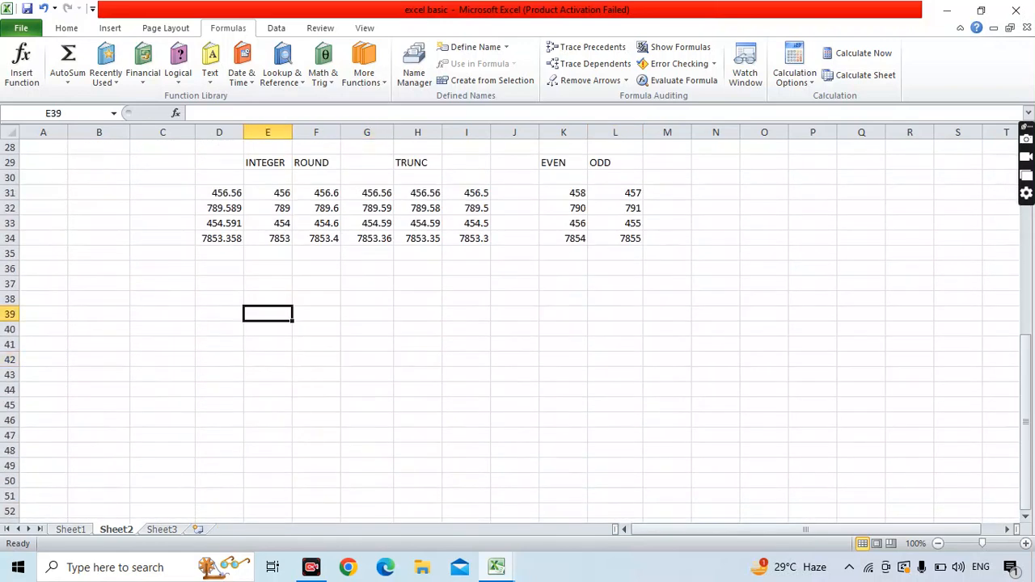
{"action": "type", "text": "1"}
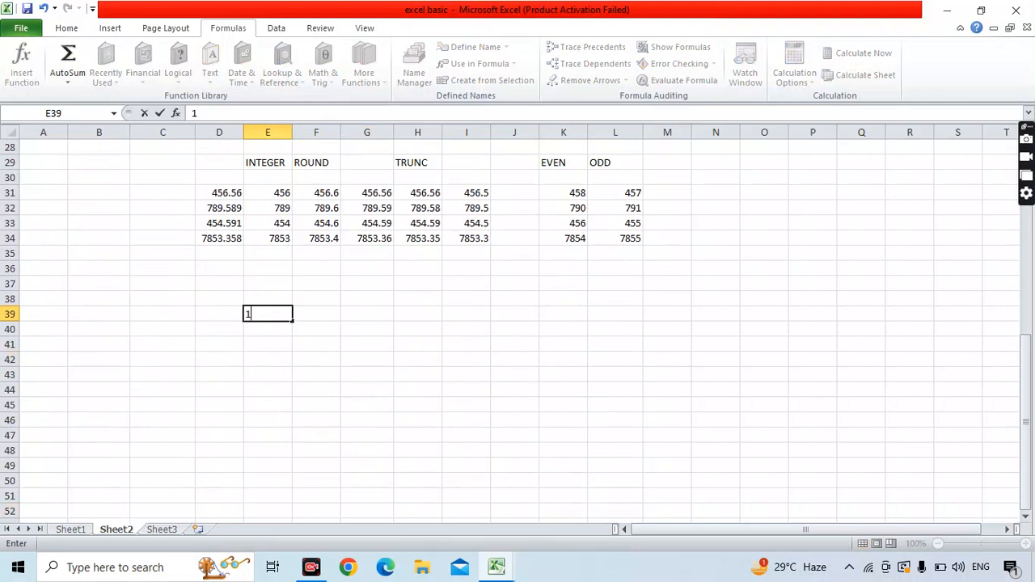
{"action": "left_click_drag", "start_coordinate": [292, 321], "coordinate": [293, 472]}
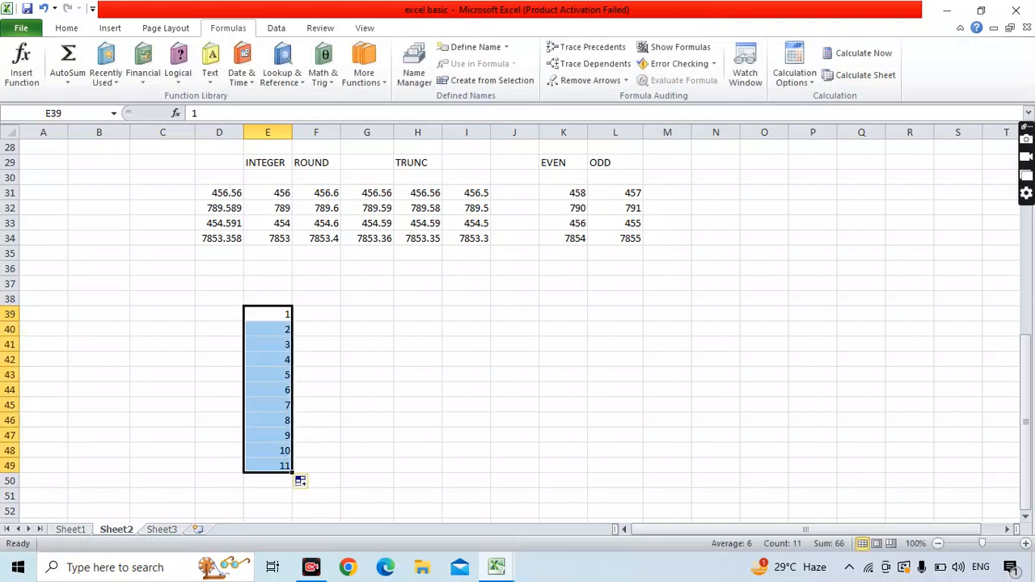
{"action": "left_click", "coordinate": [367, 344]}
Step: Begin a formula in cell F39 with the RANK function rather than RANK.AVG
{"action": "left_click", "coordinate": [317, 315]}
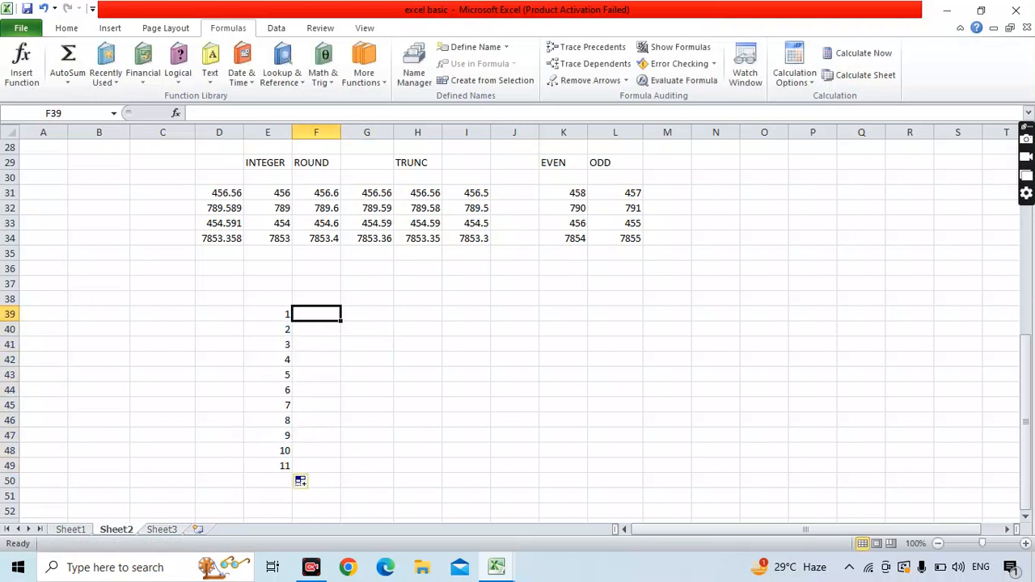
{"action": "type", "text": "=RANK"}
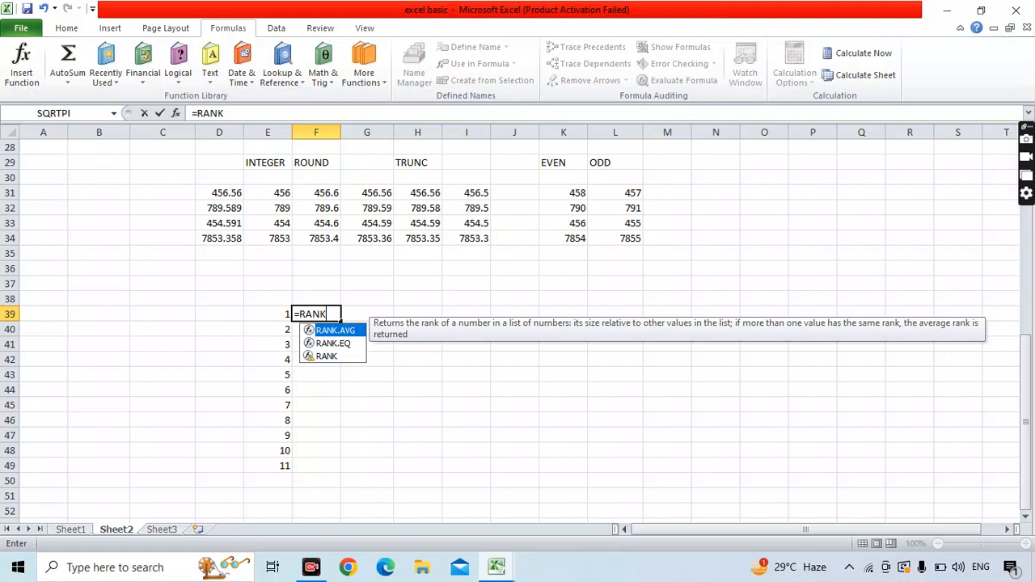
{"action": "key", "text": "Tab"}
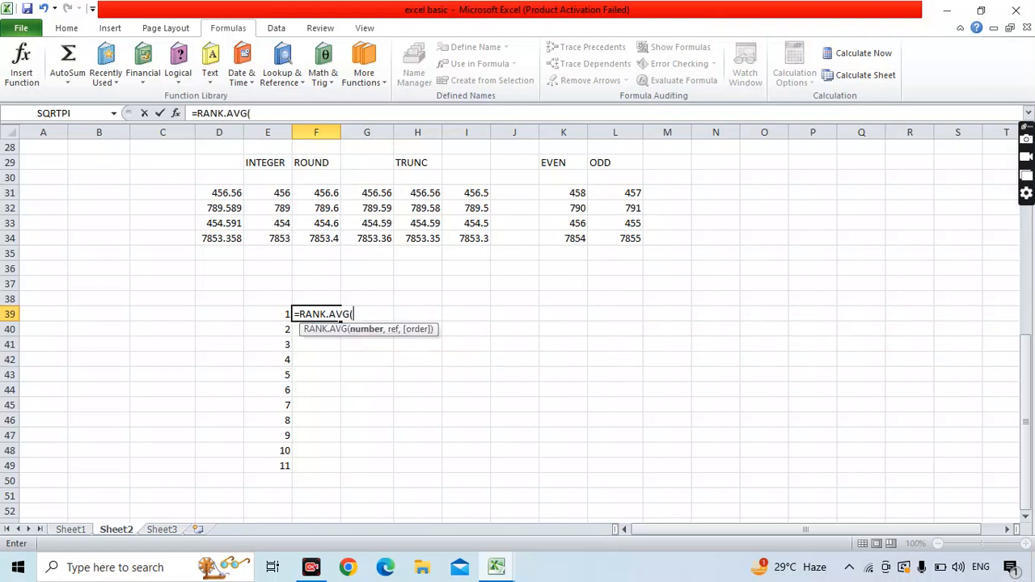
{"action": "key", "text": "BackSpace"}
{"action": "key", "text": "BackSpace"}
{"action": "key", "text": "BackSpace"}
{"action": "key", "text": "BackSpace"}
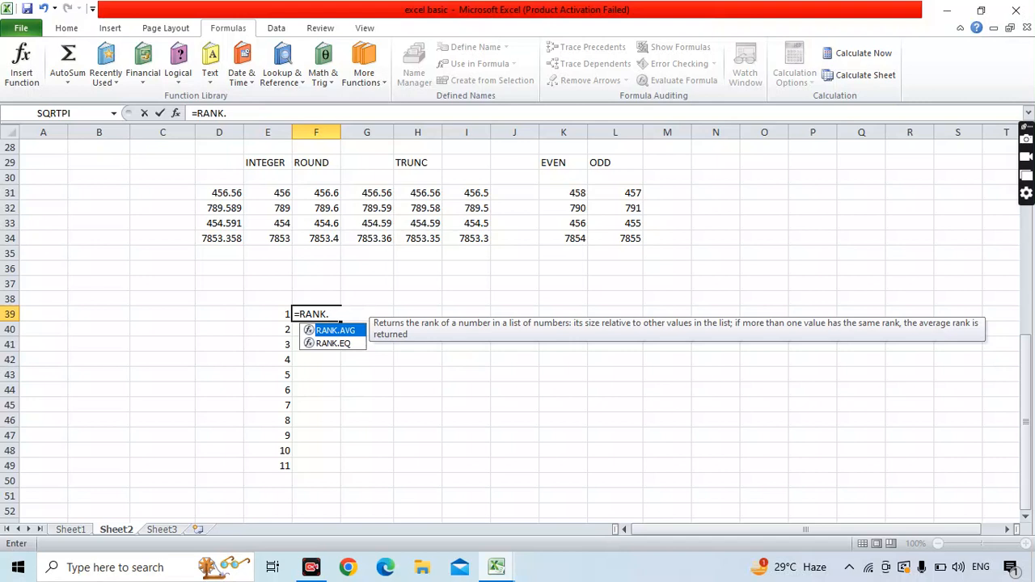
{"action": "key", "text": "BackSpace"}
{"action": "key", "text": "Down"}
{"action": "key", "text": "Down"}
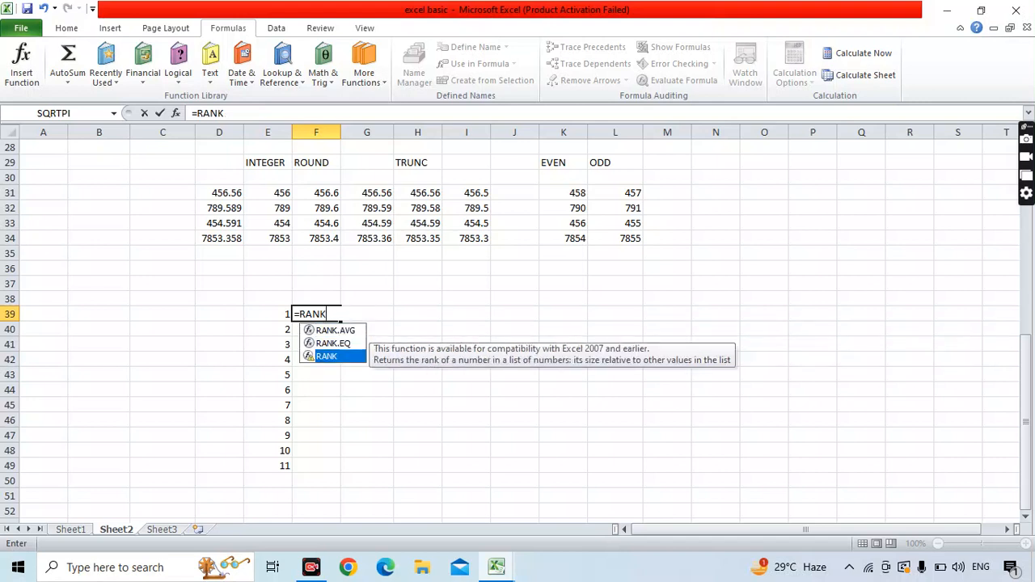
{"action": "key", "text": "Tab"}
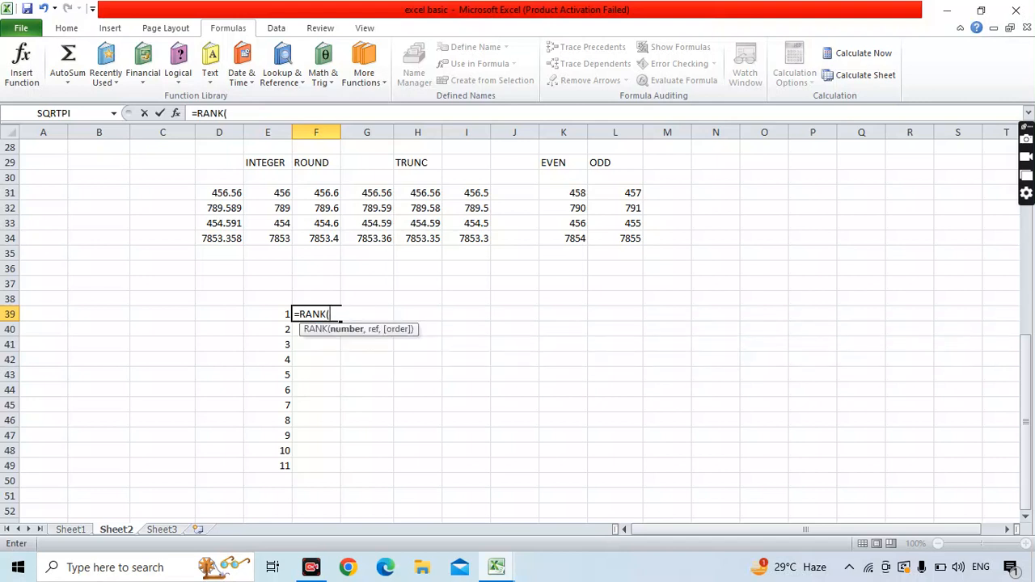
Step: Complete the F39 formula as =RANK(E39,E39:E49,0) to rank E39 in descending order
{"action": "left_click", "coordinate": [267, 314]}
{"action": "type", "text": ","}
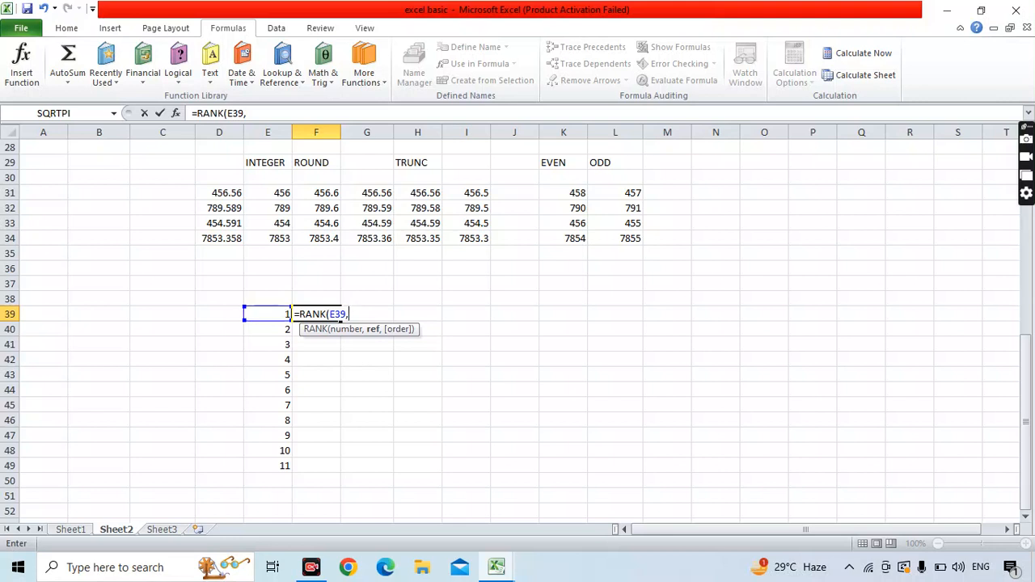
{"action": "left_click_drag", "start_coordinate": [267, 315], "coordinate": [267, 466]}
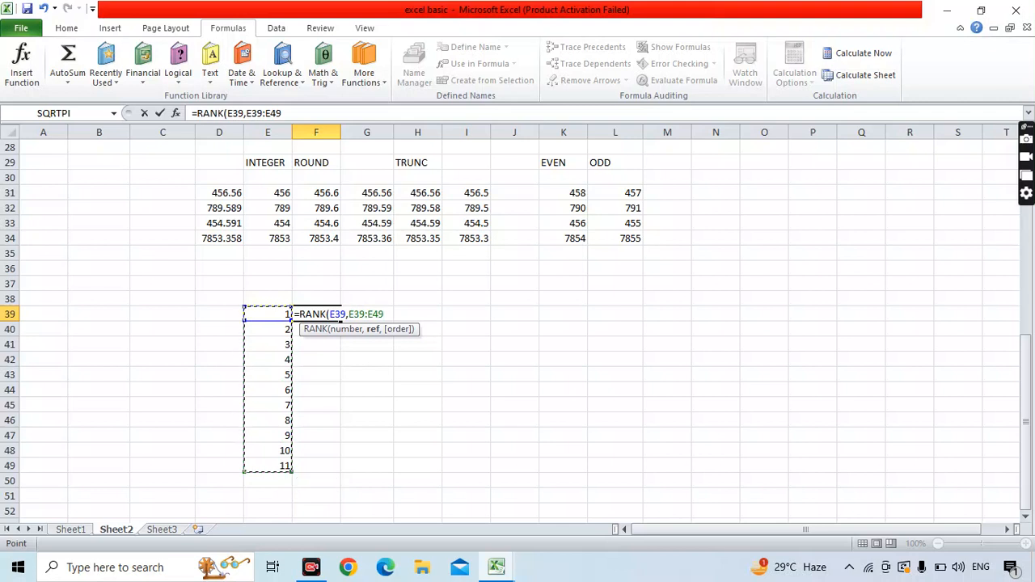
{"action": "type", "text": ",0"}
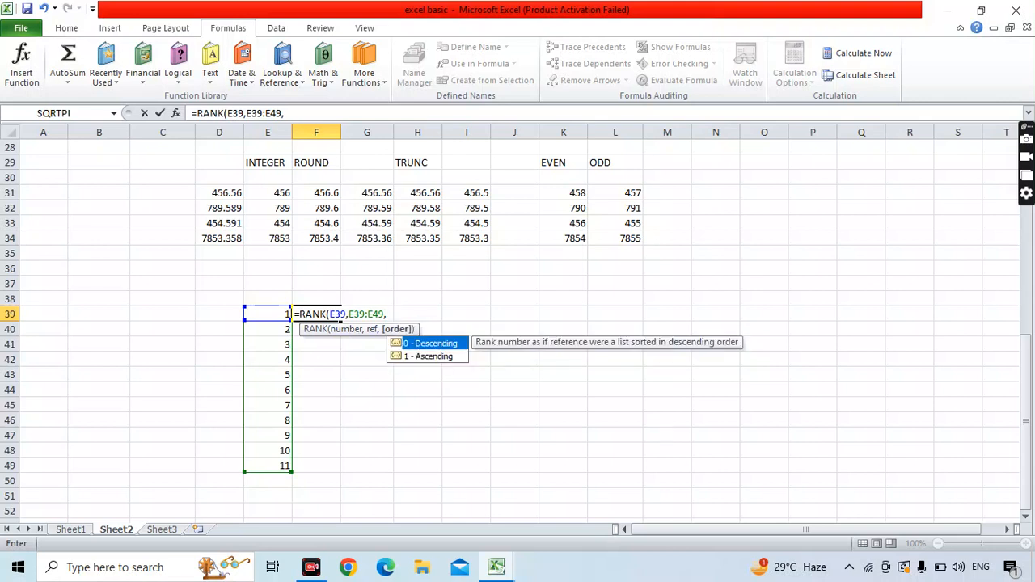
{"action": "type", "text": "0)"}
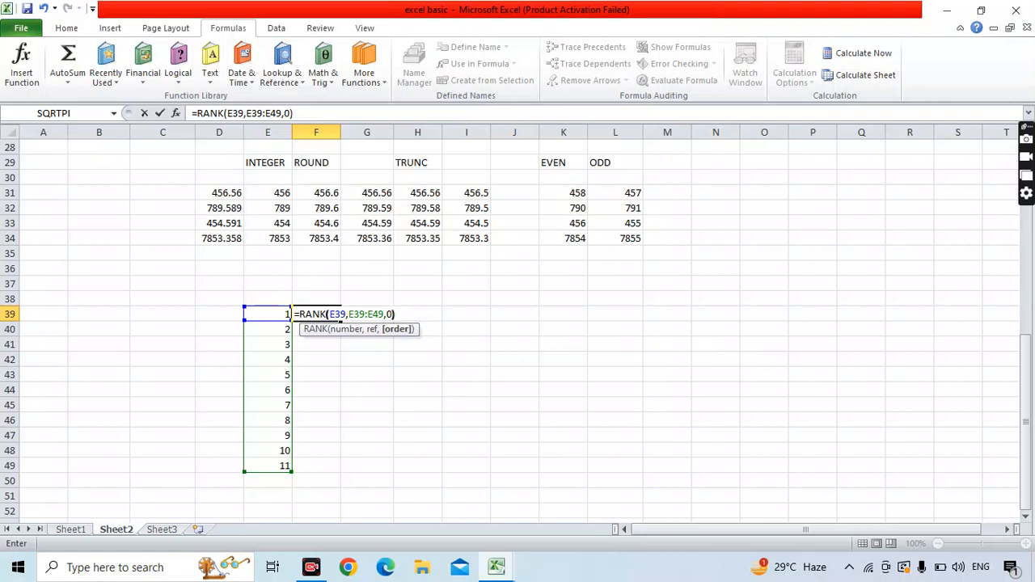
{"action": "key", "text": "Return"}
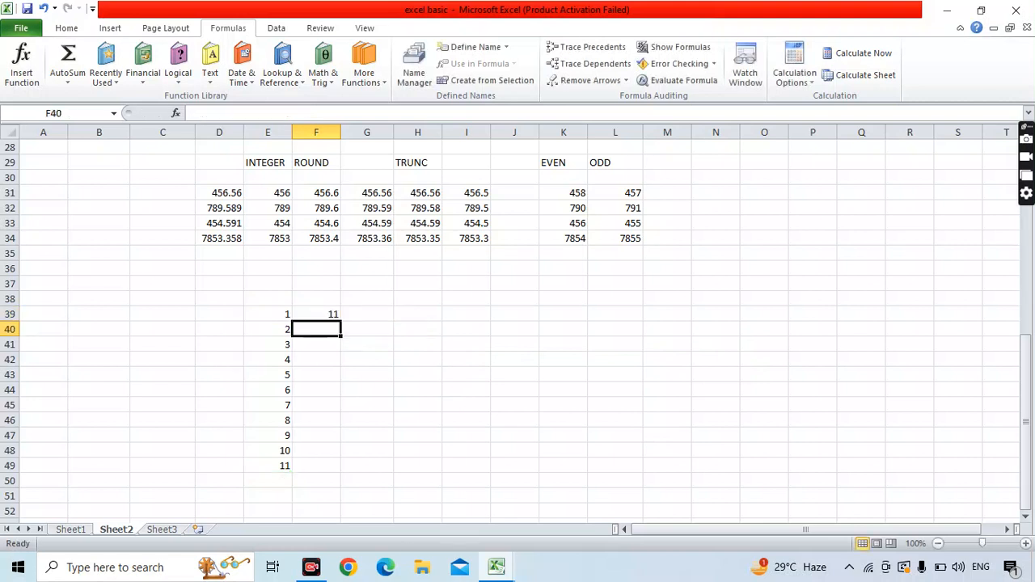
Step: Fill the RANK formula from F39 down to F49 and check the formula in F49
{"action": "left_click", "coordinate": [316, 314]}
{"action": "left_click_drag", "start_coordinate": [341, 321], "coordinate": [341, 472]}
{"action": "left_click", "coordinate": [417, 450]}
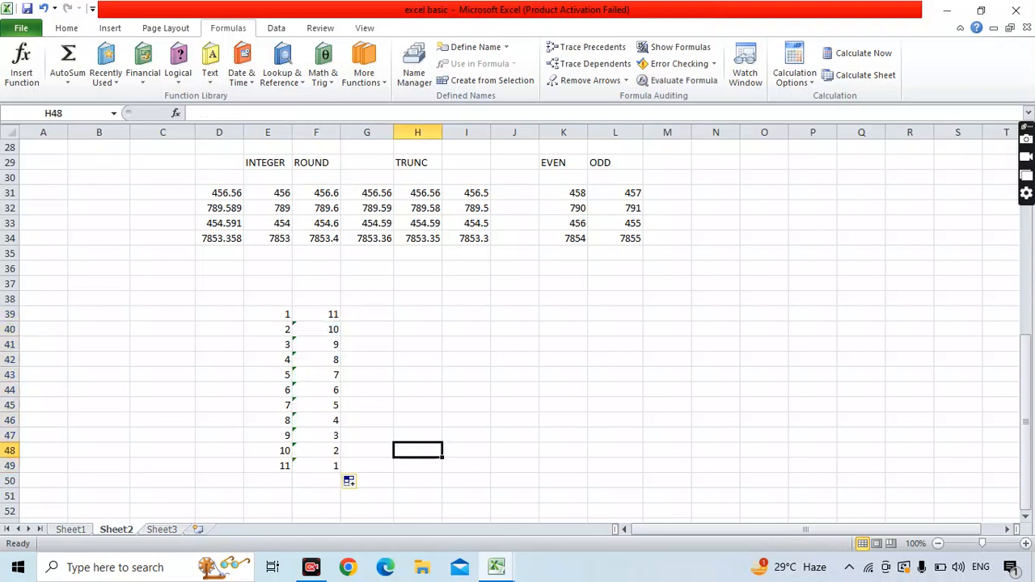
{"action": "left_click", "coordinate": [317, 466]}
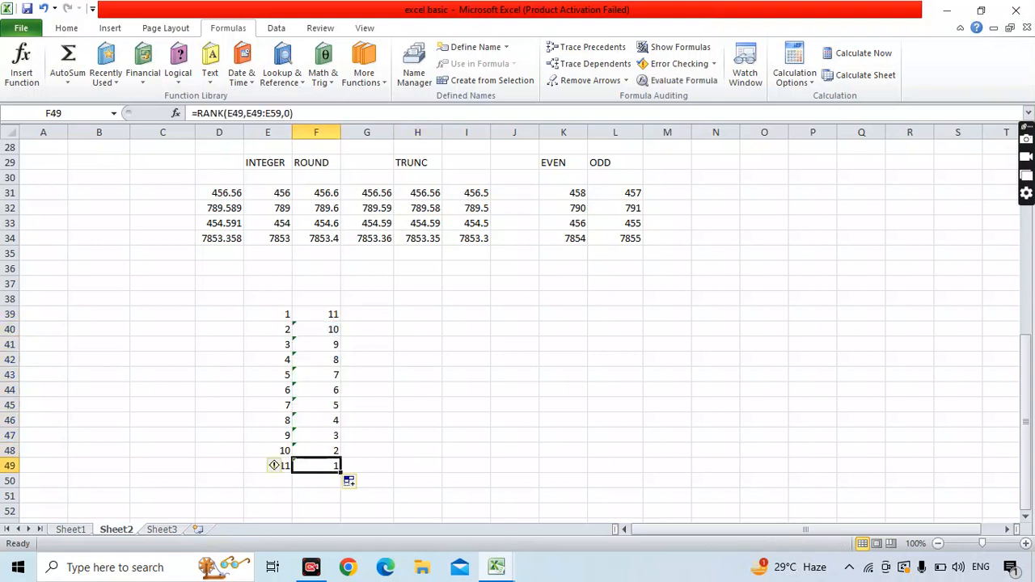
{"action": "left_click", "coordinate": [417, 375]}
Step: Begin a RANK formula in cell C31 with D31 as the number to rank
{"action": "scroll", "coordinate": [518, 323], "scroll_direction": "up", "scroll_amount": 3}
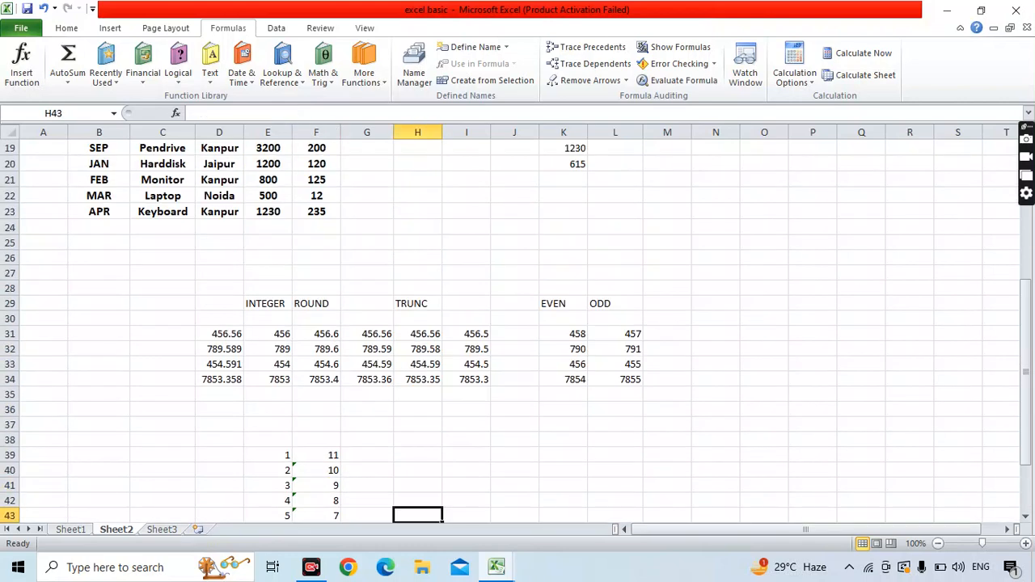
{"action": "left_click", "coordinate": [163, 334]}
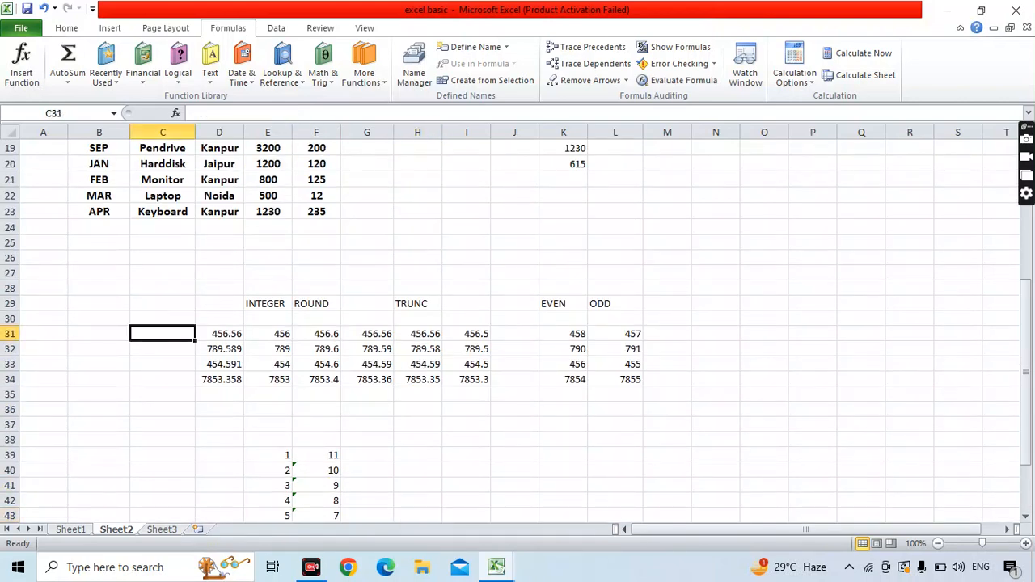
{"action": "type", "text": "=RANK"}
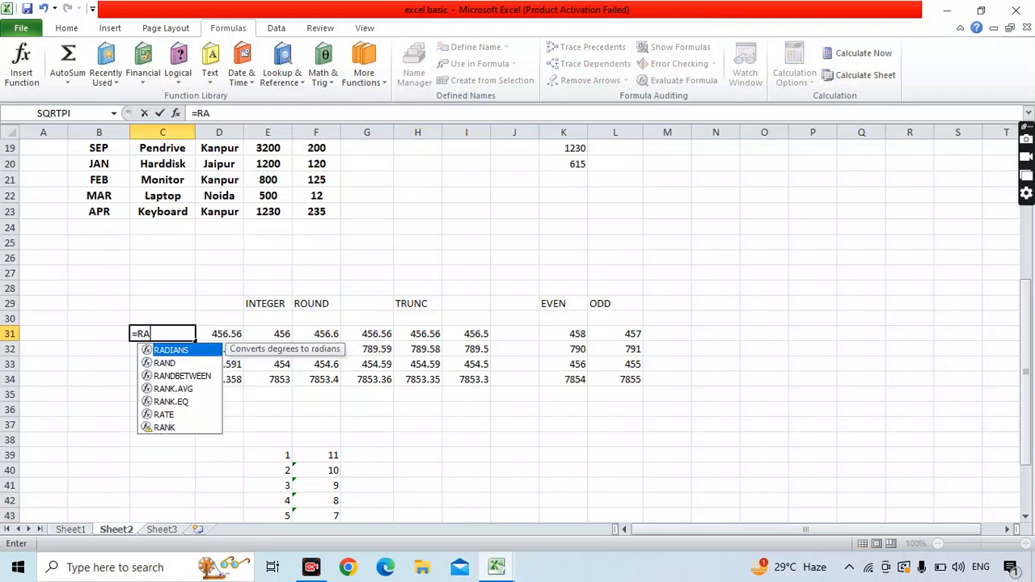
{"action": "key", "text": "Down"}
{"action": "key", "text": "Down"}
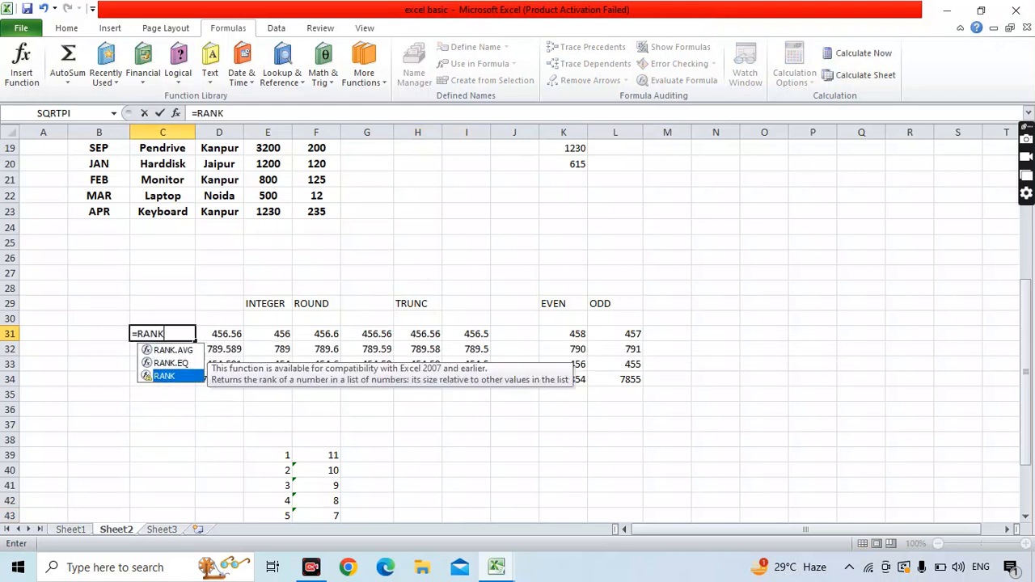
{"action": "key", "text": "Tab"}
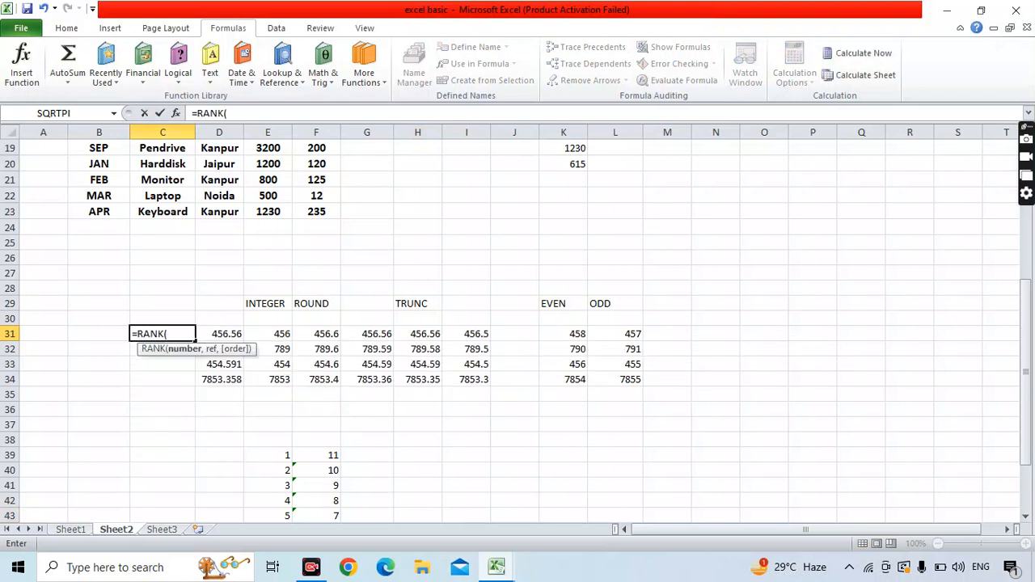
{"action": "left_click", "coordinate": [233, 336]}
{"action": "type", "text": ","}
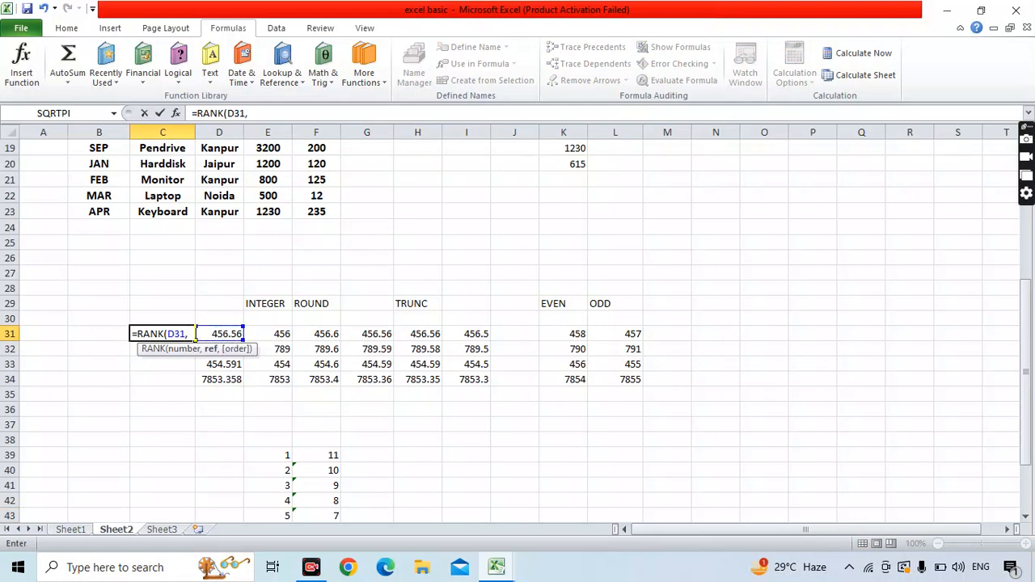
{"action": "left_click_drag", "start_coordinate": [174, 334], "coordinate": [190, 366]}
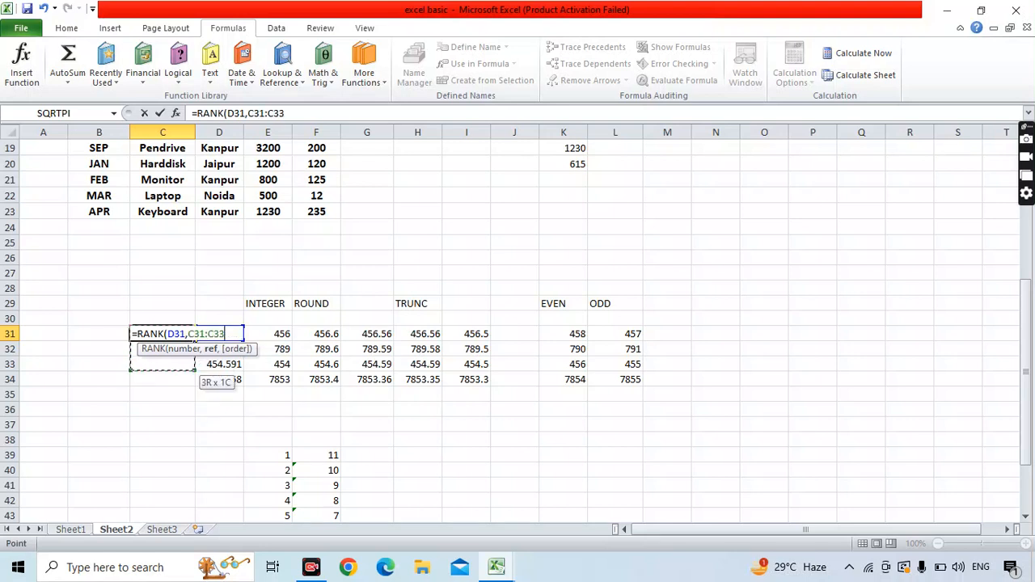
{"action": "key", "text": "BackSpace"}
{"action": "key", "text": "BackSpace"}
{"action": "key", "text": "BackSpace"}
{"action": "key", "text": "BackSpace"}
{"action": "key", "text": "BackSpace"}
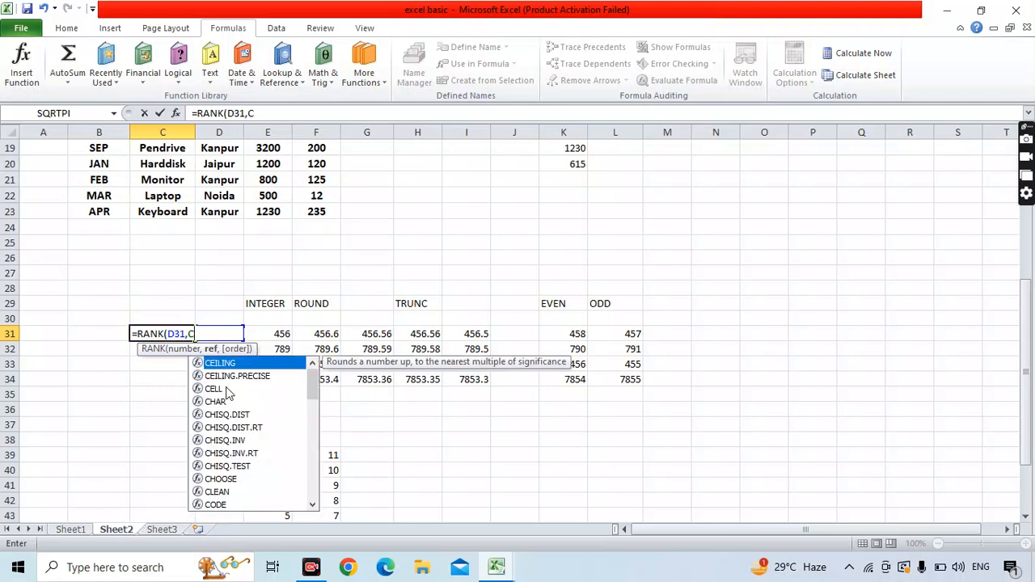
{"action": "left_click", "coordinate": [268, 470]}
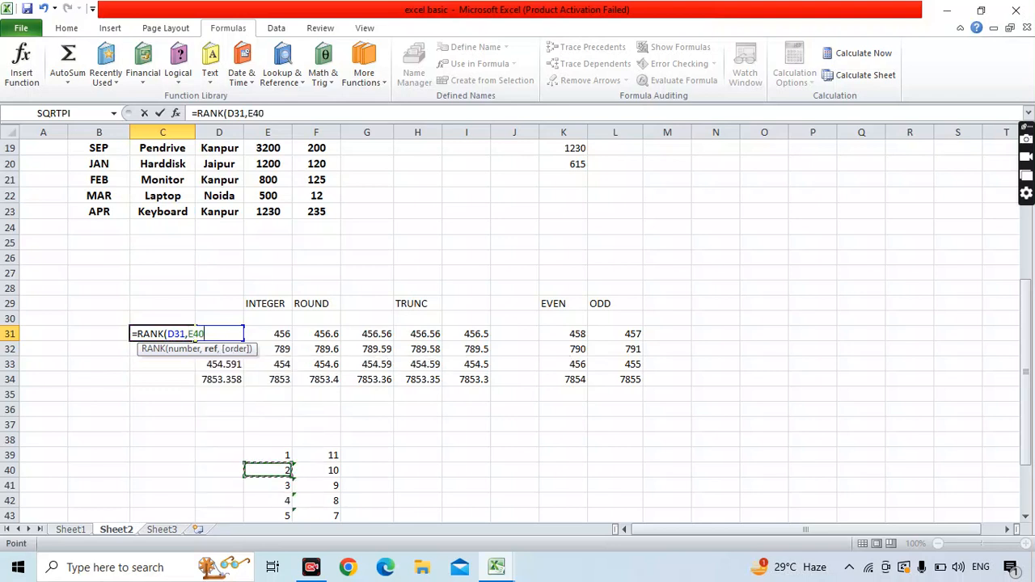
{"action": "key", "text": "BackSpace"}
{"action": "key", "text": "BackSpace"}
{"action": "key", "text": "BackSpace"}
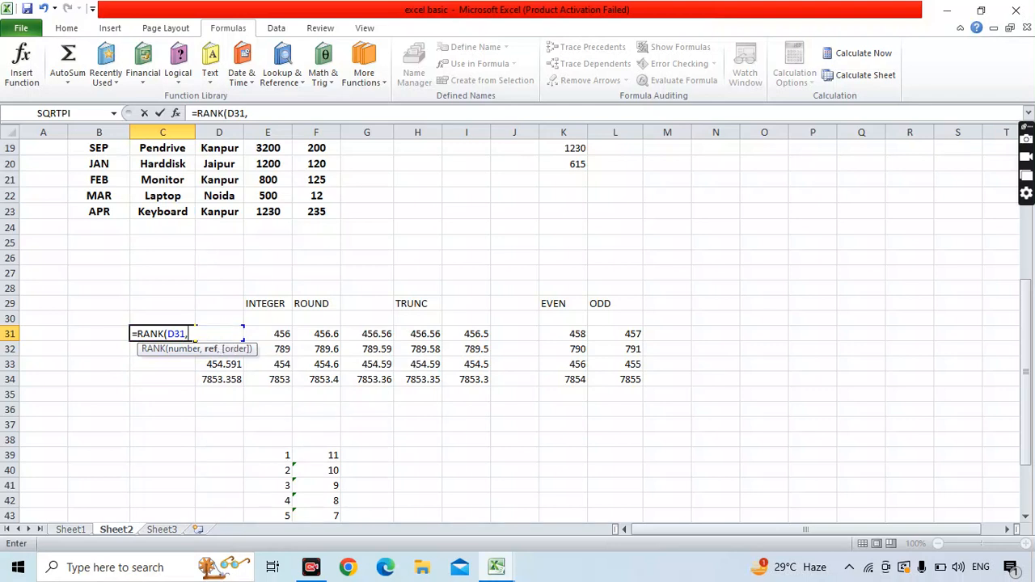
Step: Clear the unfinished RANK formula from cell C31
{"action": "key", "text": "BackSpace"}
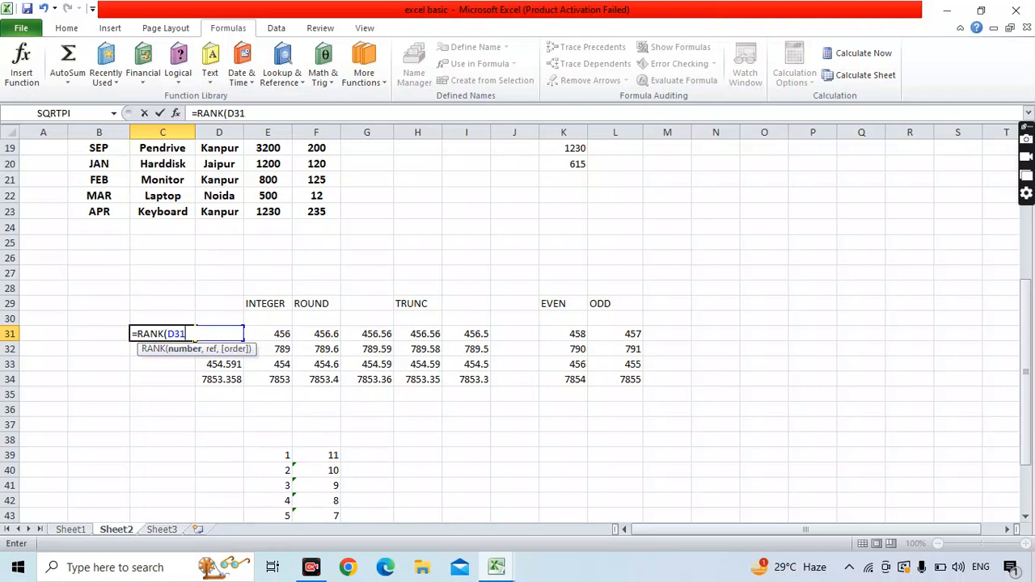
{"action": "key", "text": "BackSpace"}
{"action": "key", "text": "BackSpace"}
{"action": "key", "text": "BackSpace"}
{"action": "key", "text": "BackSpace"}
{"action": "key", "text": "BackSpace"}
{"action": "key", "text": "BackSpace"}
{"action": "key", "text": "BackSpace"}
{"action": "key", "text": "BackSpace"}
{"action": "key", "text": "BackSpace"}
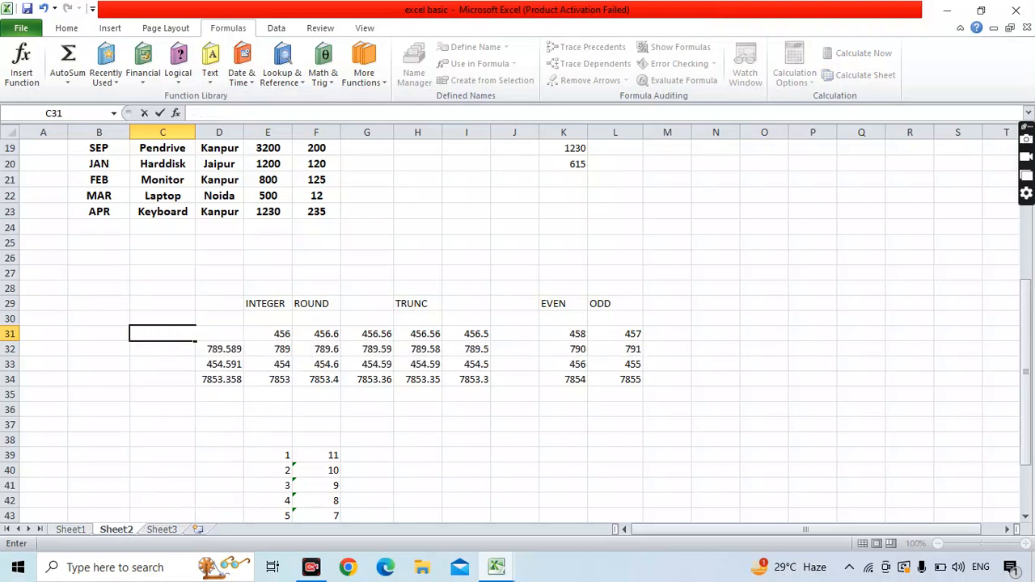
Step: Begin a formula in cell B31 with the RANK function
{"action": "left_click", "coordinate": [99, 334]}
{"action": "type", "text": "=RA"}
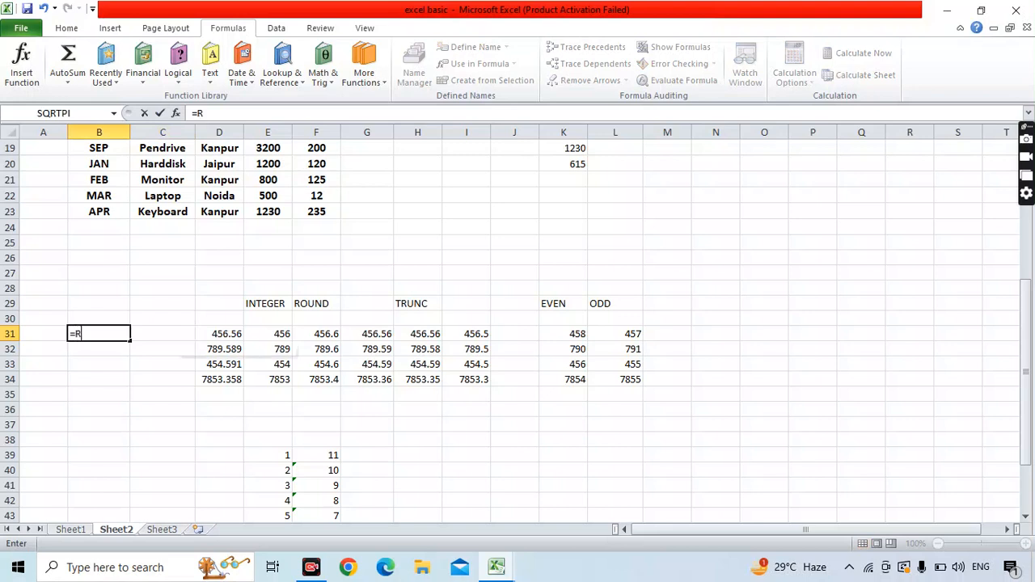
{"action": "key", "text": "Down"}
{"action": "key", "text": "Down"}
{"action": "key", "text": "Down"}
{"action": "key", "text": "Down"}
{"action": "key", "text": "Down"}
{"action": "key", "text": "Down"}
{"action": "key", "text": "Down"}
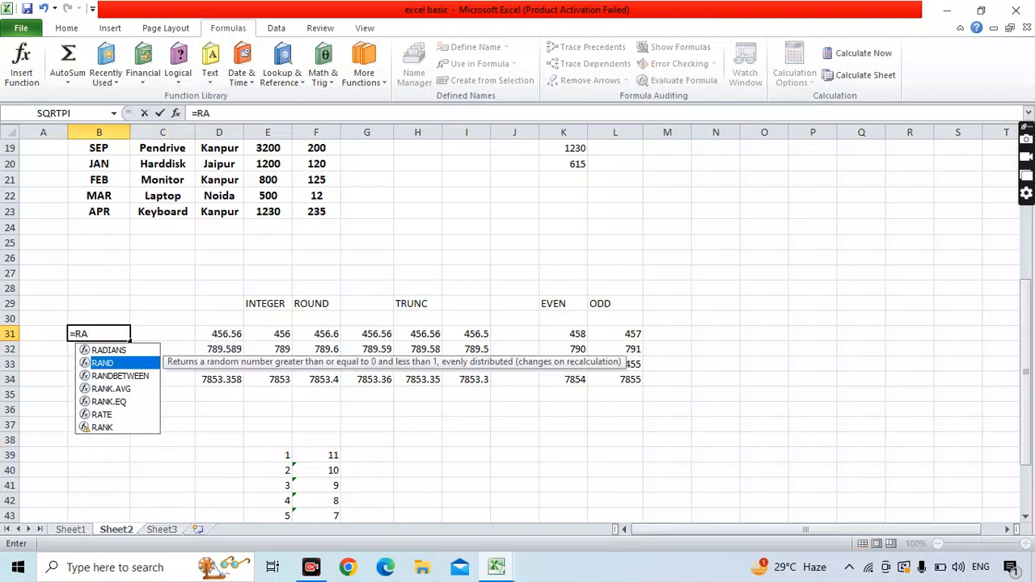
{"action": "key", "text": "Tab"}
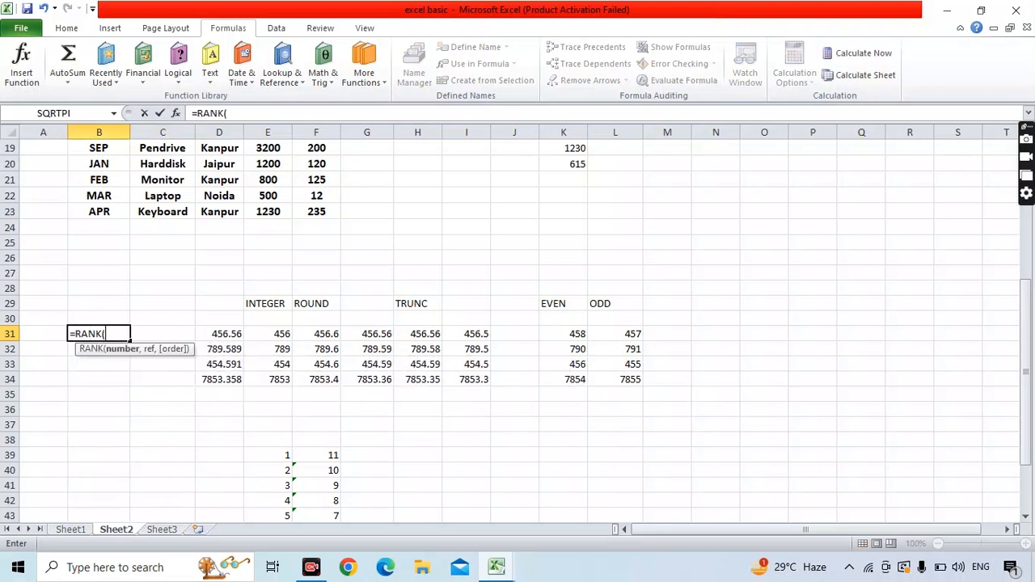
Step: Complete the B31 formula as =RANK(D31,D31:D34,1) for ascending order and fill it down to B34
{"action": "left_click", "coordinate": [219, 333]}
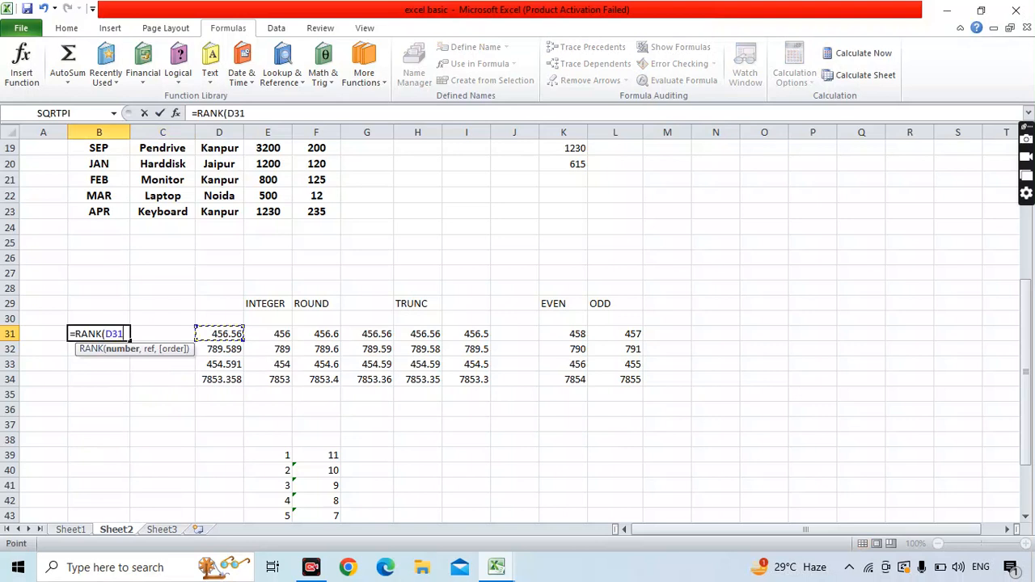
{"action": "type", "text": ","}
{"action": "left_click_drag", "start_coordinate": [219, 334], "coordinate": [220, 380]}
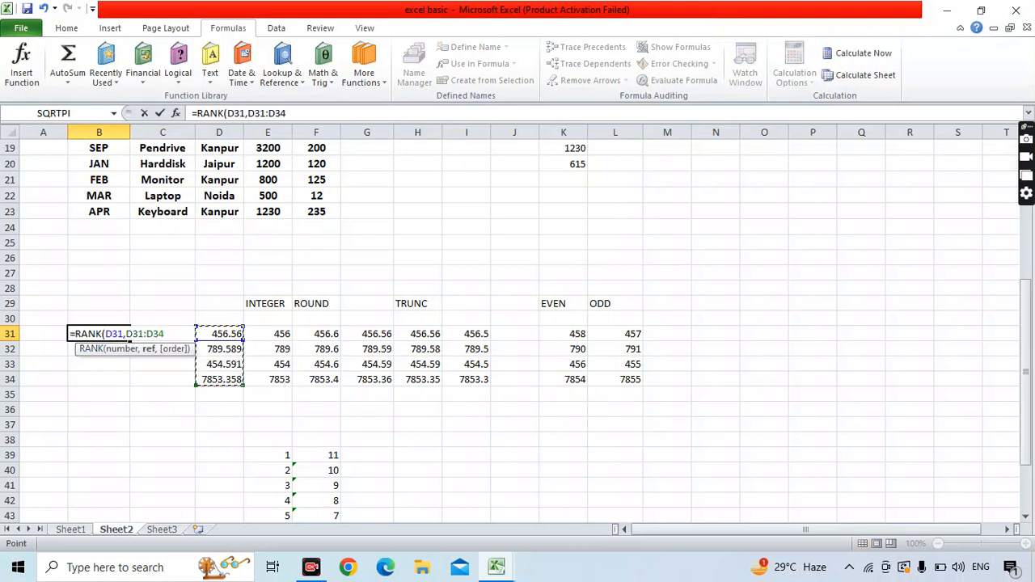
{"action": "type", "text": ","}
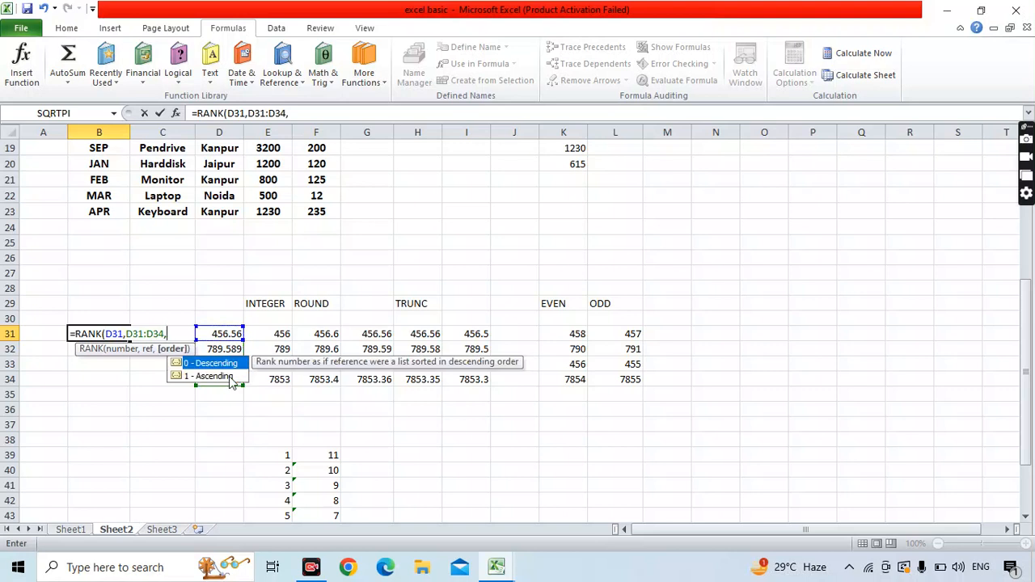
{"action": "type", "text": "1)"}
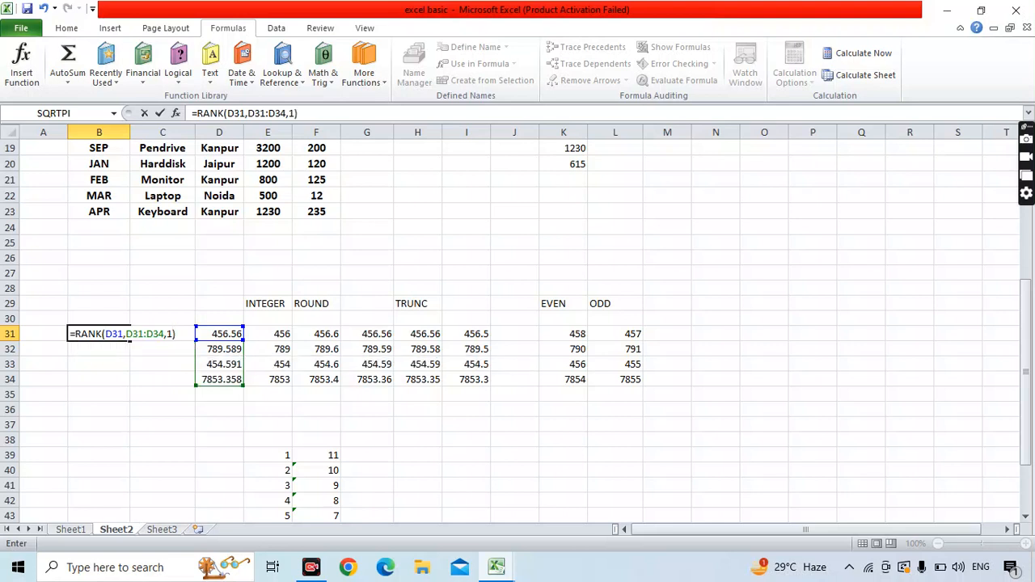
{"action": "key", "text": "Return"}
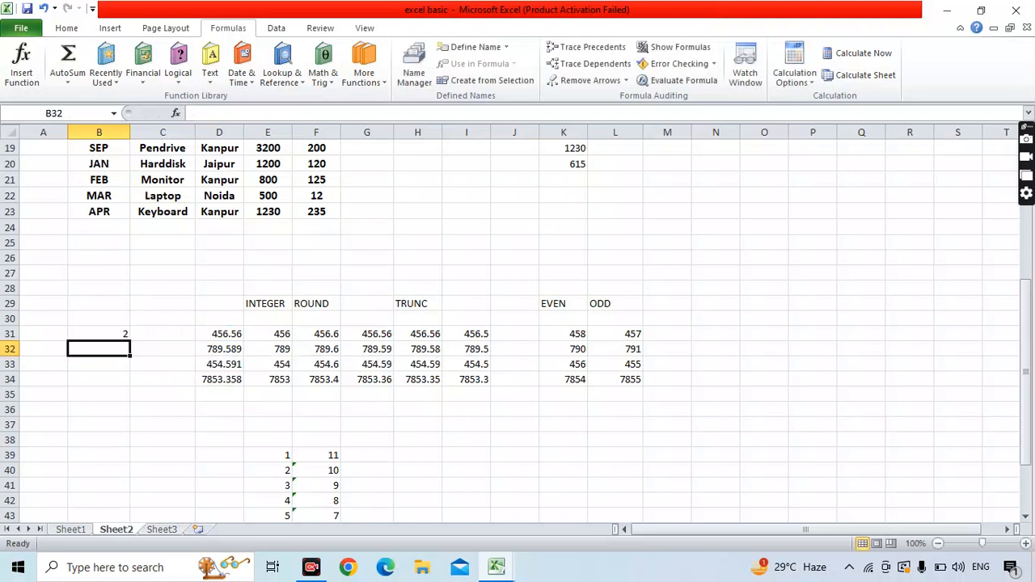
{"action": "key", "text": "Up"}
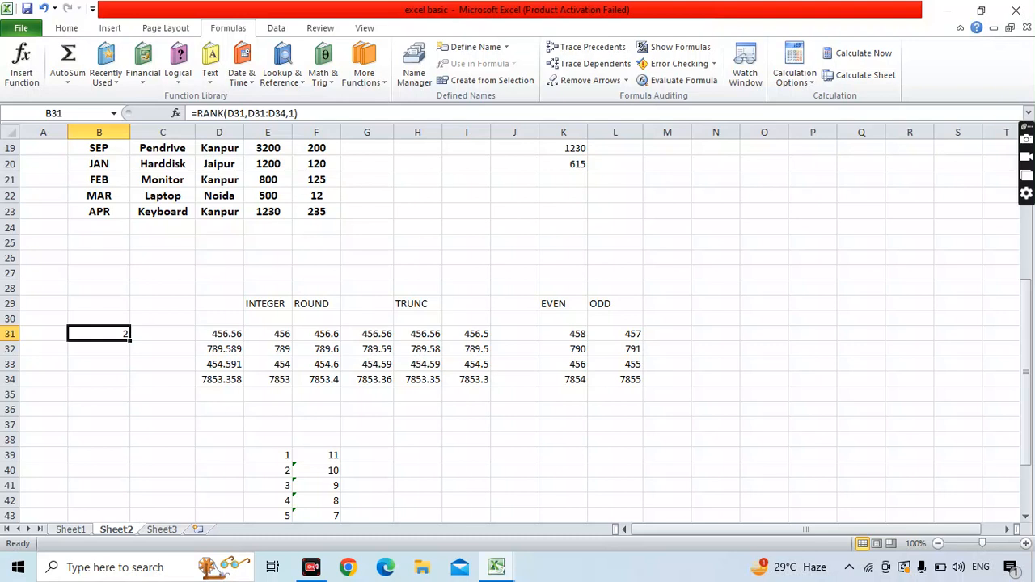
{"action": "left_click_drag", "start_coordinate": [129, 341], "coordinate": [125, 385]}
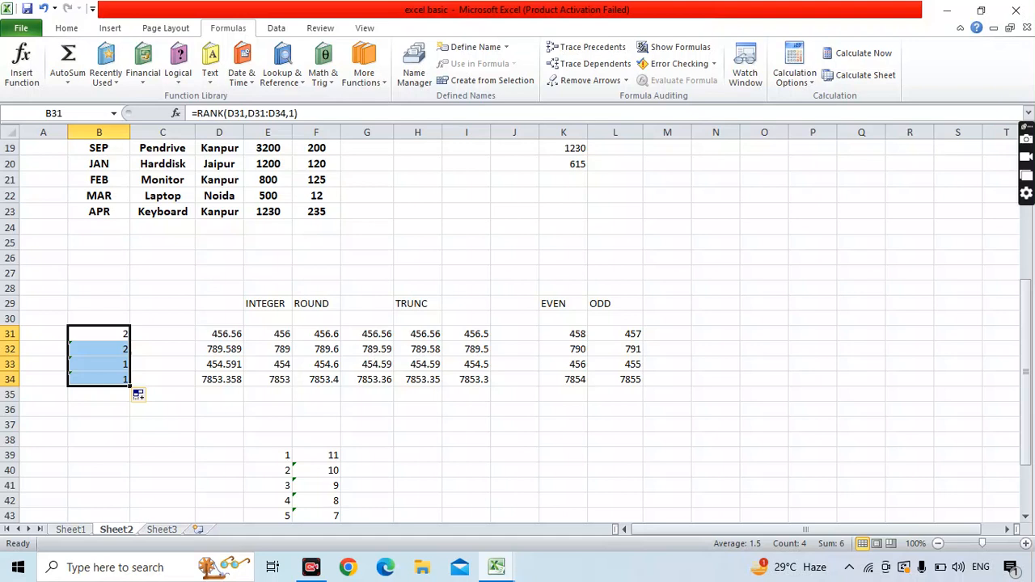
Step: Make the reference range in the B31 RANK formula absolute as $D$31:$D$34
{"action": "left_click", "coordinate": [99, 334]}
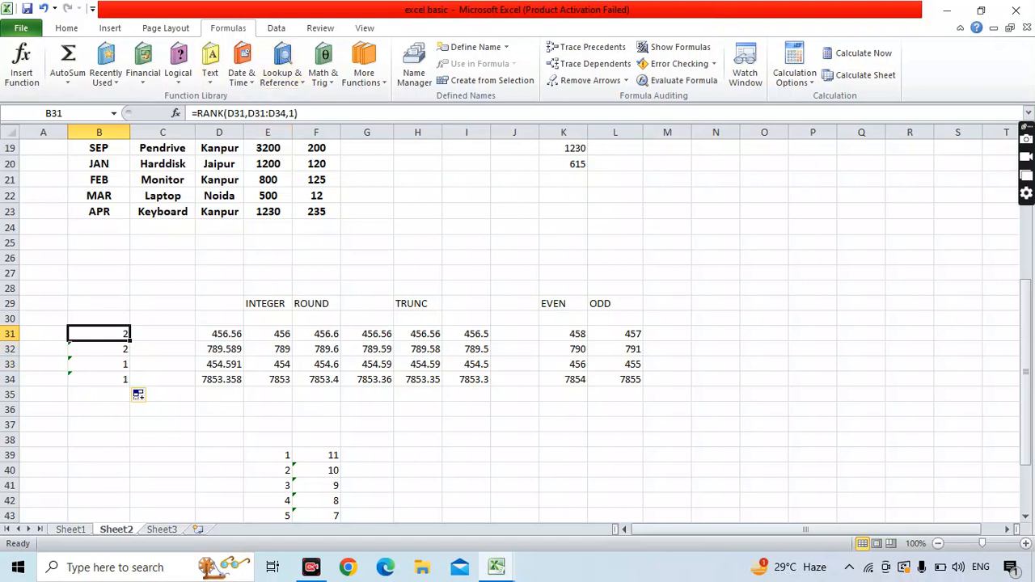
{"action": "double_click", "coordinate": [112, 334]}
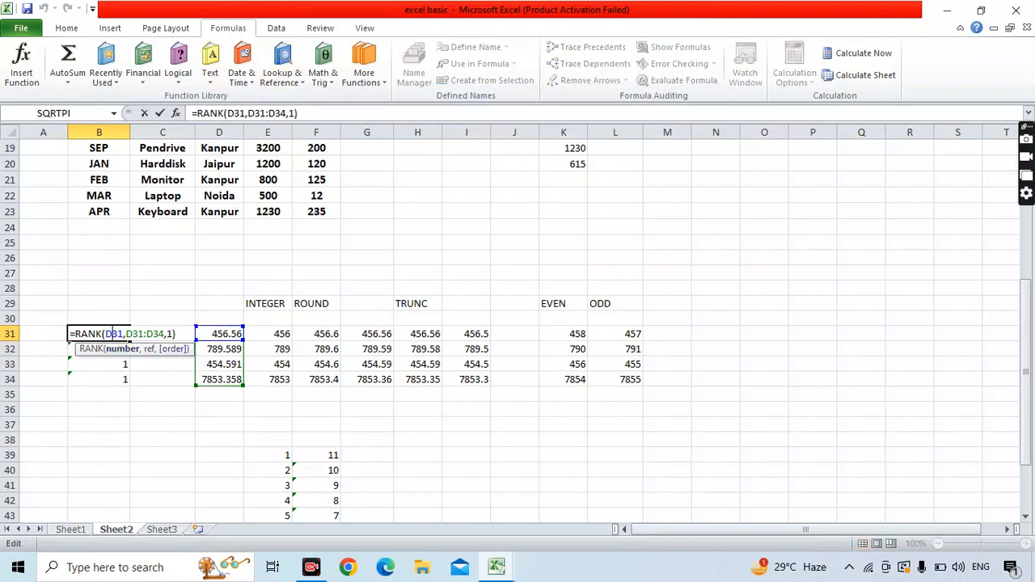
{"action": "left_click_drag", "start_coordinate": [165, 334], "coordinate": [126, 334]}
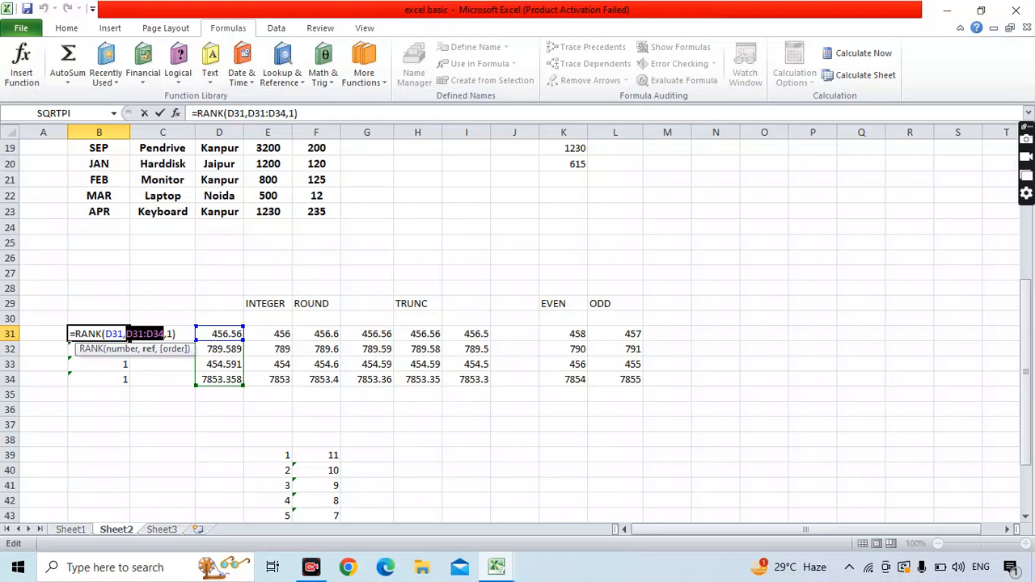
{"action": "key", "text": "F4"}
{"action": "key", "text": "Return"}
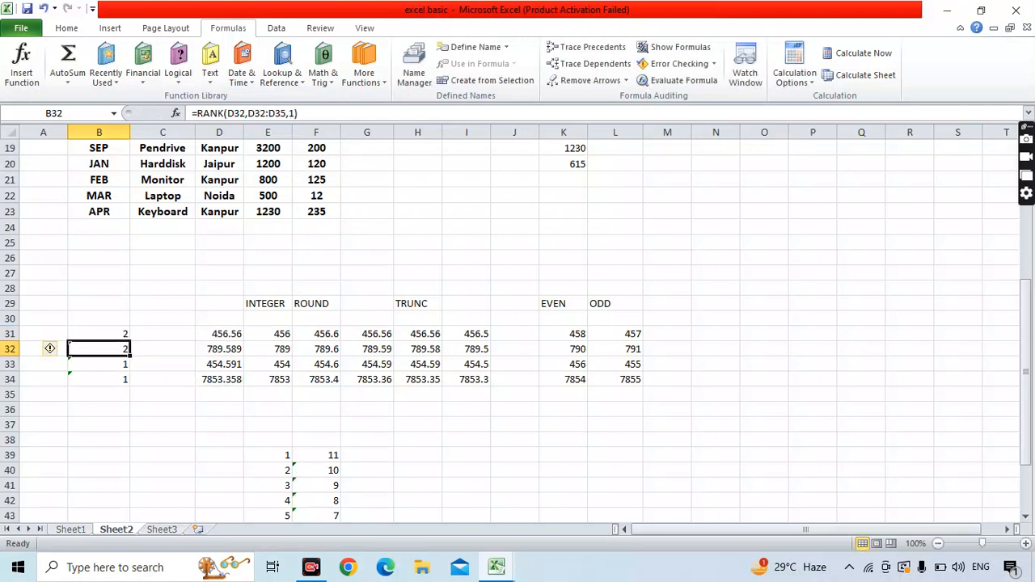
Step: Fill the B31 formula with the absolute range down to B34, replacing the earlier ranks
{"action": "left_click", "coordinate": [99, 334]}
{"action": "left_click_drag", "start_coordinate": [129, 342], "coordinate": [126, 381]}
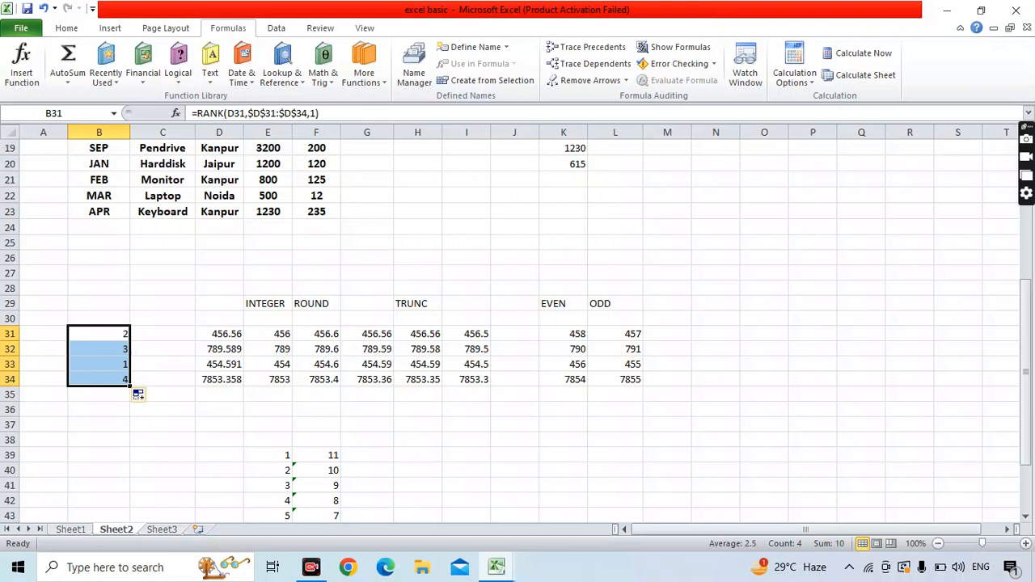
{"action": "left_click", "coordinate": [220, 440]}
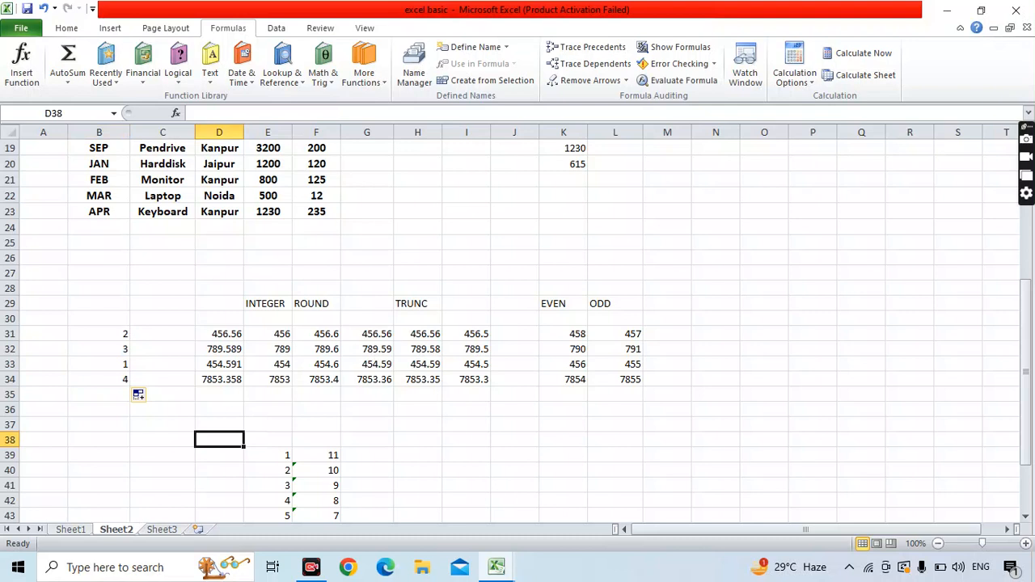